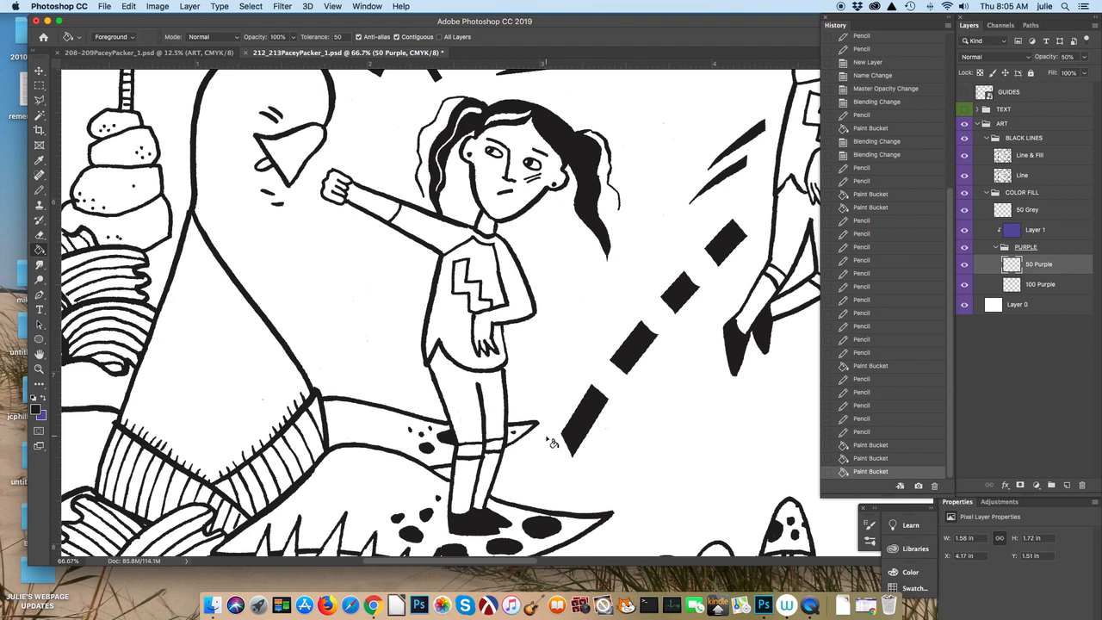
# Step: Examine the finished shading on the running girl as a reference for the uncoloured punching girl
pyautogui.scroll(15, 552, 443)
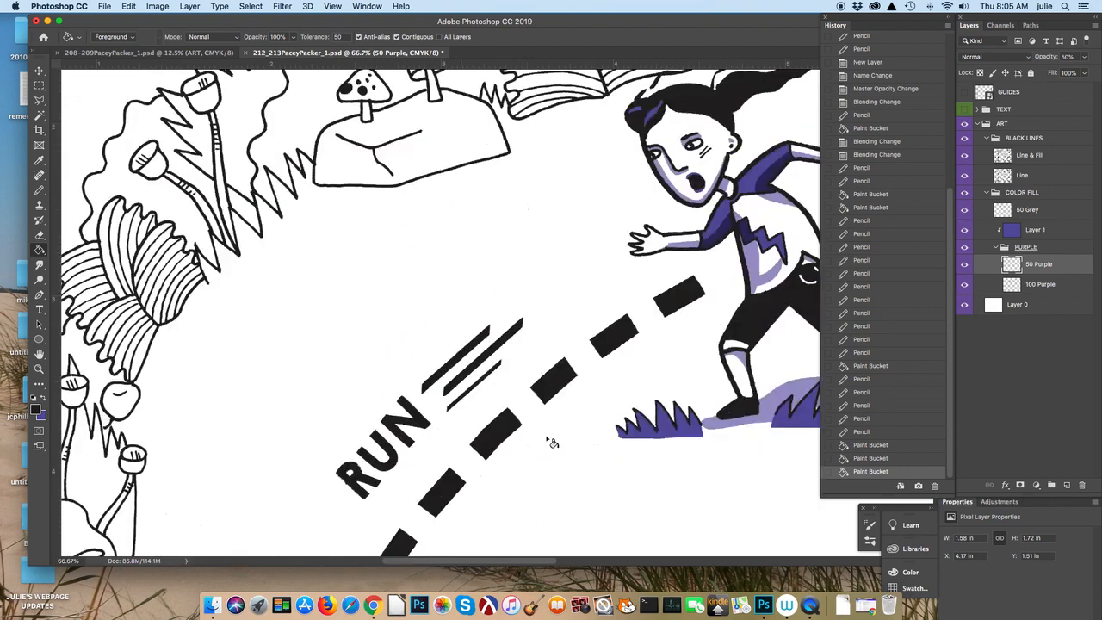
pyautogui.scroll(3, 553, 443)
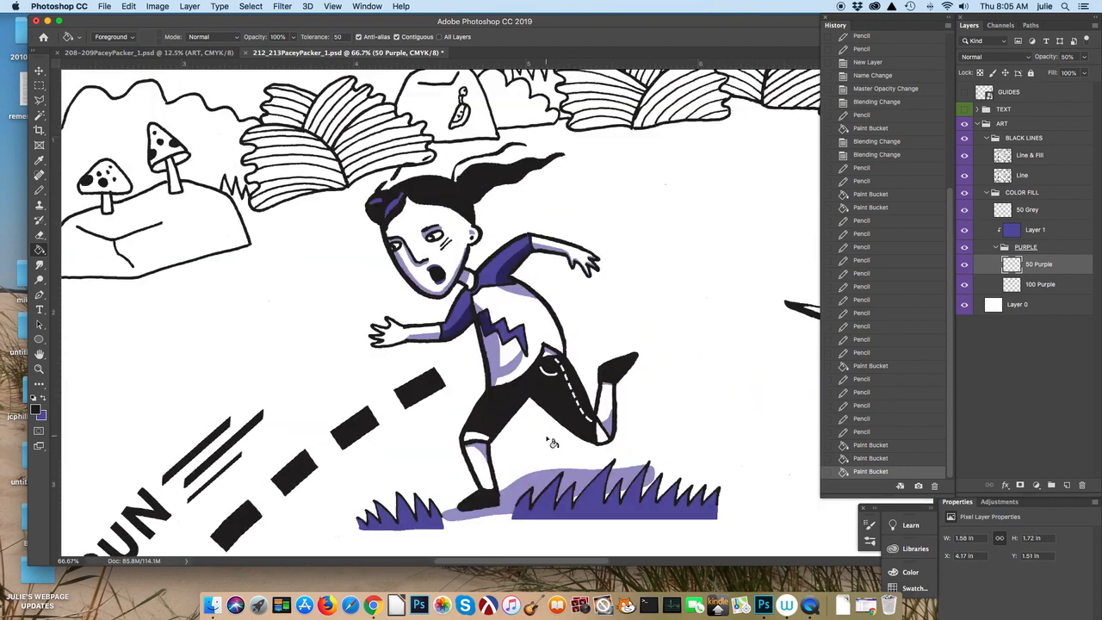
pyautogui.scroll(-10, 553, 442)
pyautogui.scroll(-15, 553, 442)
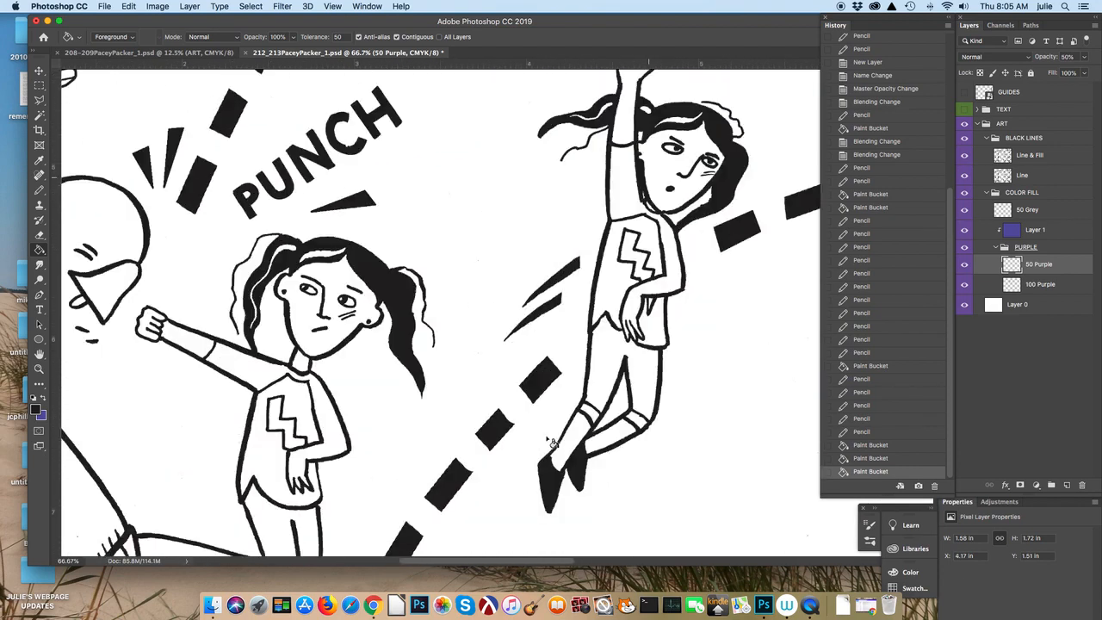
pyautogui.hscroll(-5, 552, 443)
pyautogui.scroll(-5, 553, 442)
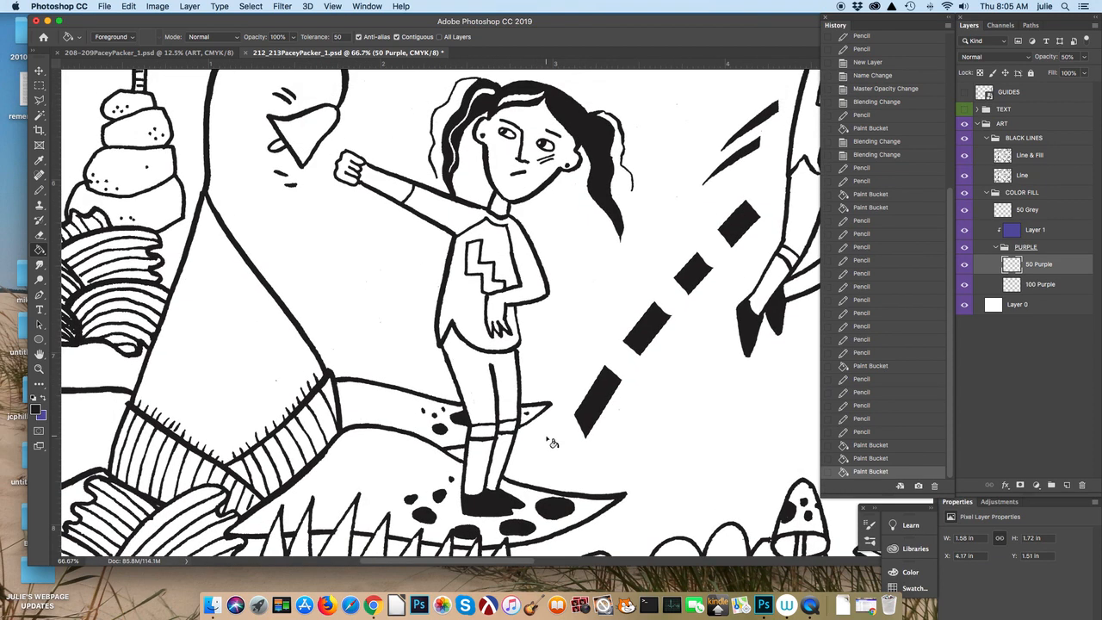
pyautogui.scroll(1, 552, 443)
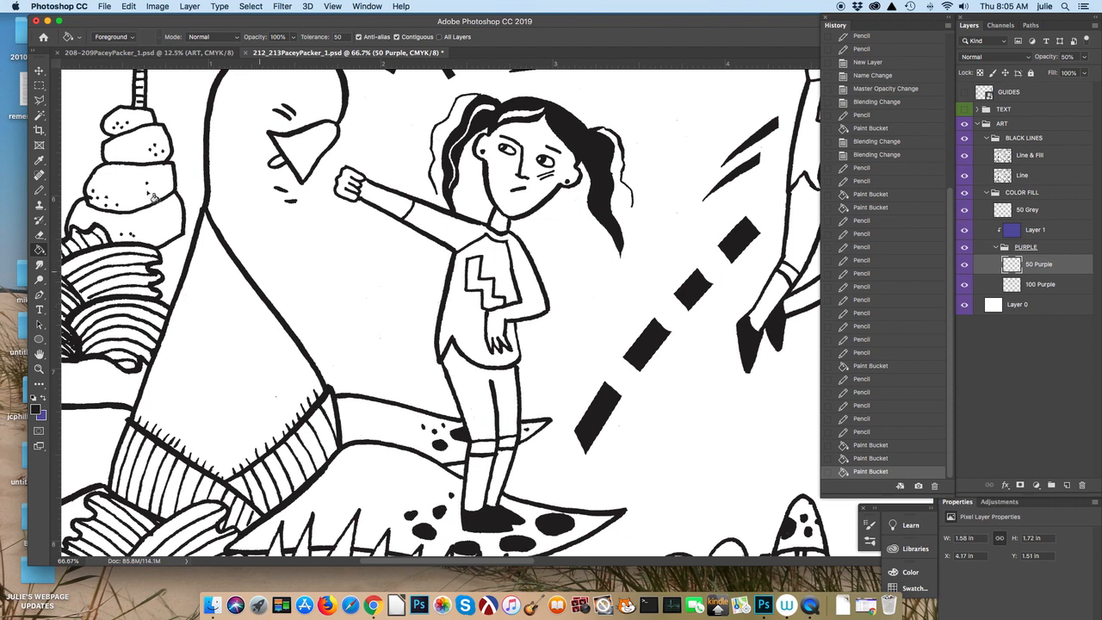
# Step: Brush a thin curved black sleeve line across the punching girl's bent elbow on the Line layer
pyautogui.click(42, 190)
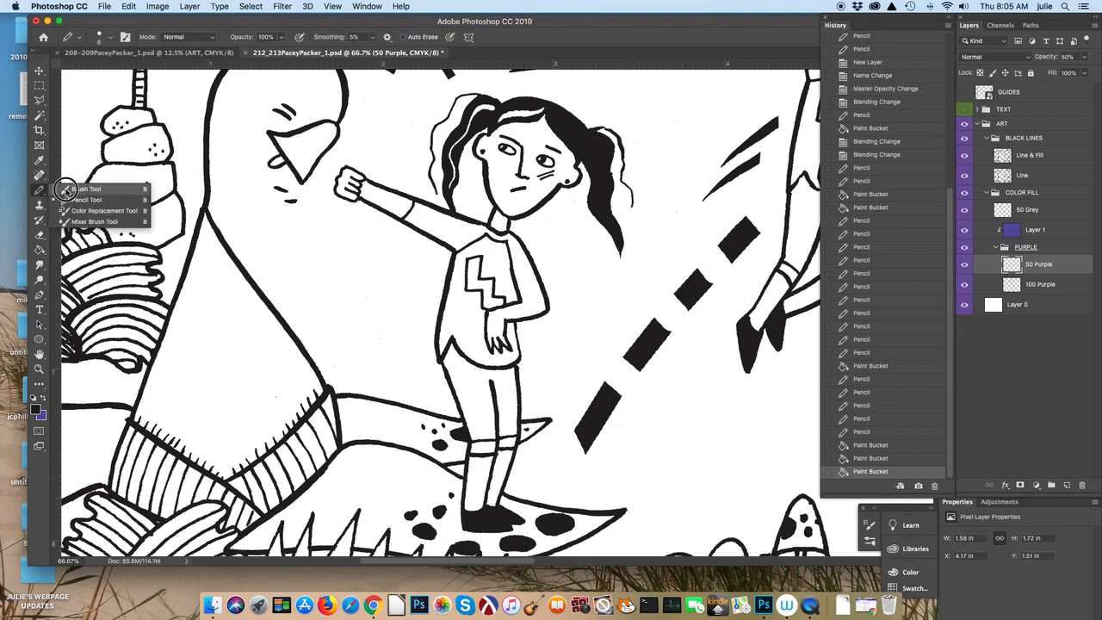
pyautogui.click(66, 189)
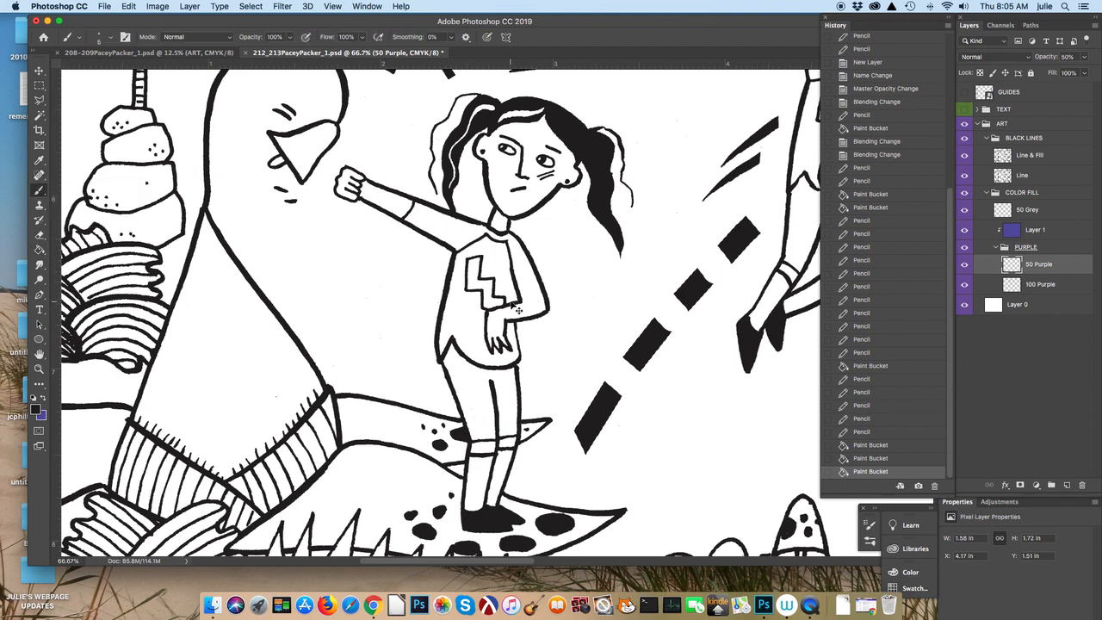
pyautogui.scroll(5, 518, 310)
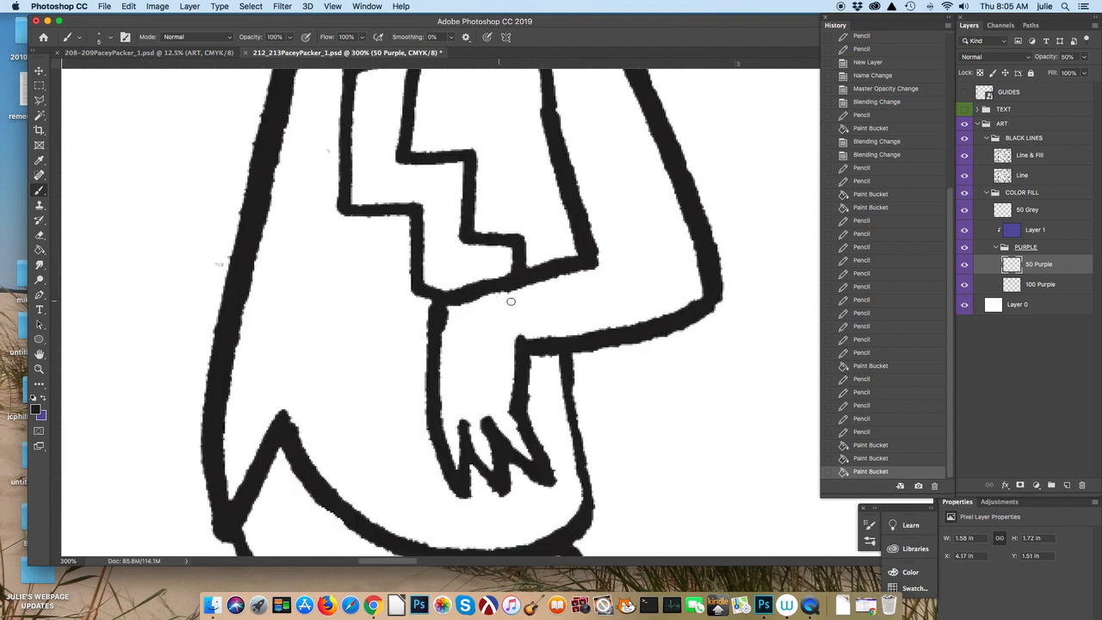
pyautogui.hscroll(3, 510, 301)
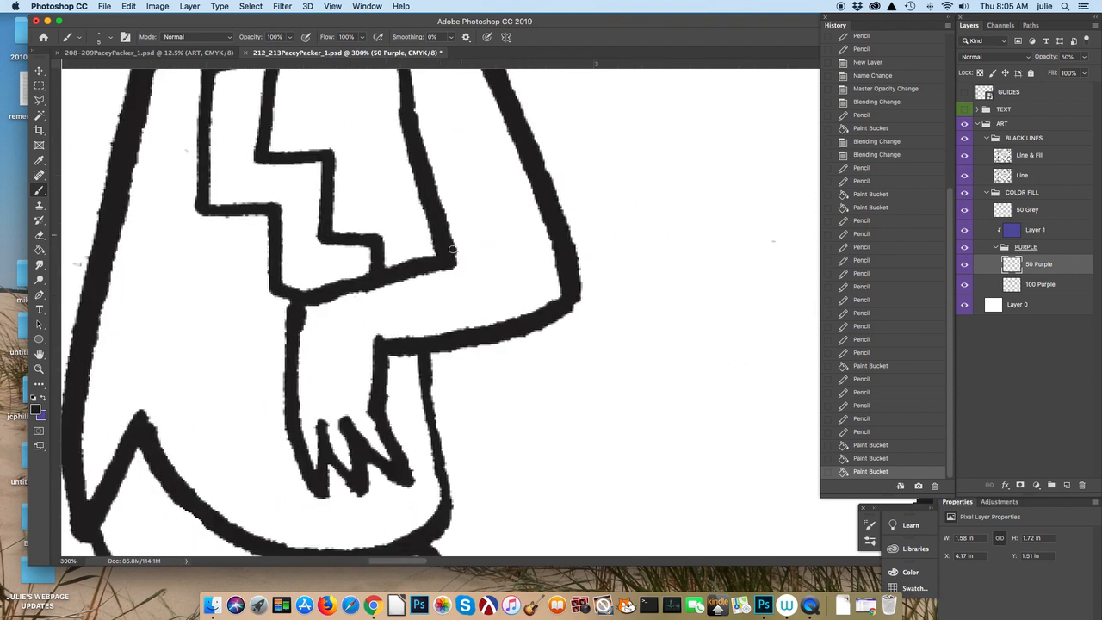
pyautogui.moveTo(453, 254)
pyautogui.mouseDown()
pyautogui.moveTo(479, 249)
pyautogui.moveTo(530, 268)
pyautogui.mouseUp()
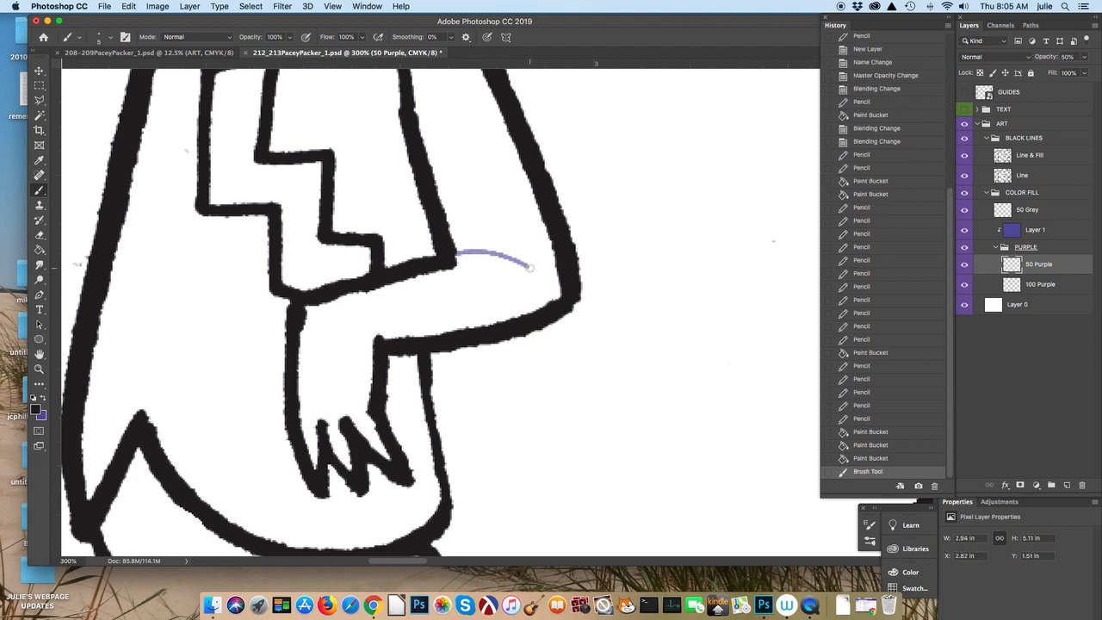
pyautogui.press('super+z')
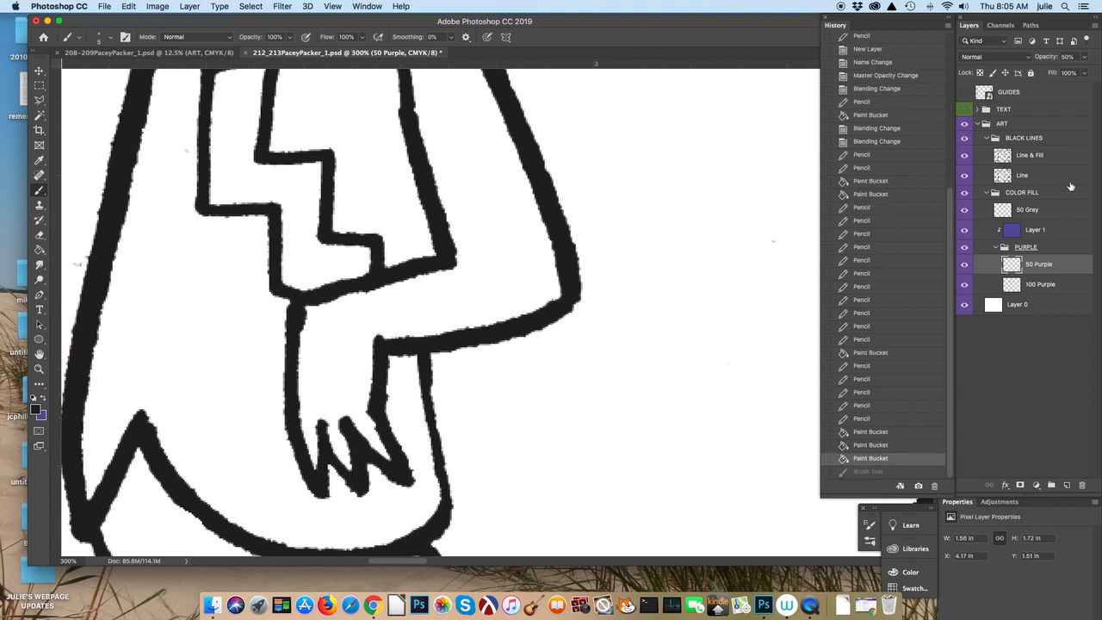
pyautogui.click(1068, 181)
pyautogui.moveTo(456, 258)
pyautogui.mouseDown()
pyautogui.moveTo(519, 276)
pyautogui.moveTo(545, 307)
pyautogui.mouseUp()
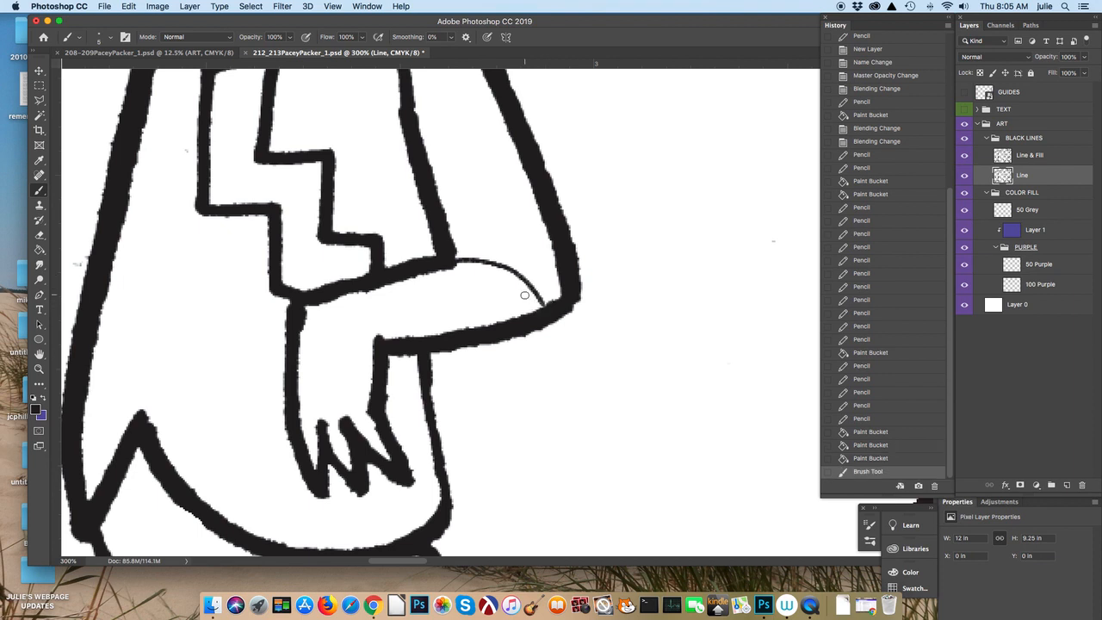
# Step: Thicken the elbow's sleeve line with a size 8 brush and redraw it on the Line & Fill layer
pyautogui.press(']')
pyautogui.moveTo(454, 259)
pyautogui.mouseDown()
pyautogui.moveTo(516, 276)
pyautogui.moveTo(545, 308)
pyautogui.mouseUp()
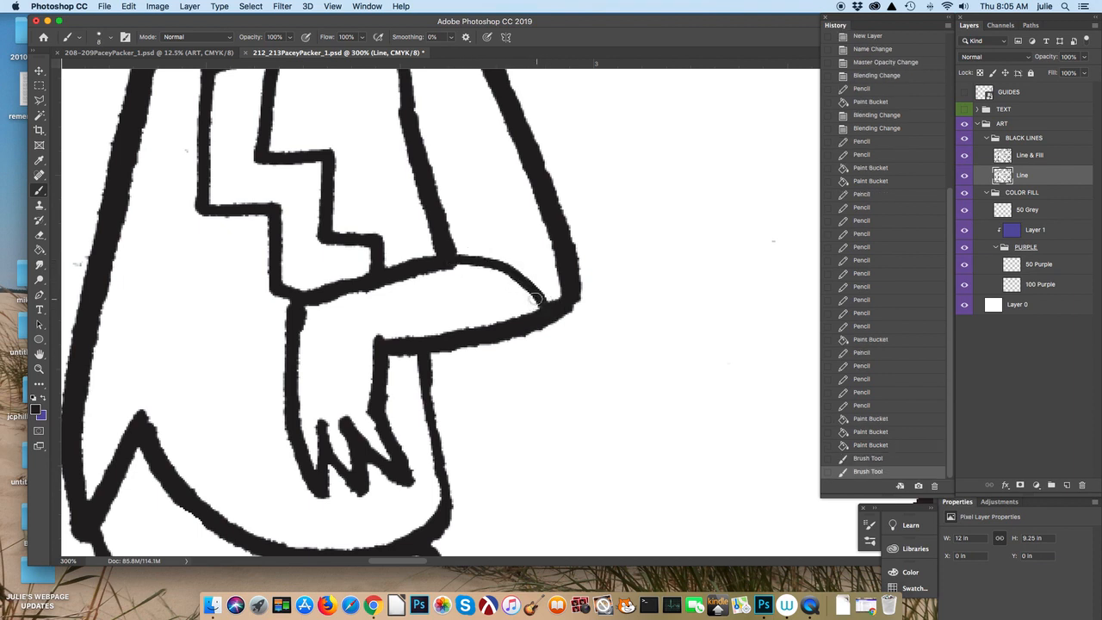
pyautogui.click(1020, 157)
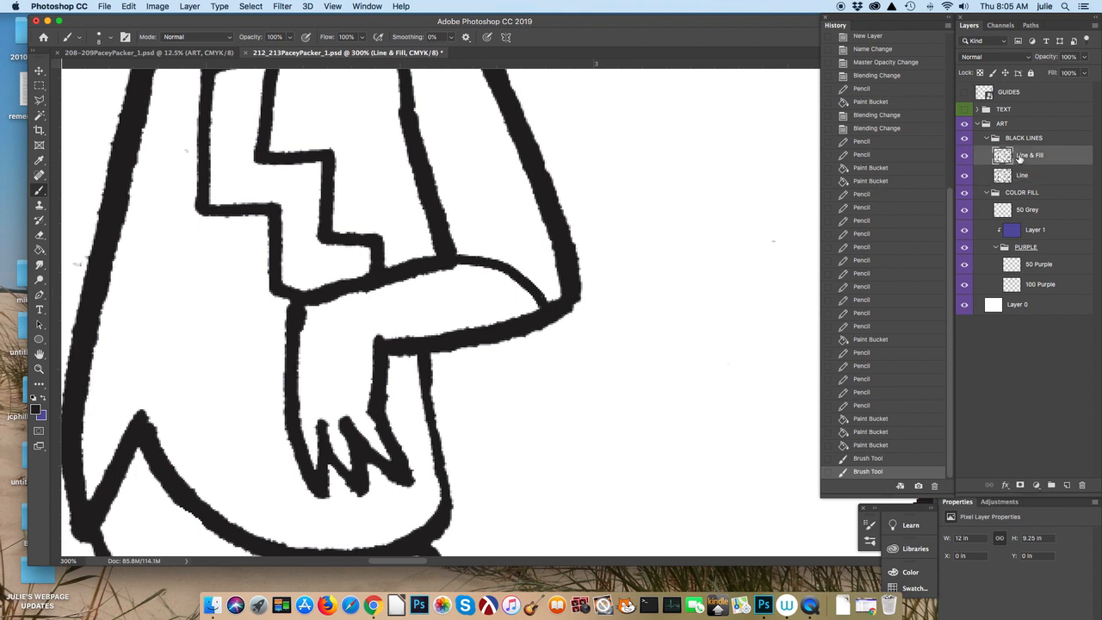
pyautogui.moveTo(469, 259)
pyautogui.mouseDown()
pyautogui.moveTo(504, 264)
pyautogui.moveTo(542, 300)
pyautogui.mouseUp()
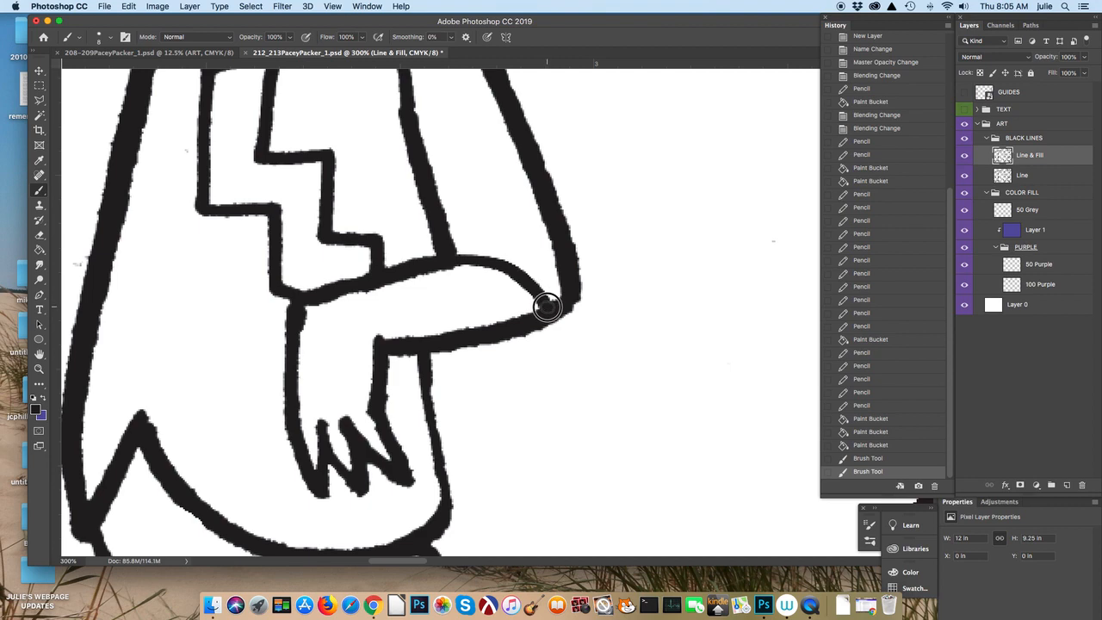
# Step: Fill the punching girl's trousers with black on the Line & Fill layer using the Paint Bucket
pyautogui.scroll(-5, 540, 299)
pyautogui.scroll(5, 541, 299)
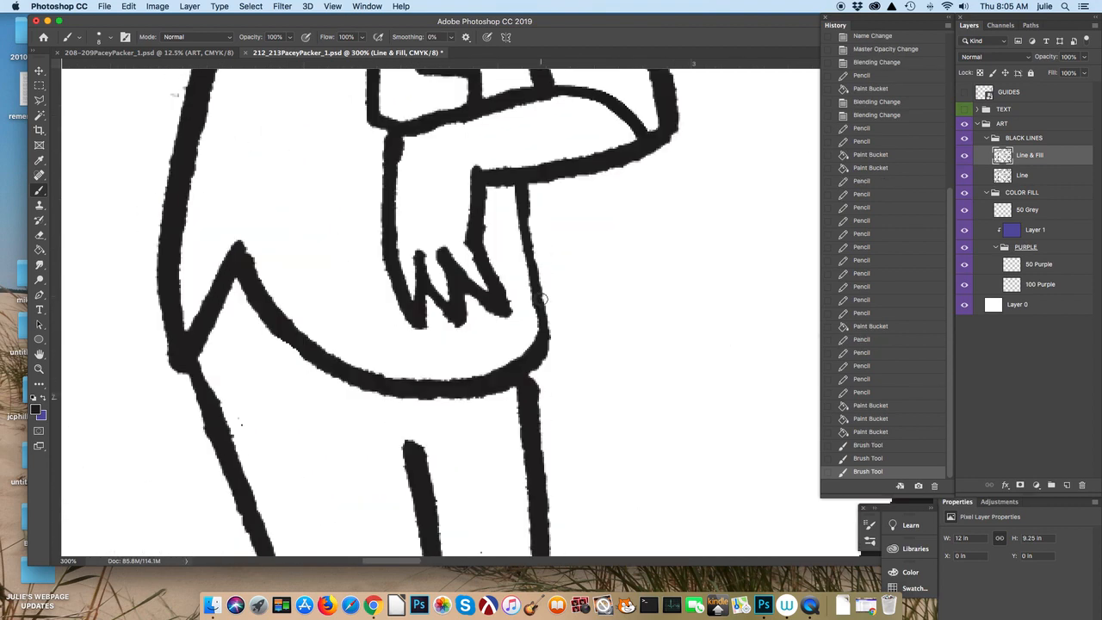
pyautogui.scroll(-8, 541, 298)
pyautogui.scroll(-3, 540, 299)
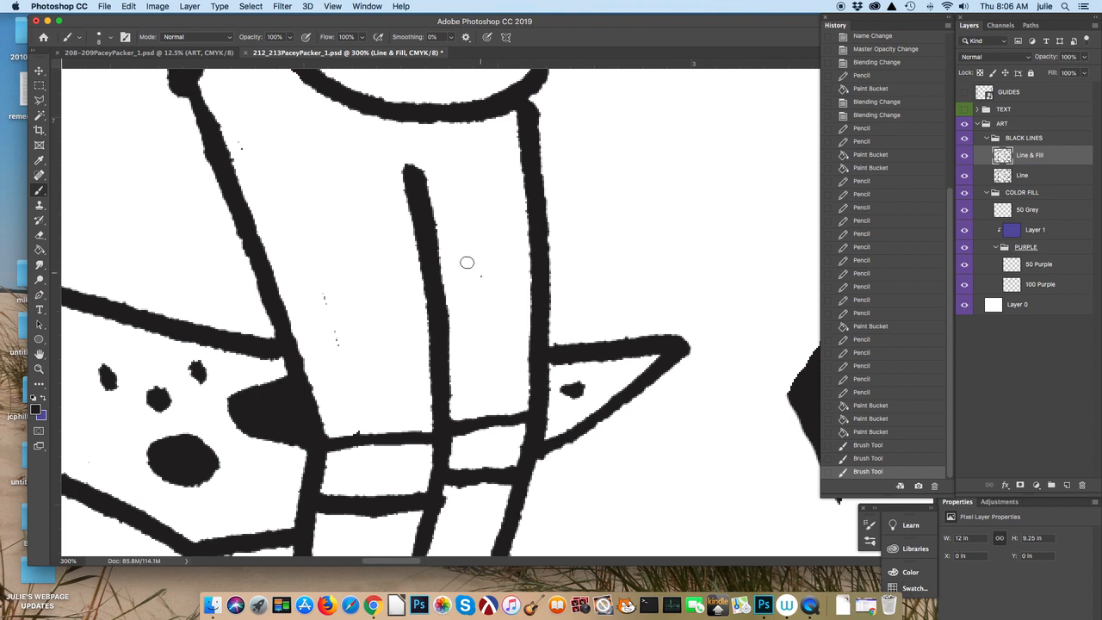
pyautogui.click(38, 249)
pyautogui.click(357, 220)
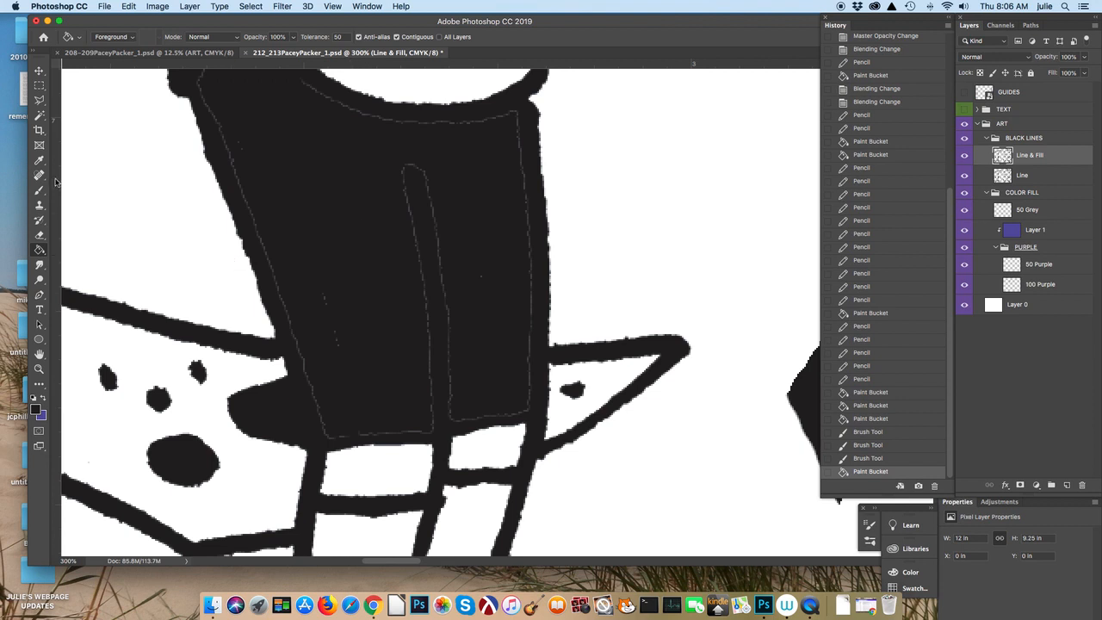
pyautogui.click(39, 235)
pyautogui.scroll(5, 204, 190)
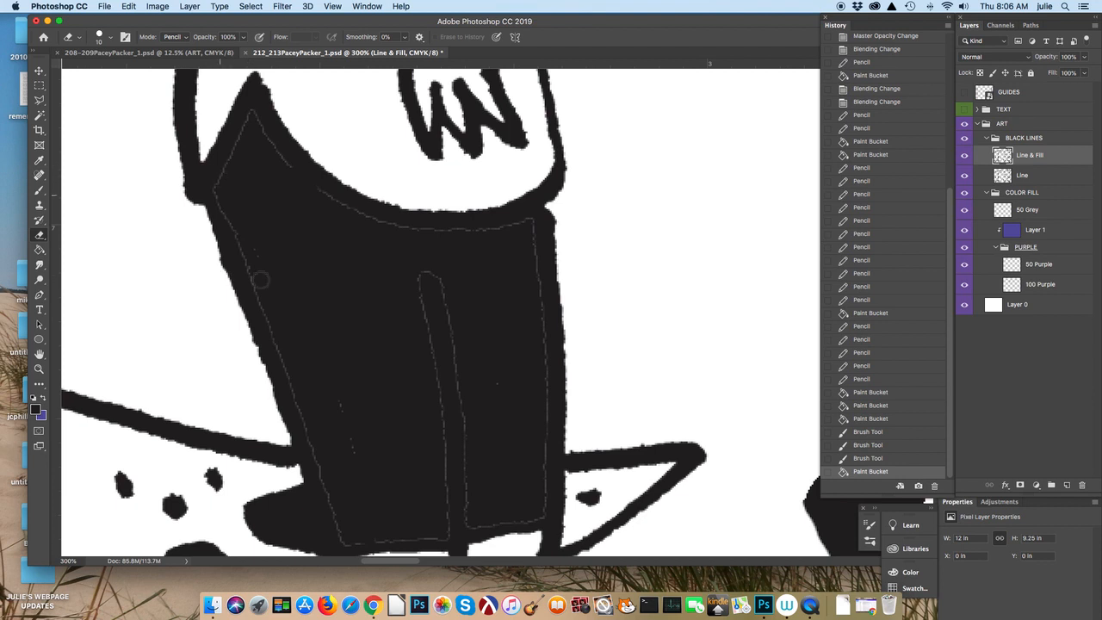
pyautogui.moveTo(253, 113); pyautogui.dragTo(222, 182)
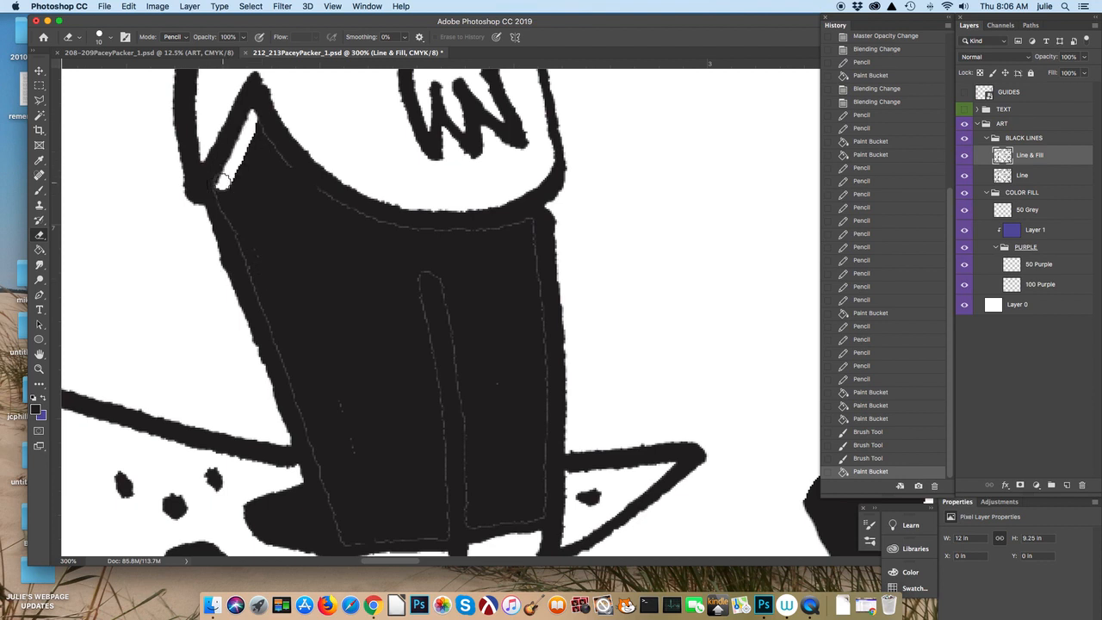
pyautogui.press('super+z')
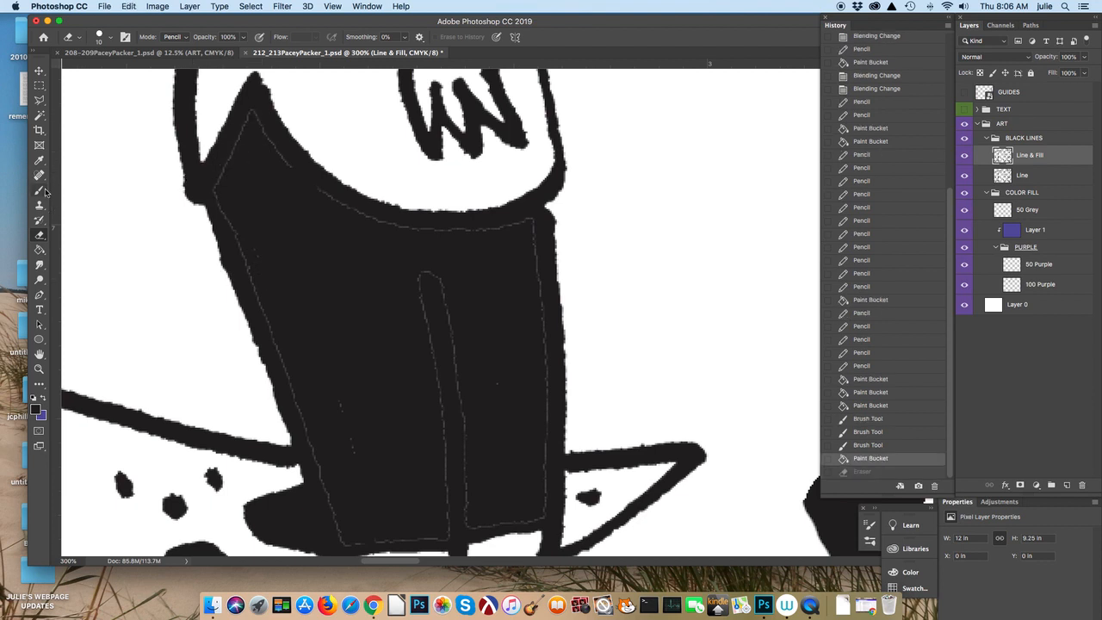
# Step: Cover the pale fill gaps and specks inside the trousers with black strokes of a size 10 Pencil
pyautogui.moveTo(39, 189); pyautogui.dragTo(86, 198)
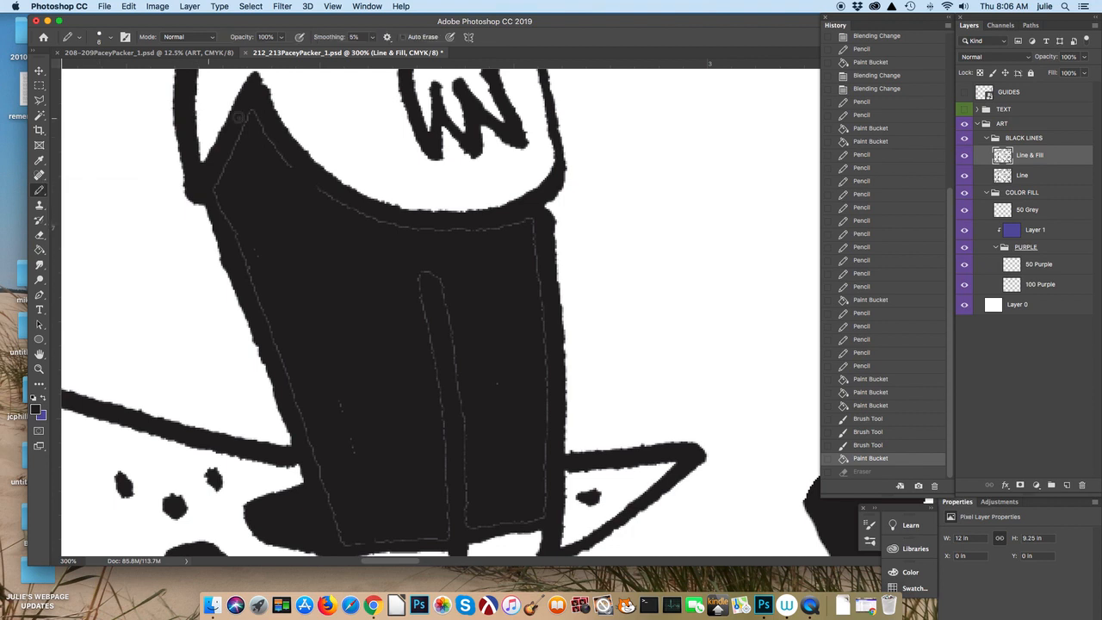
pyautogui.press(']')
pyautogui.press(']')
pyautogui.press(']')
pyautogui.moveTo(251, 108)
pyautogui.mouseDown()
pyautogui.moveTo(221, 212)
pyautogui.moveTo(283, 344)
pyautogui.mouseUp()
pyautogui.moveTo(247, 238)
pyautogui.mouseDown()
pyautogui.moveTo(281, 305)
pyautogui.moveTo(272, 307)
pyautogui.mouseUp()
pyautogui.moveTo(250, 127)
pyautogui.mouseDown()
pyautogui.moveTo(293, 177)
pyautogui.moveTo(340, 208)
pyautogui.moveTo(411, 227)
pyautogui.moveTo(533, 229)
pyautogui.moveTo(547, 510)
pyautogui.moveTo(467, 523)
pyautogui.moveTo(452, 338)
pyautogui.moveTo(439, 284)
pyautogui.moveTo(422, 275)
pyautogui.moveTo(444, 492)
pyautogui.moveTo(430, 537)
pyautogui.moveTo(348, 539)
pyautogui.moveTo(282, 345)
pyautogui.moveTo(329, 393)
pyautogui.moveTo(365, 467)
pyautogui.moveTo(485, 386)
pyautogui.mouseUp()
pyautogui.scroll(-3, 270, 341)
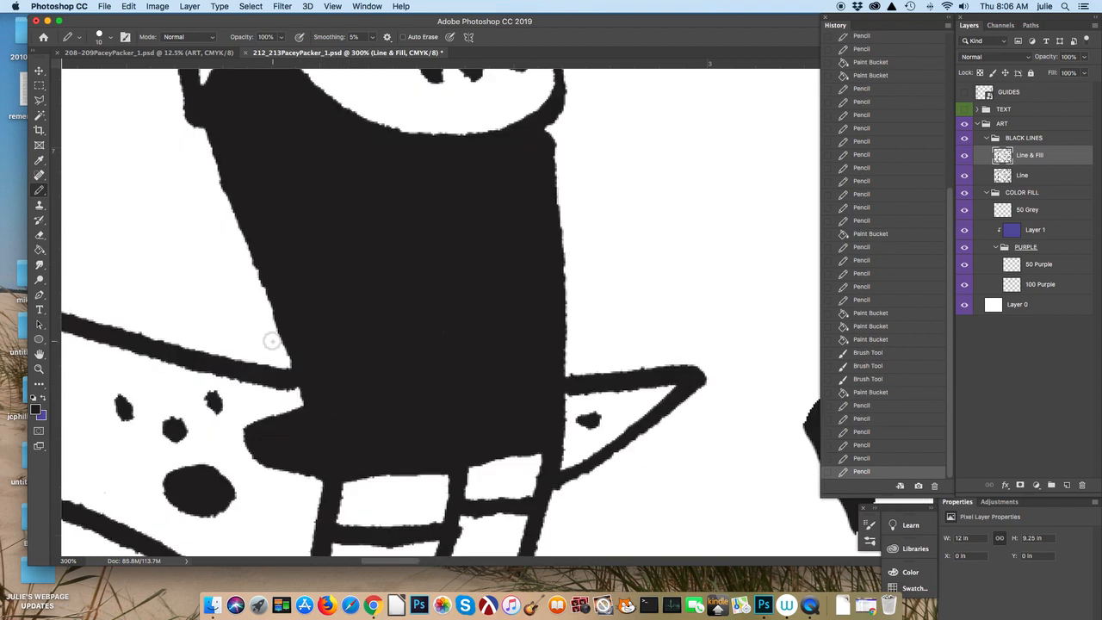
# Step: Erase a thin white seam down the outer side of the trousers and a short pocket curve beside its upper end
pyautogui.click(40, 234)
pyautogui.scroll(2, 332, 194)
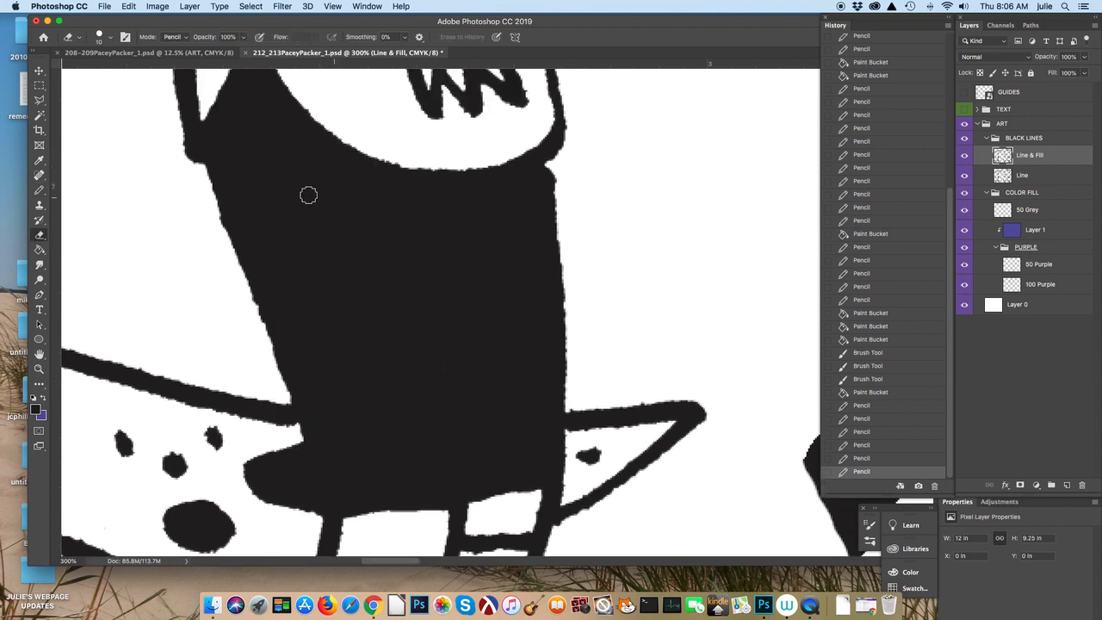
pyautogui.press('[')
pyautogui.moveTo(244, 138)
pyautogui.mouseDown()
pyautogui.moveTo(335, 390)
pyautogui.moveTo(353, 501)
pyautogui.mouseUp()
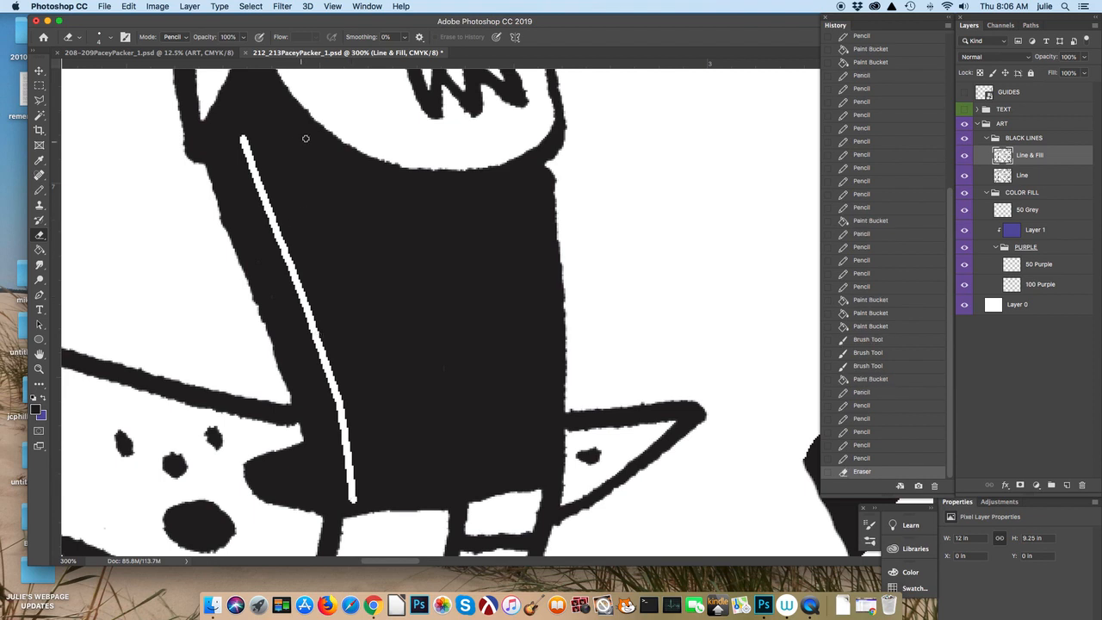
pyautogui.moveTo(306, 137); pyautogui.dragTo(281, 194)
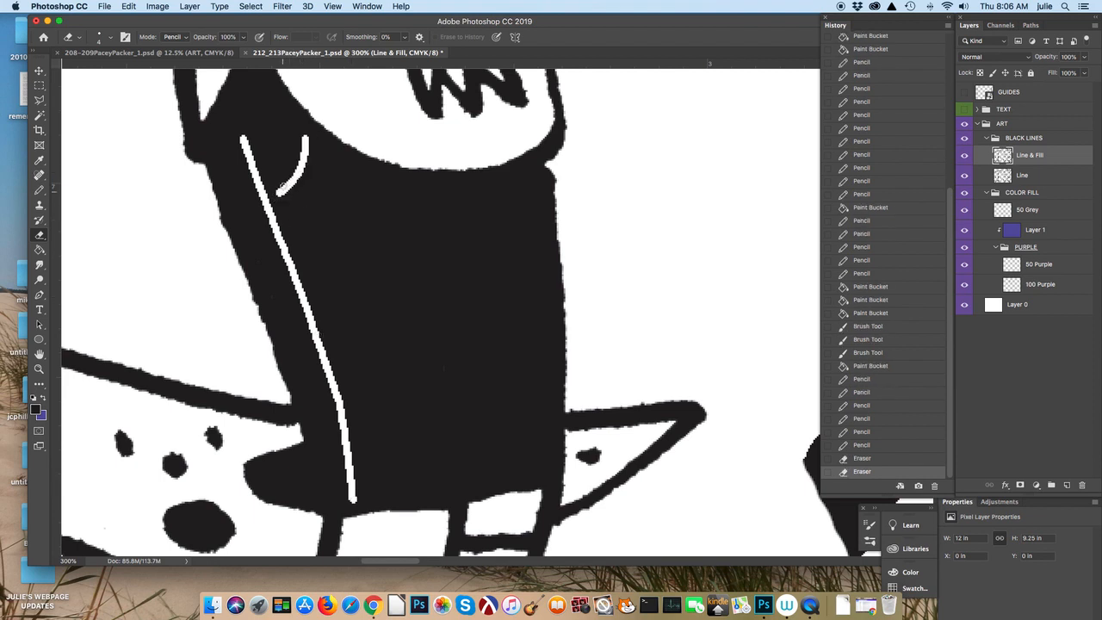
# Step: Break the trousers' white side seam into evenly spaced stitch dashes with black Pencil marks
pyautogui.click(39, 189)
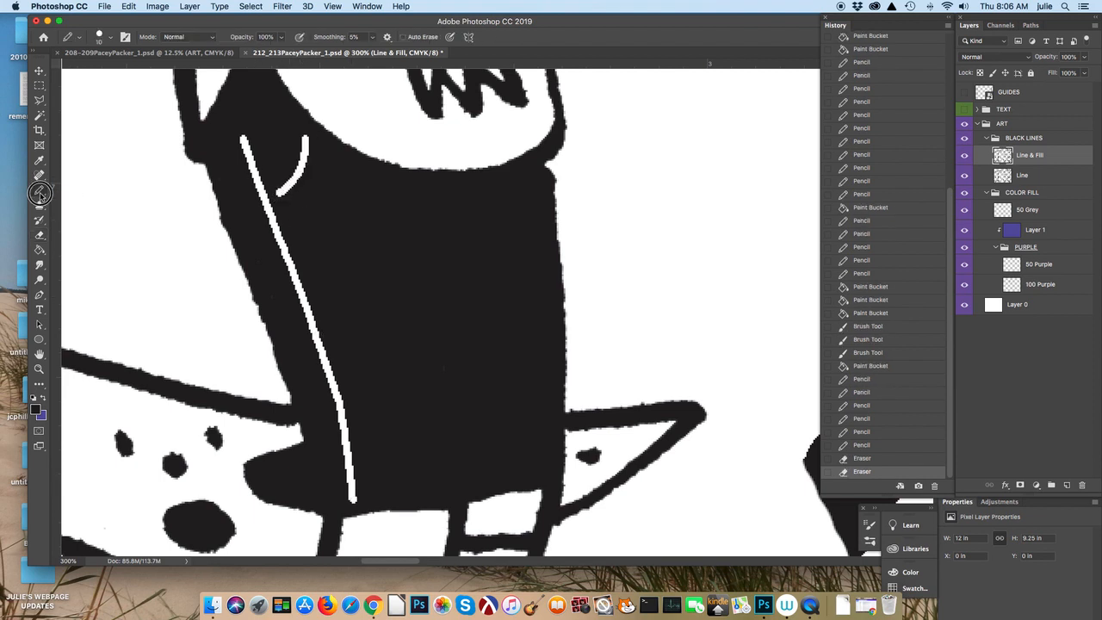
pyautogui.moveTo(248, 160); pyautogui.dragTo(257, 177)
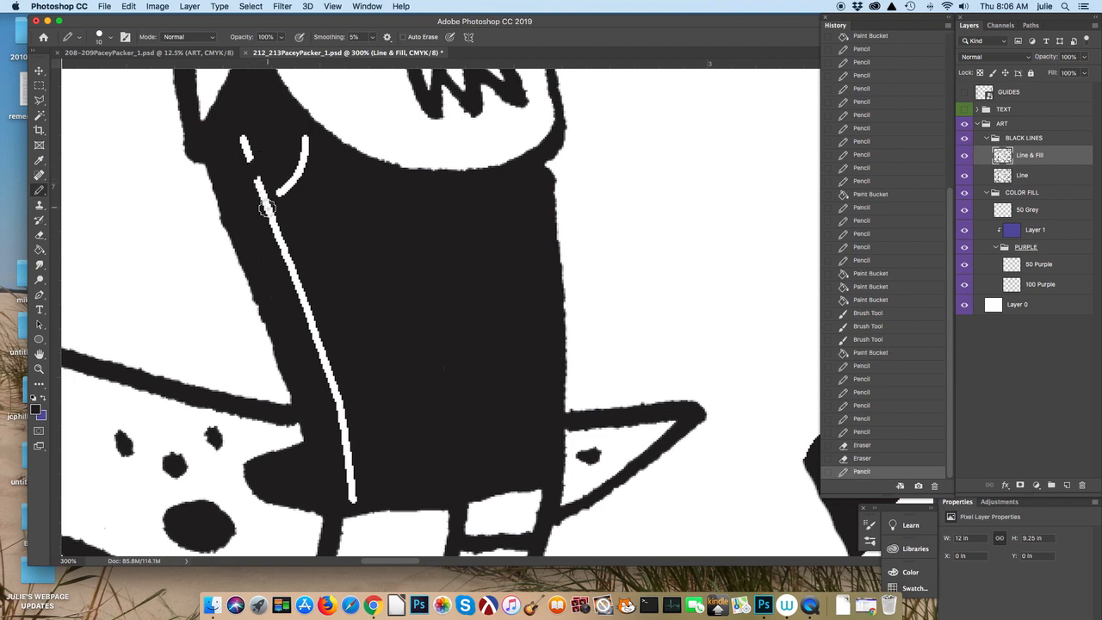
pyautogui.click(267, 207)
pyautogui.click(282, 244)
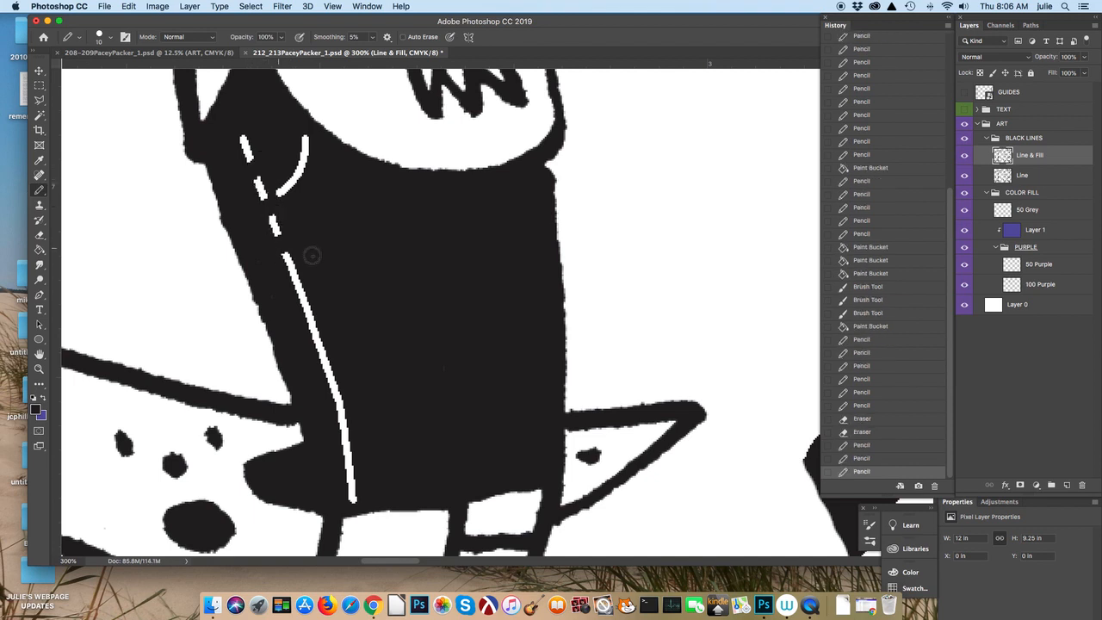
pyautogui.click(295, 283)
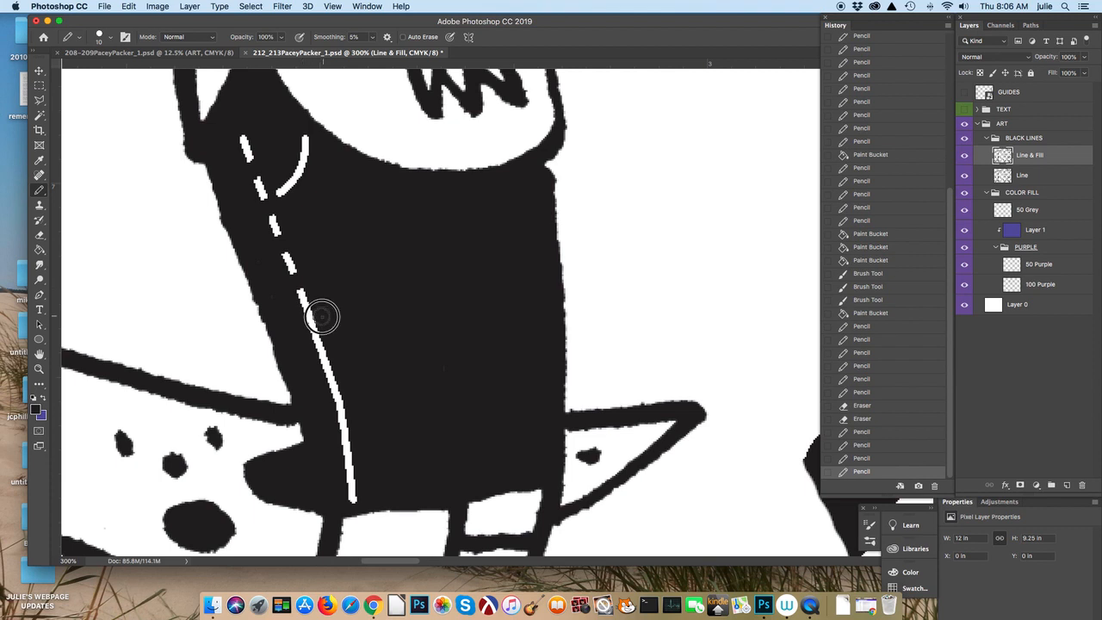
pyautogui.click(310, 321)
pyautogui.click(325, 357)
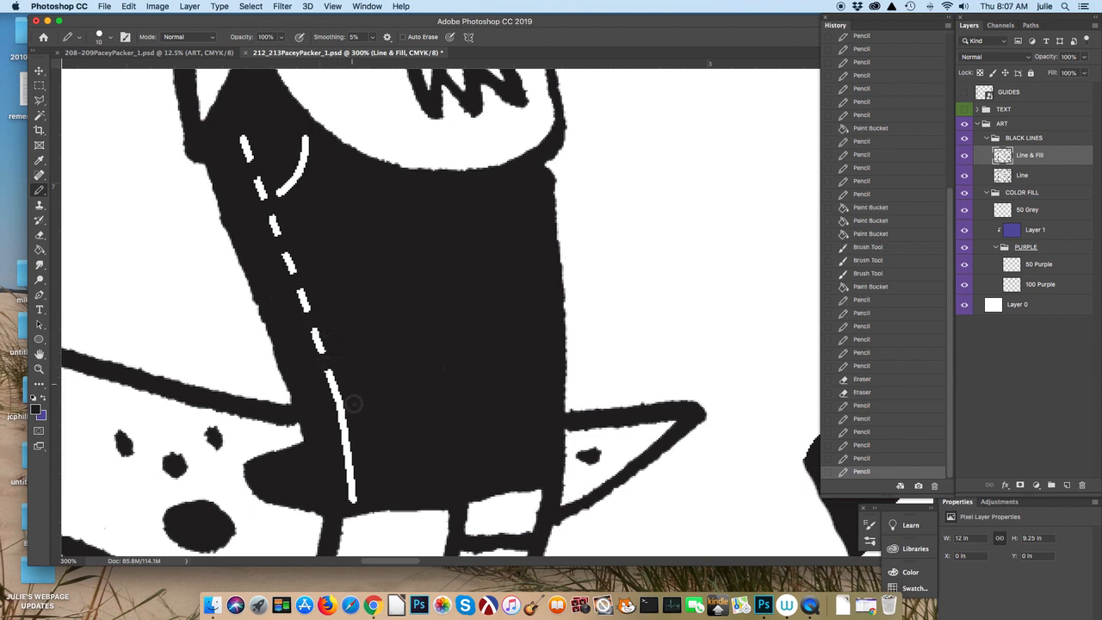
pyautogui.click(340, 408)
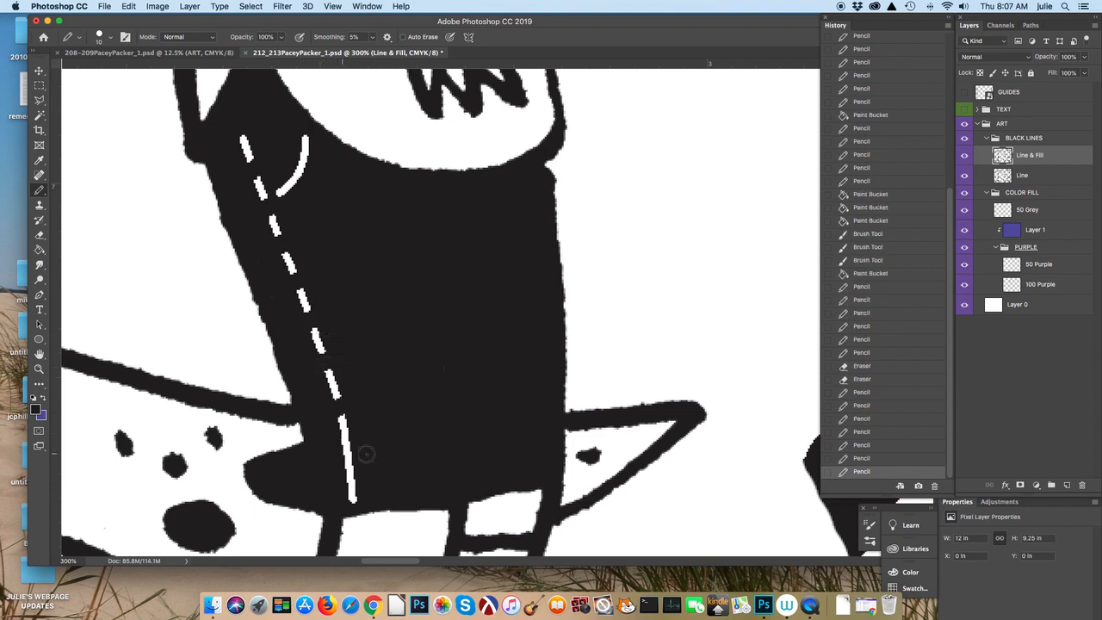
pyautogui.click(347, 451)
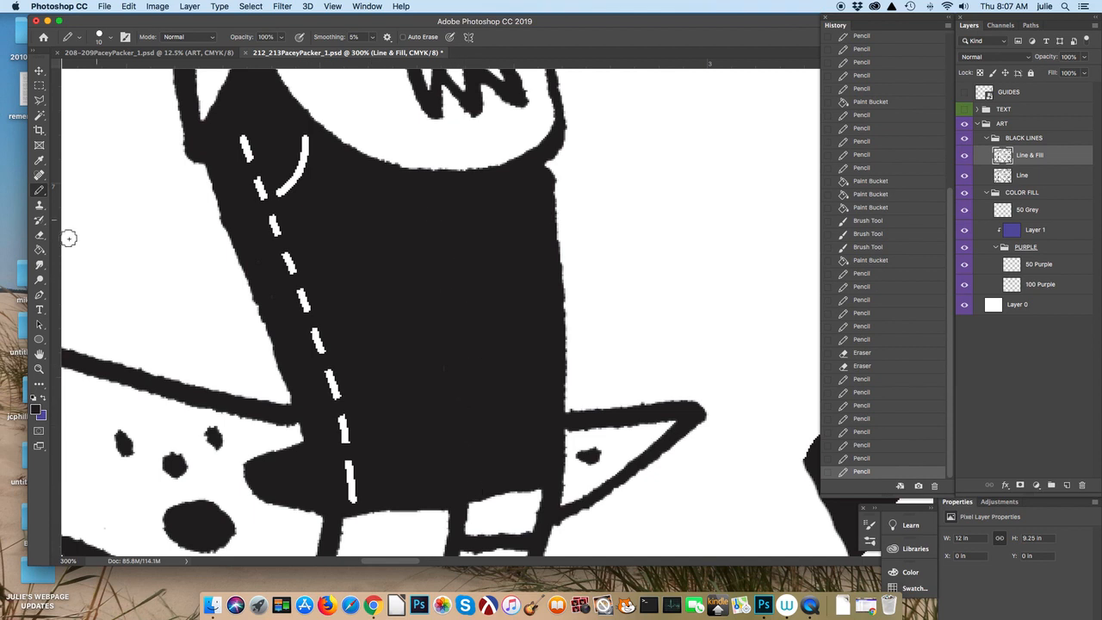
# Step: Erase a thin white vertical line down the middle of the black trousers to separate the two legs
pyautogui.click(39, 234)
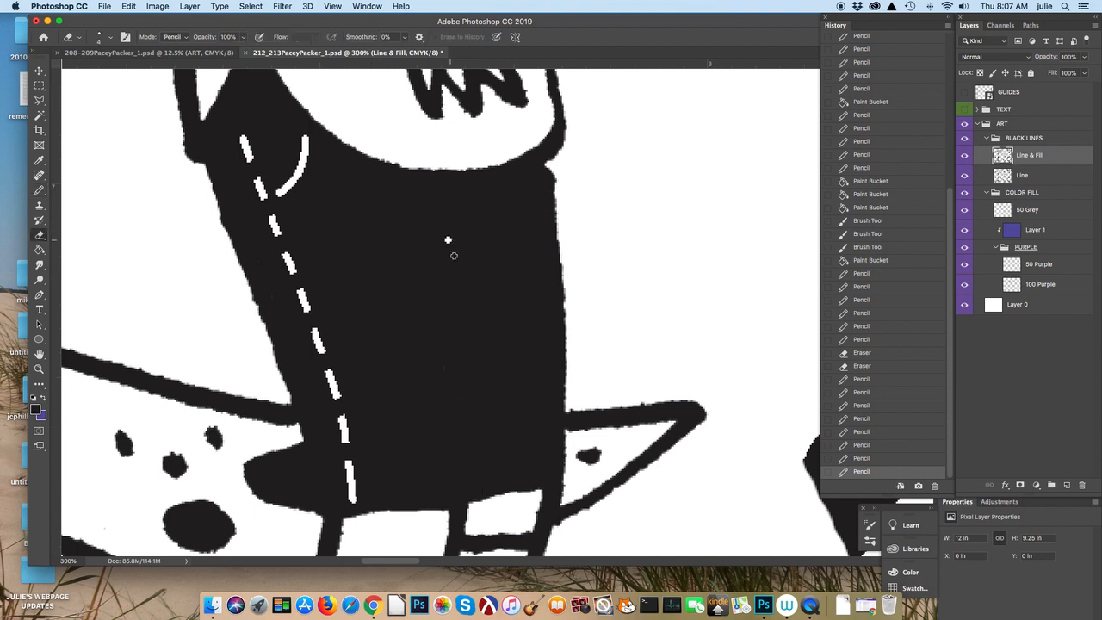
pyautogui.click(454, 256)
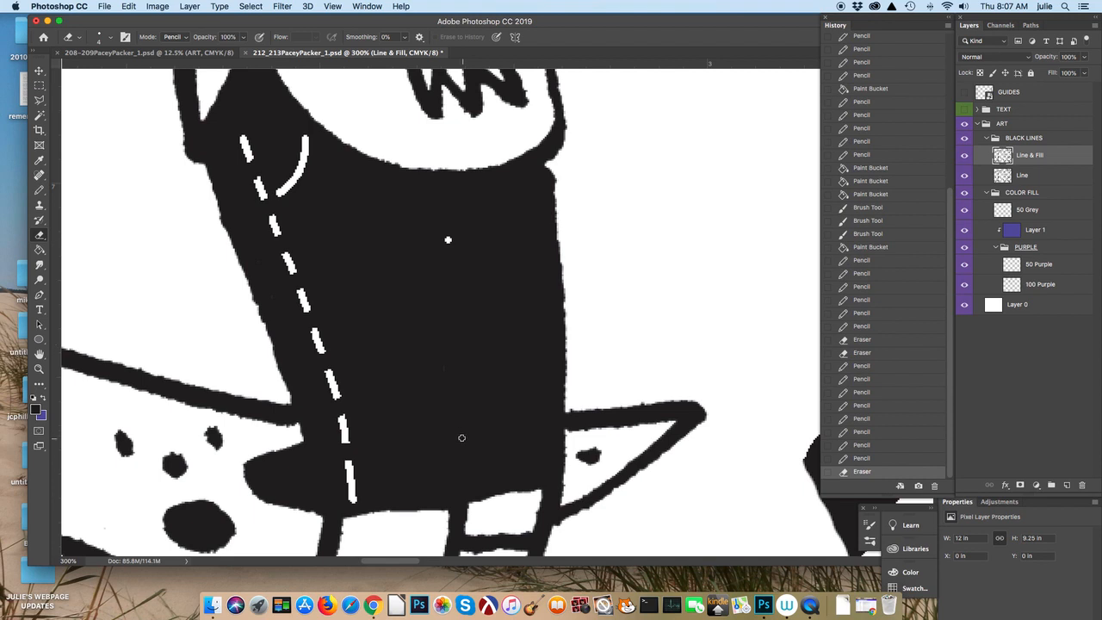
pyautogui.keyDown('shift'); pyautogui.click(462, 438); pyautogui.keyUp('shift')
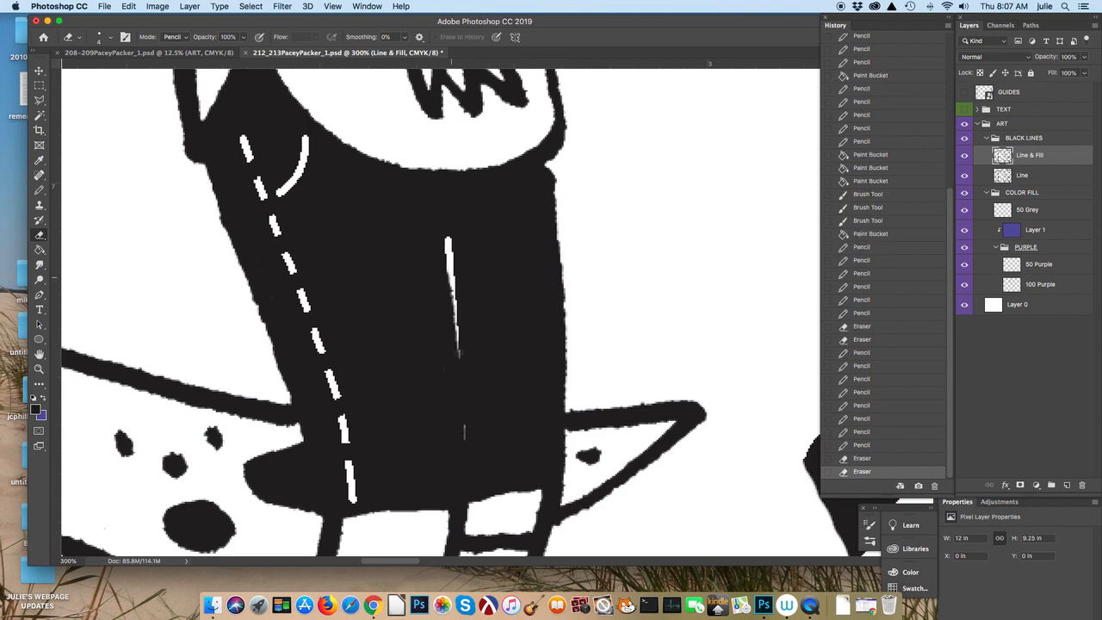
pyautogui.keyDown('shift'); pyautogui.click(464, 368); pyautogui.keyUp('shift')
pyautogui.keyDown('shift'); pyautogui.click(469, 398); pyautogui.keyUp('shift')
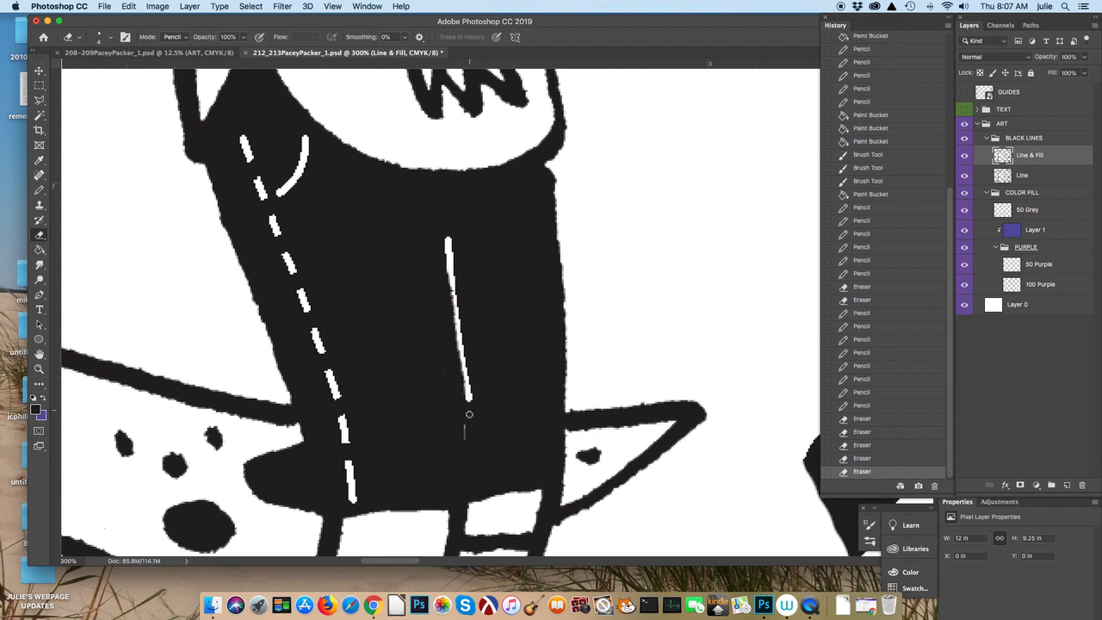
pyautogui.keyDown('shift'); pyautogui.click(470, 430); pyautogui.keyUp('shift')
pyautogui.keyDown('shift'); pyautogui.click(469, 441); pyautogui.keyUp('shift')
pyautogui.keyDown('shift'); pyautogui.click(469, 465); pyautogui.keyUp('shift')
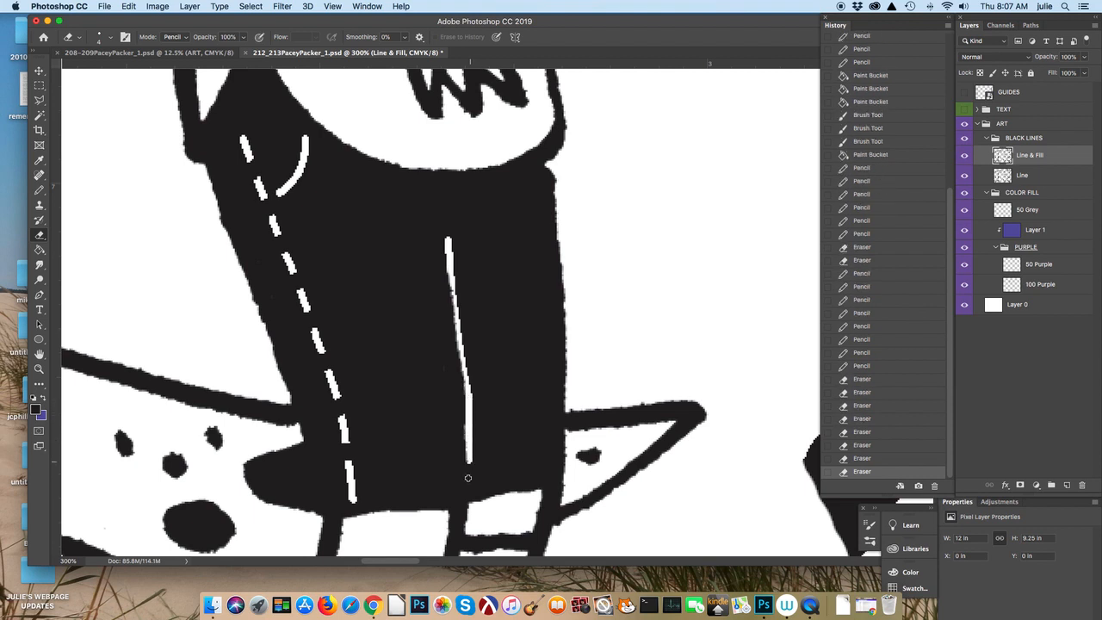
pyautogui.keyDown('shift'); pyautogui.click(470, 480); pyautogui.keyUp('shift')
pyautogui.keyDown('shift'); pyautogui.click(469, 486); pyautogui.keyUp('shift')
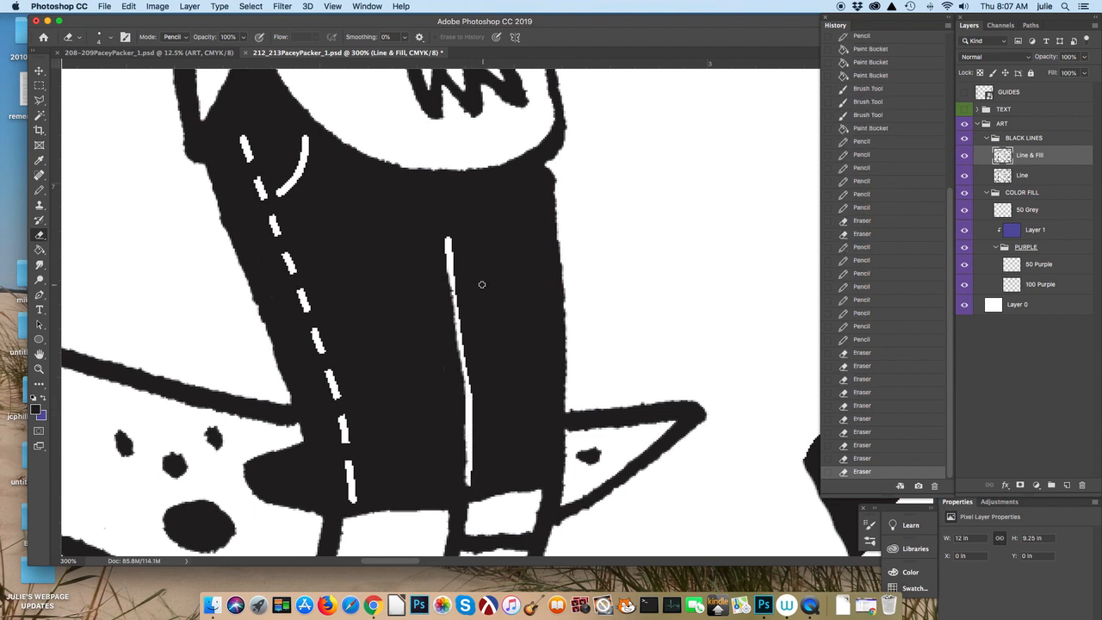
# Step: Duplicate the Line layer and name the copy 100 Purple
pyautogui.scroll(-5, 485, 291)
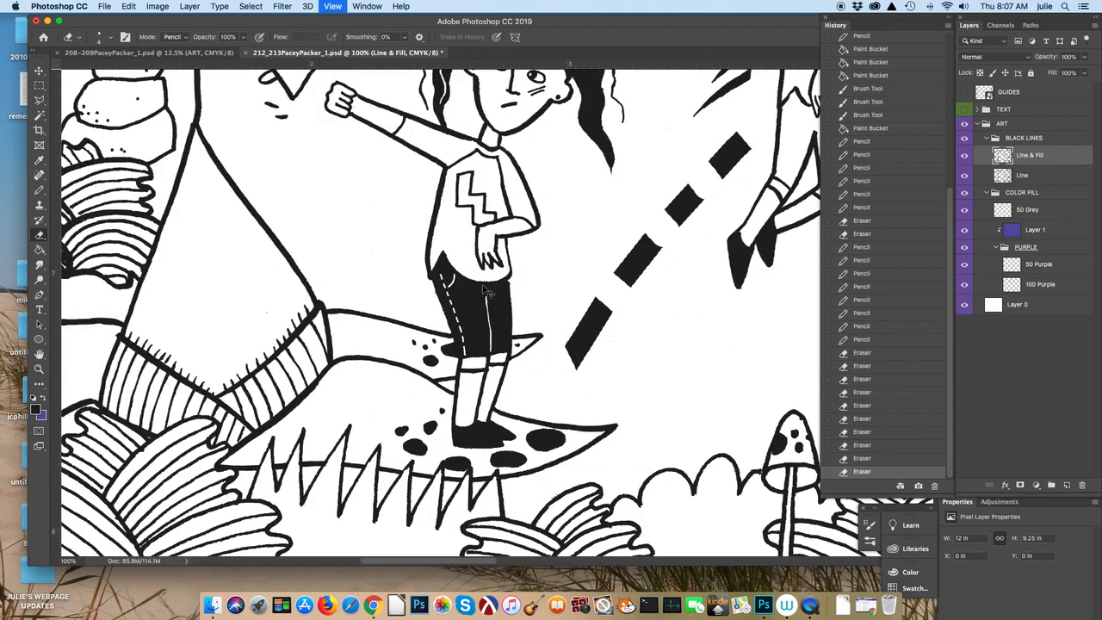
pyautogui.hscroll(5, 483, 285)
pyautogui.scroll(3, 482, 285)
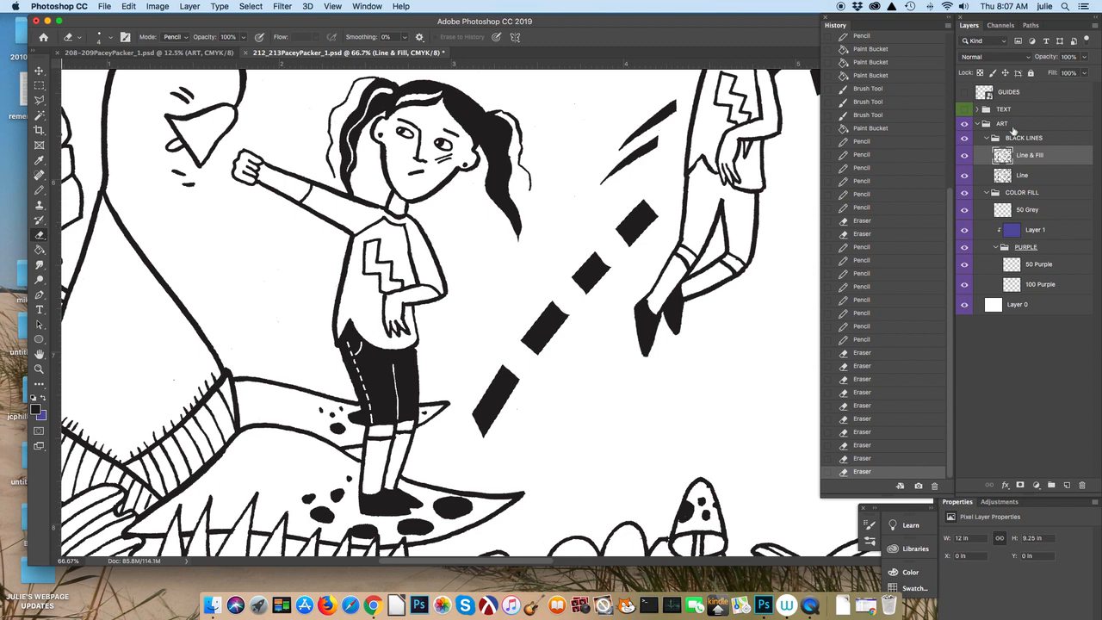
pyautogui.click(1036, 178)
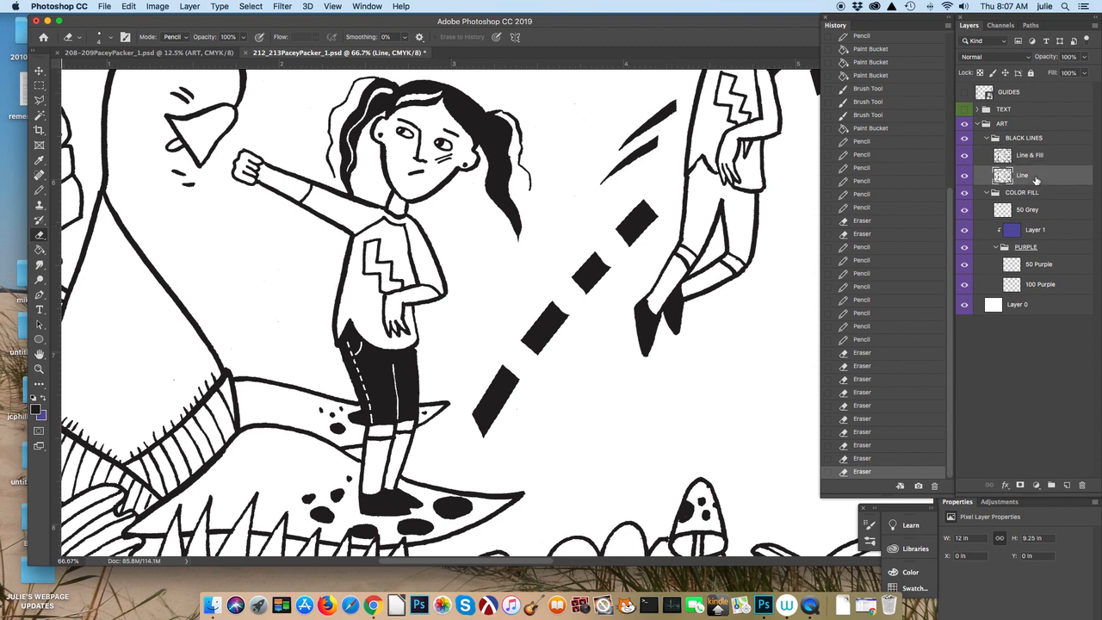
pyautogui.moveTo(1036, 177); pyautogui.dragTo(1066, 487)
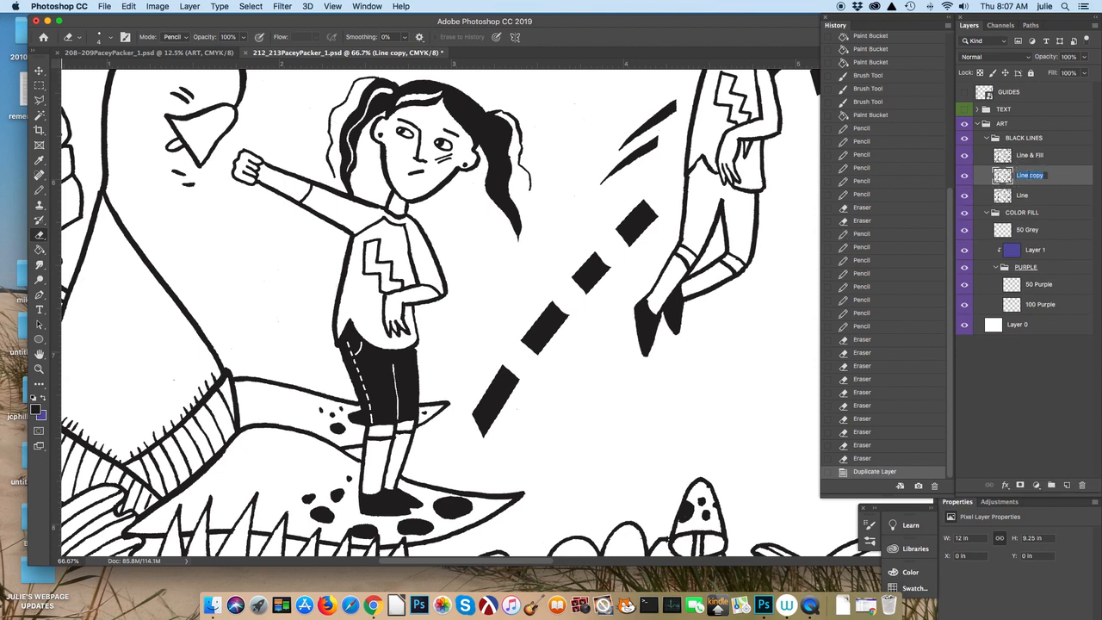
pyautogui.write('100 Purple')
pyautogui.press('Return')
# Step: Fill the punching girl's sleeves and the zigzag on her shirt with purple on the 100 Purple layer using the Paint Bucket
pyautogui.press('super+plus')
pyautogui.press('super+plus')
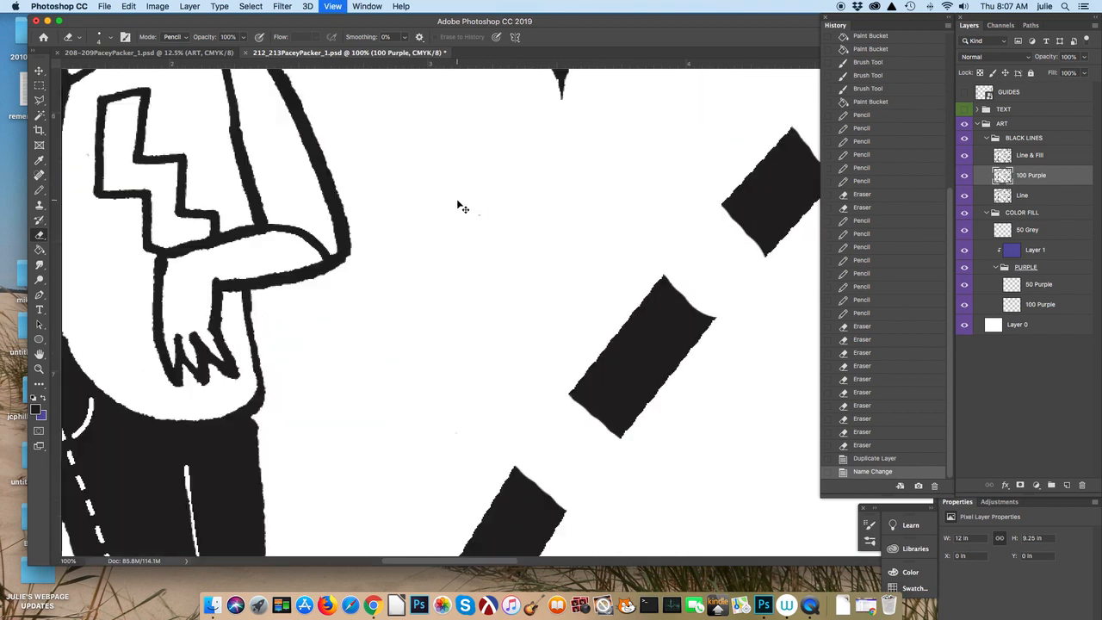
pyautogui.press('super+plus')
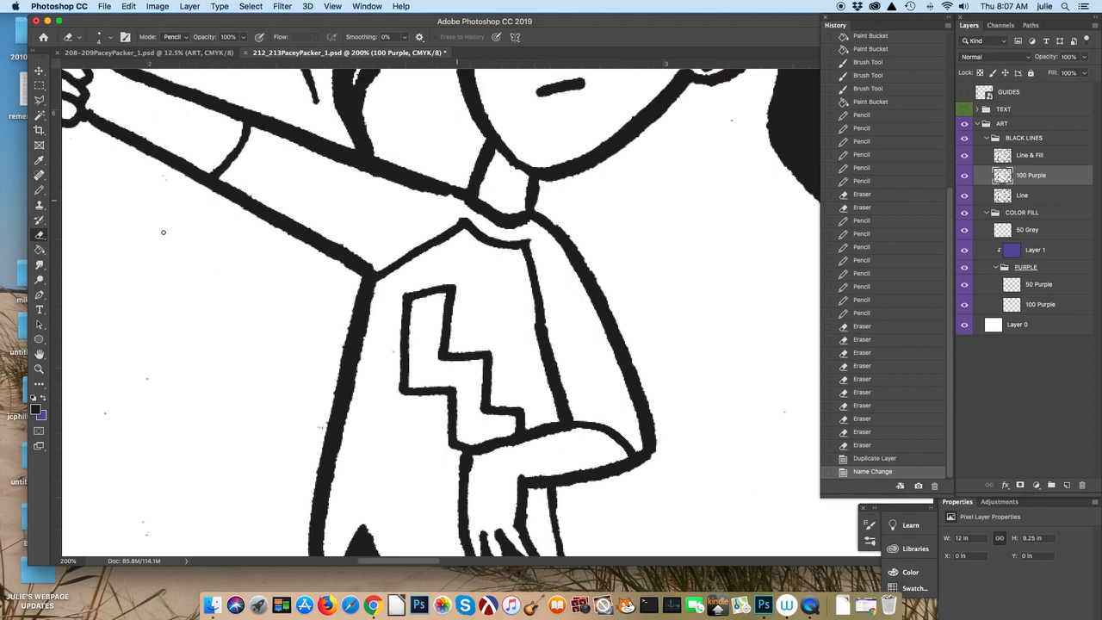
pyautogui.click(43, 398)
pyautogui.click(39, 250)
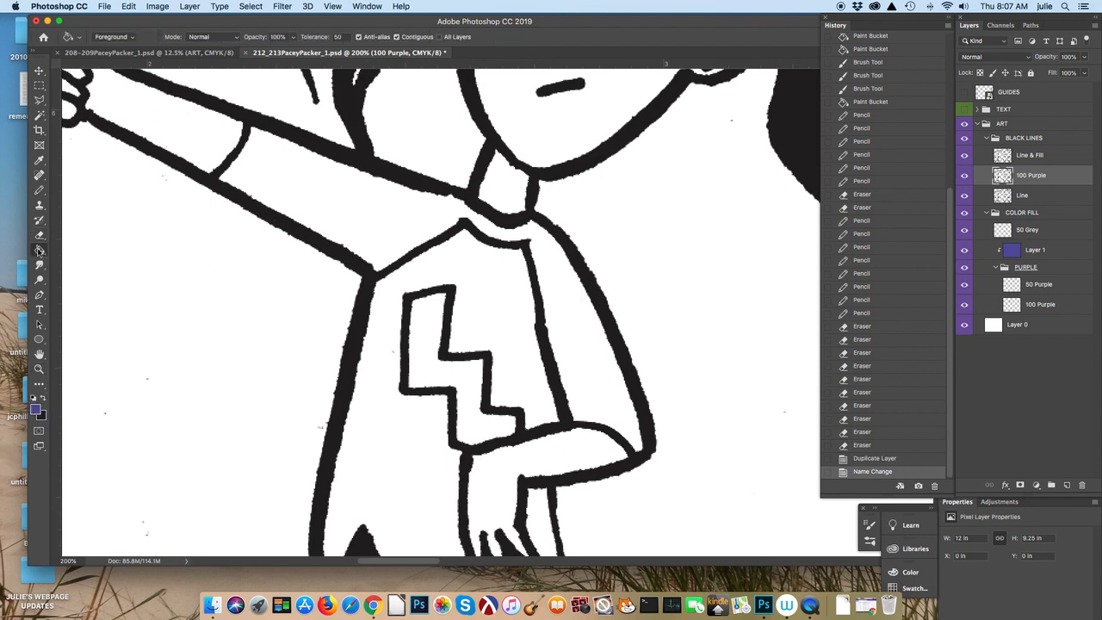
pyautogui.click(344, 203)
pyautogui.click(434, 330)
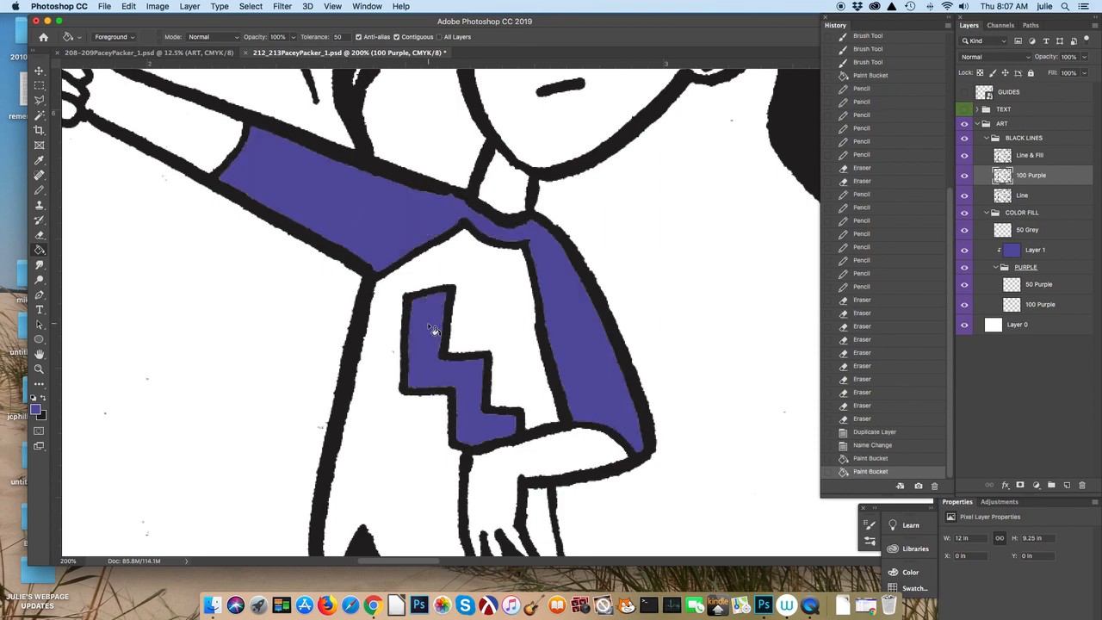
# Step: Fill the white highlight strands in the girl's fringe and pigtail with purple
pyautogui.scroll(10, 434, 330)
pyautogui.scroll(2, 431, 328)
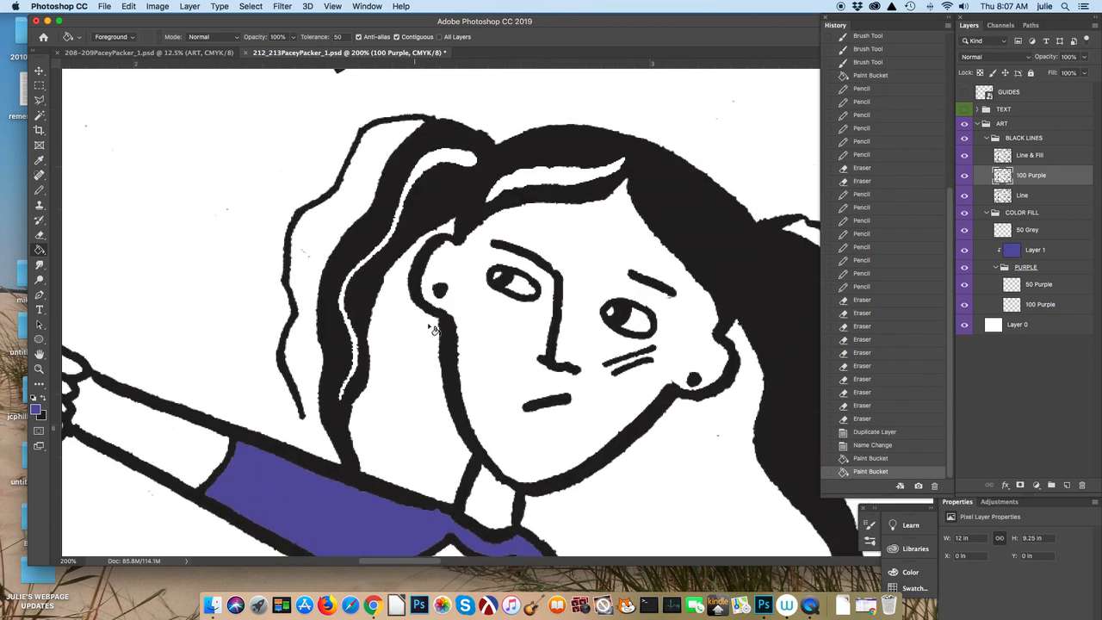
pyautogui.hscroll(3, 433, 328)
pyautogui.click(516, 181)
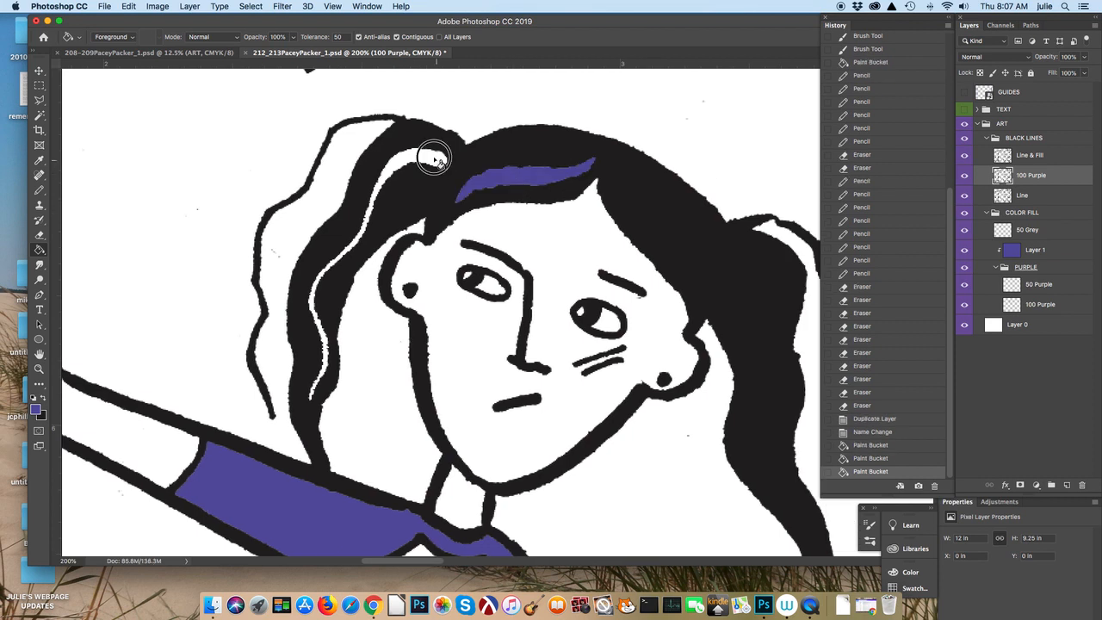
pyautogui.click(434, 162)
# Step: Paint purple upper and lower lips around the girl's mouth line with a size 7 Pencil
pyautogui.scroll(-4, 217, 230)
pyautogui.hscroll(3, 217, 231)
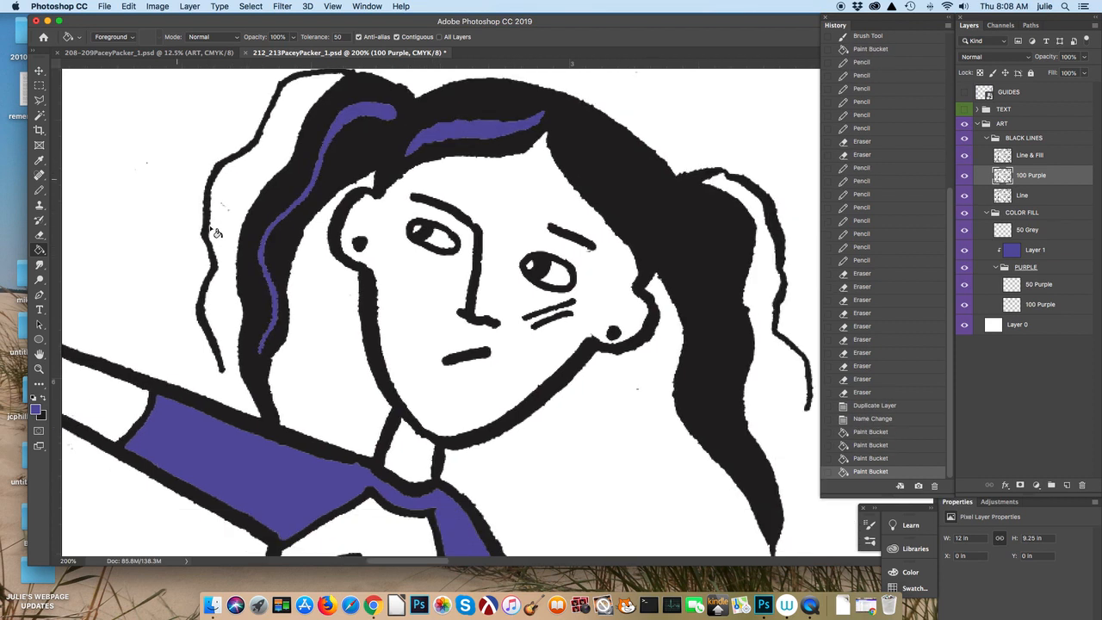
pyautogui.click(39, 191)
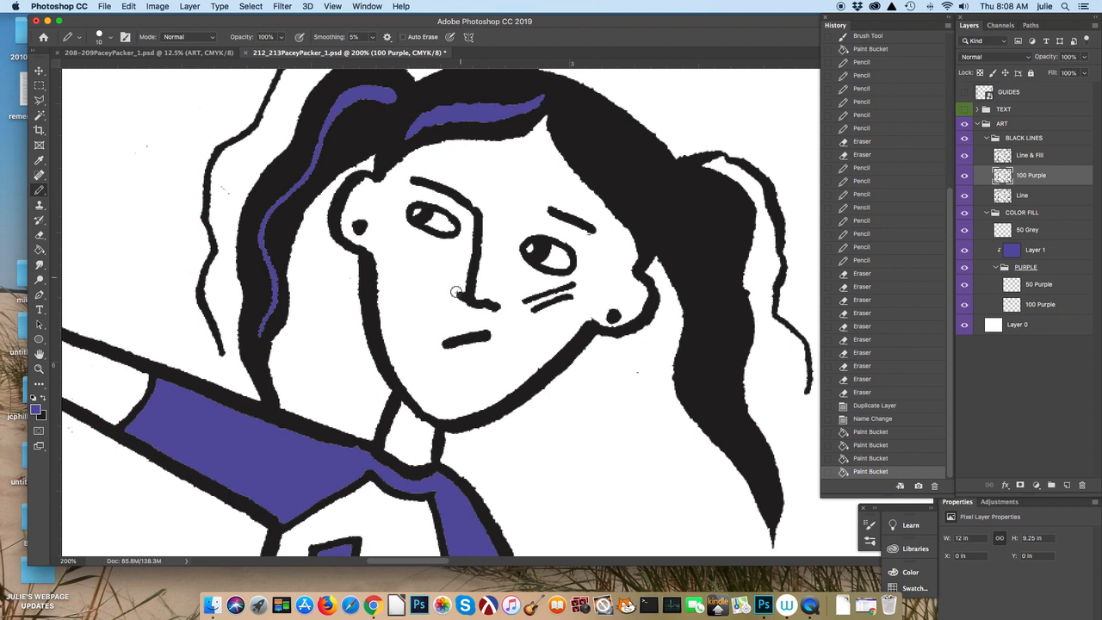
pyautogui.press('[')
pyautogui.moveTo(448, 341)
pyautogui.mouseDown()
pyautogui.moveTo(478, 328)
pyautogui.moveTo(468, 352)
pyautogui.moveTo(482, 347)
pyautogui.moveTo(463, 346)
pyautogui.mouseUp()
pyautogui.moveTo(454, 347); pyautogui.dragTo(445, 345)
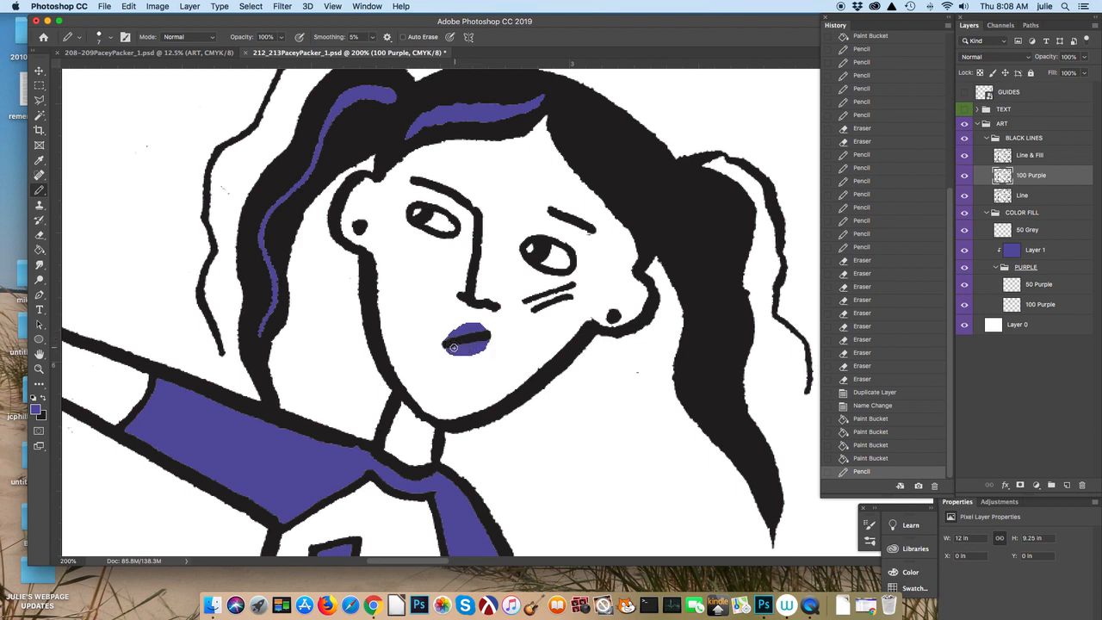
# Step: Erase the stray specks around the girl's hair and below her chin on the Line & Fill layer with a size 9 Eraser
pyautogui.click(1059, 159)
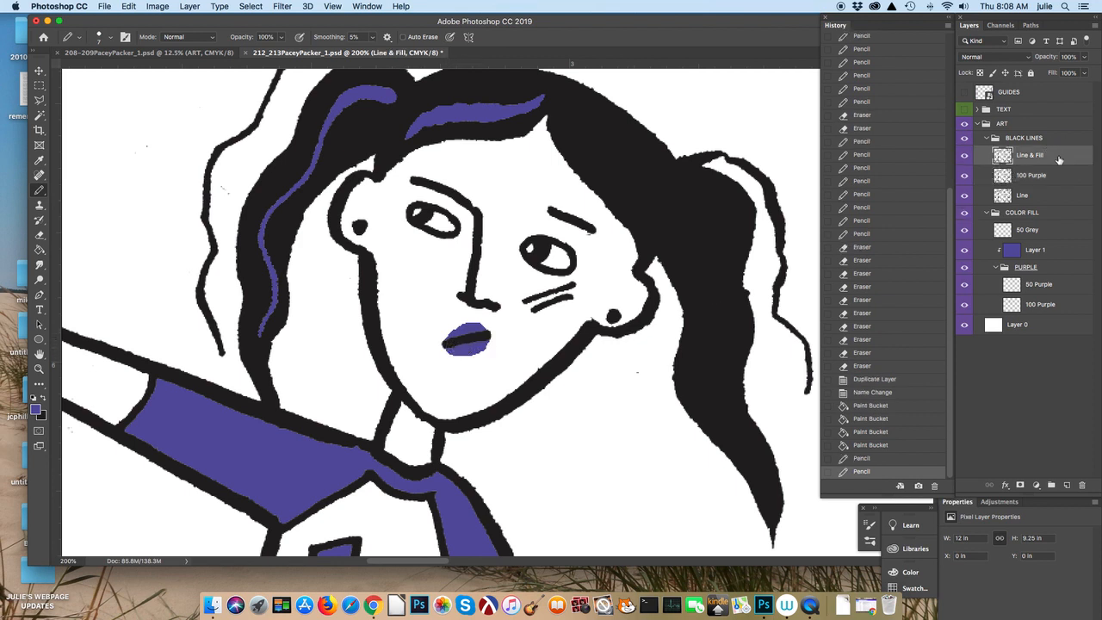
pyautogui.click(38, 235)
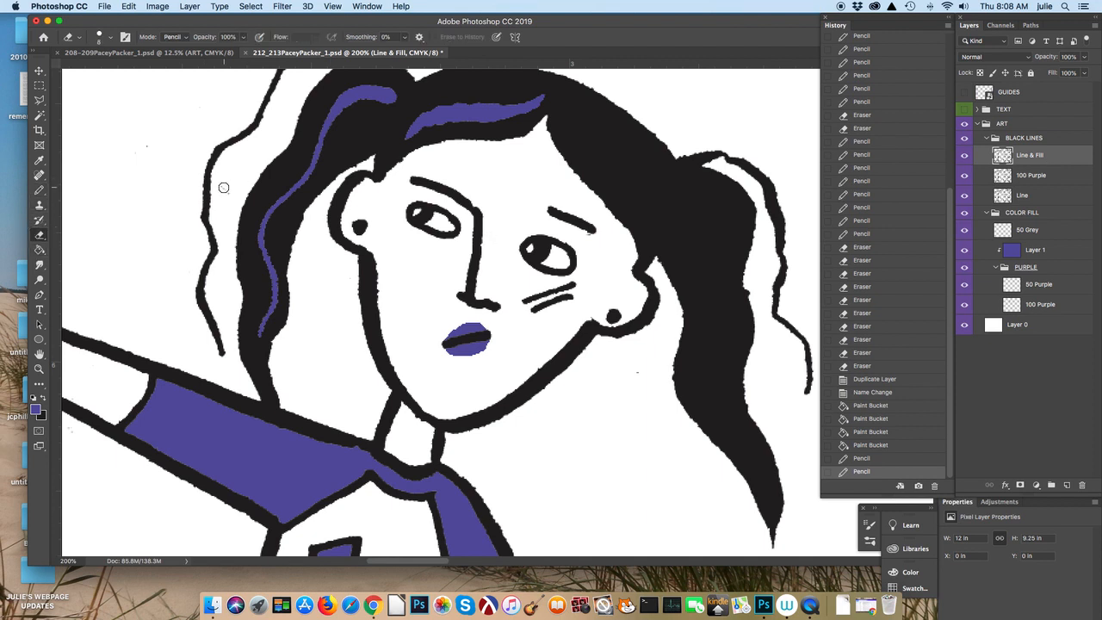
pyautogui.moveTo(224, 187); pyautogui.dragTo(210, 178)
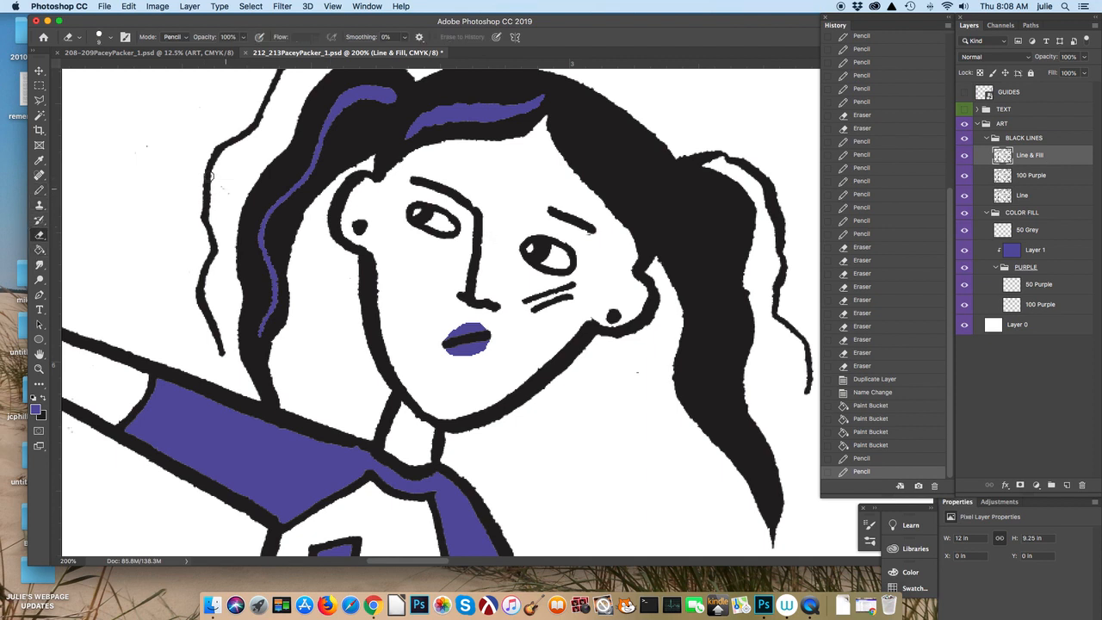
pyautogui.click(146, 147)
pyautogui.moveTo(637, 374); pyautogui.dragTo(628, 376)
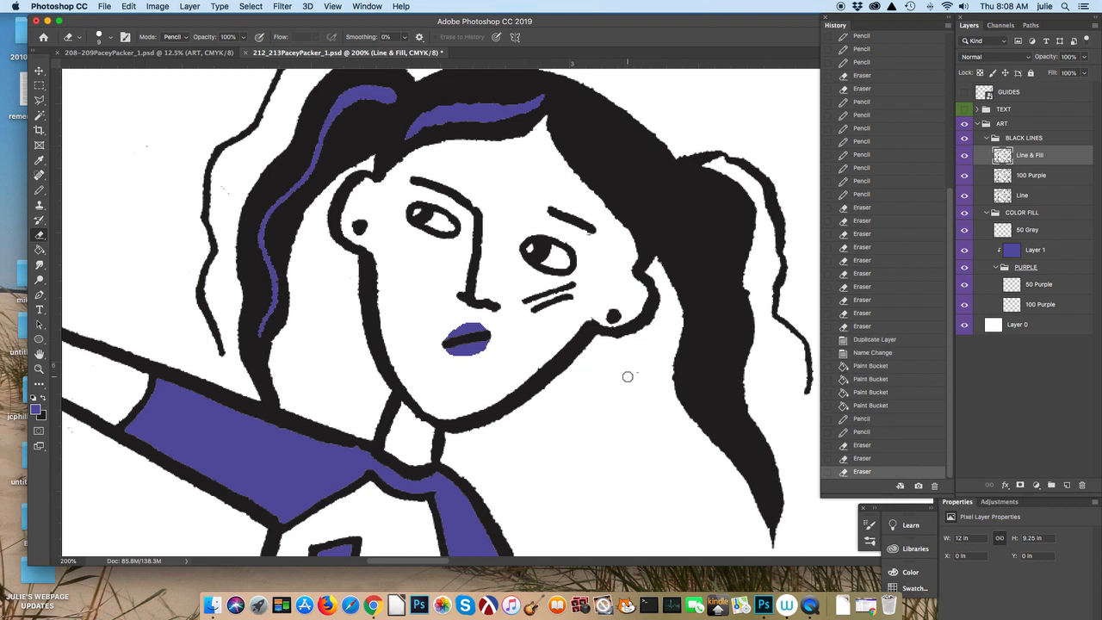
# Step: Erase the same stray specks around the girl's head on the Line layer
pyautogui.click(1061, 197)
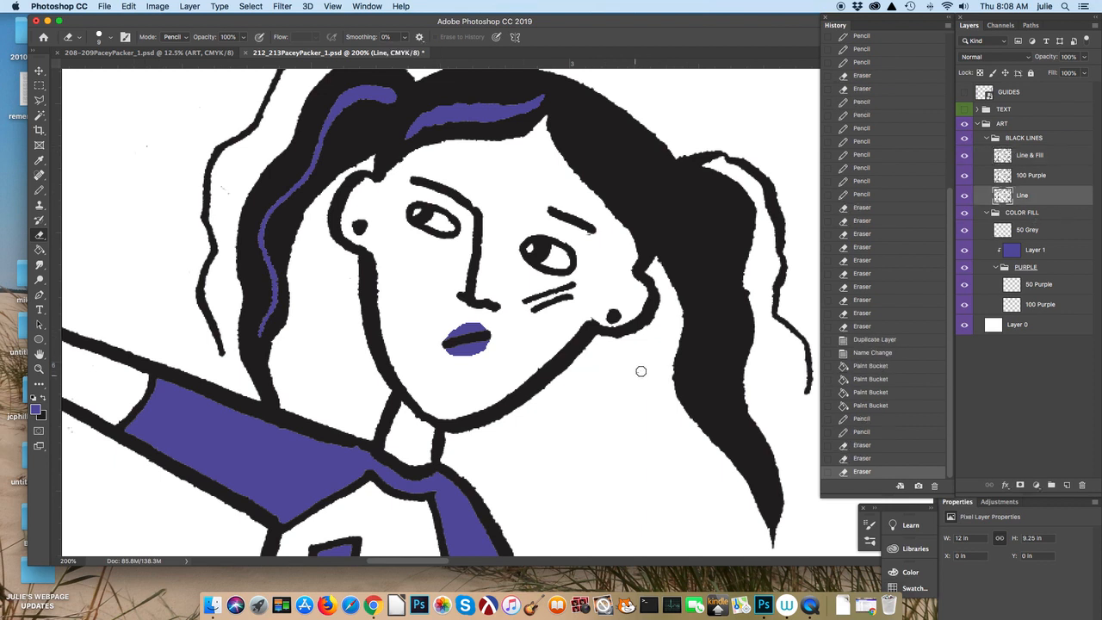
pyautogui.click(635, 375)
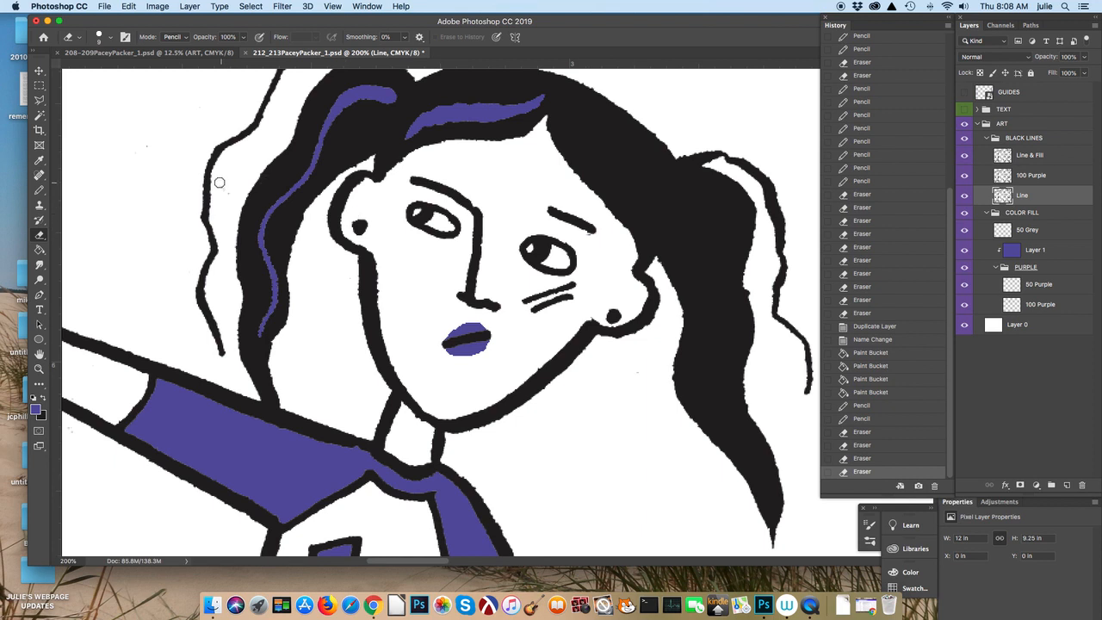
pyautogui.click(153, 140)
pyautogui.click(150, 143)
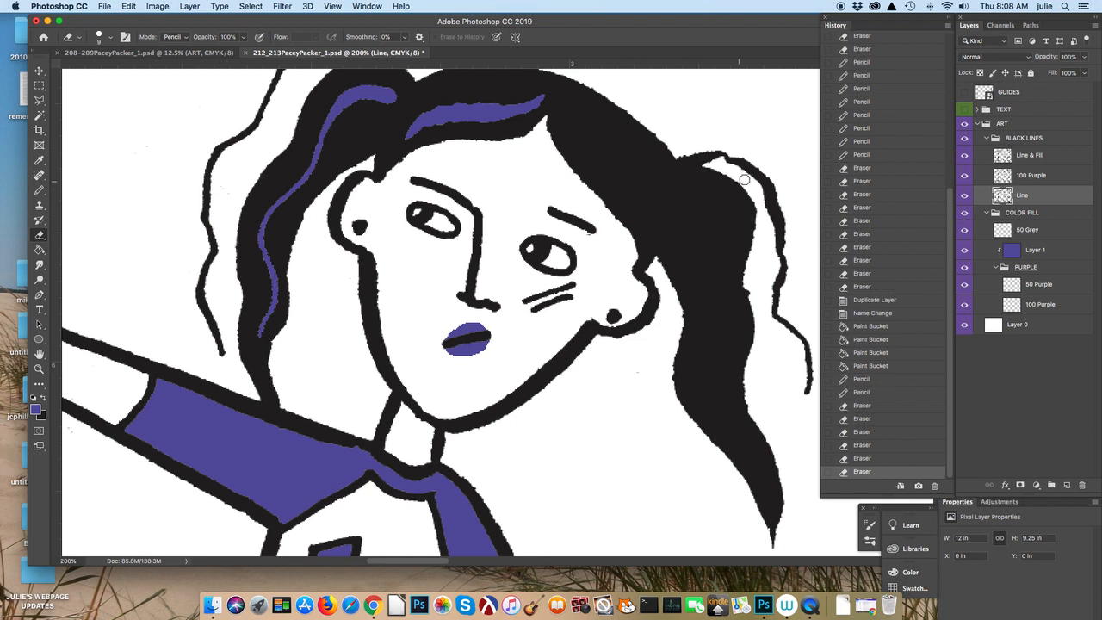
# Step: Erase the remaining specks around the girl's hair and chin on the 100 Purple layer
pyautogui.click(1031, 174)
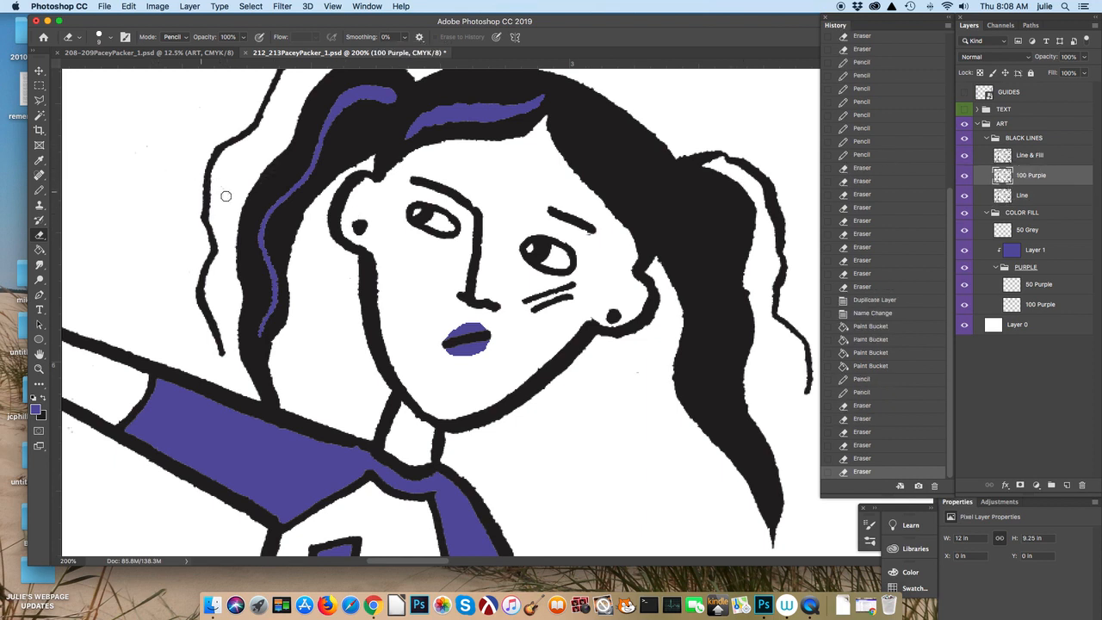
pyautogui.click(145, 133)
pyautogui.click(148, 141)
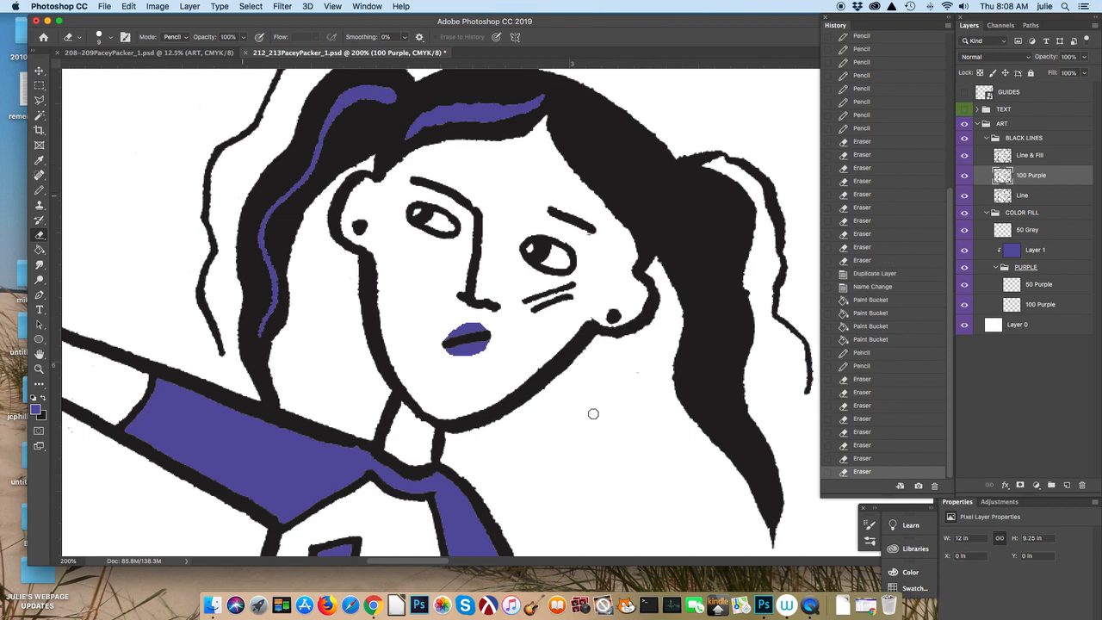
pyautogui.click(632, 375)
# Step: Erase the stray specks beside and inside the shirt on the 100 Purple and Line & Fill layers
pyautogui.scroll(-9, 635, 376)
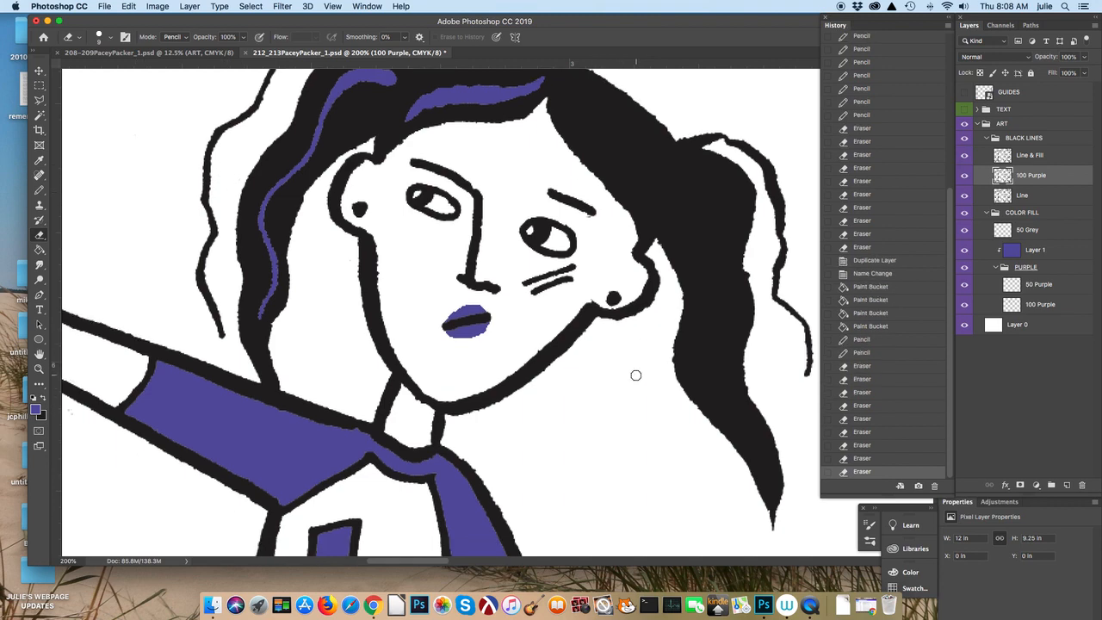
pyautogui.scroll(-15, 635, 375)
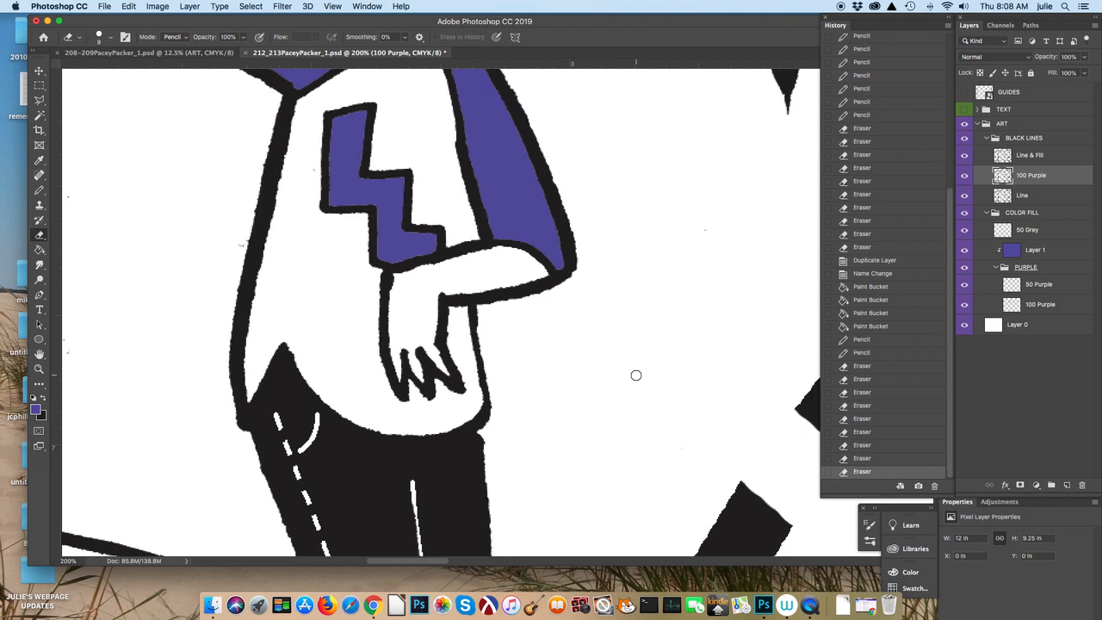
pyautogui.click(236, 242)
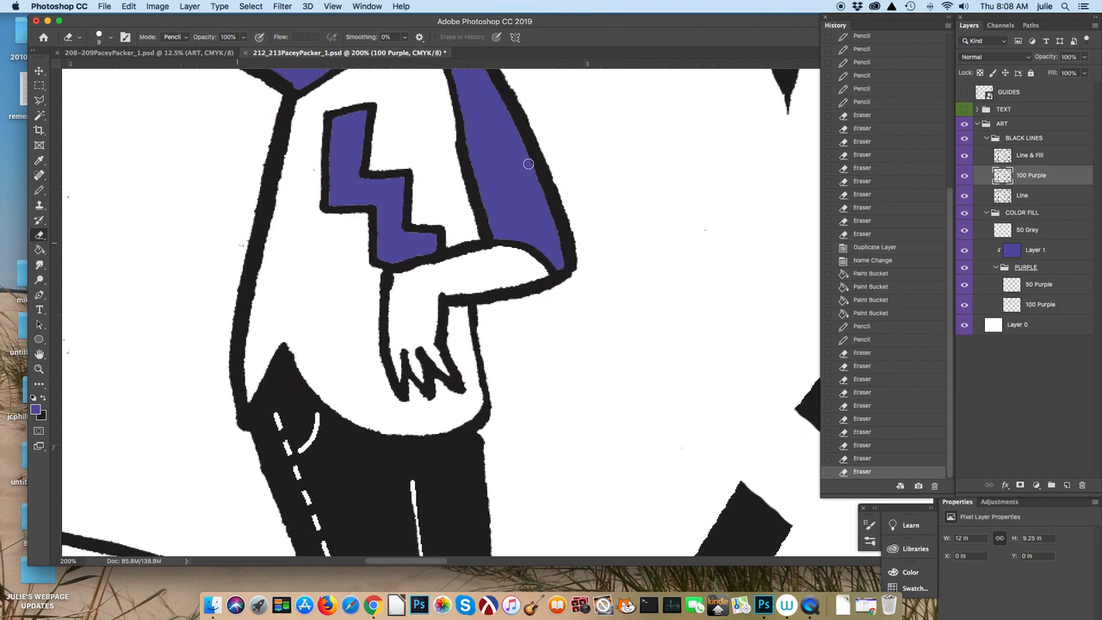
pyautogui.click(311, 175)
pyautogui.click(239, 247)
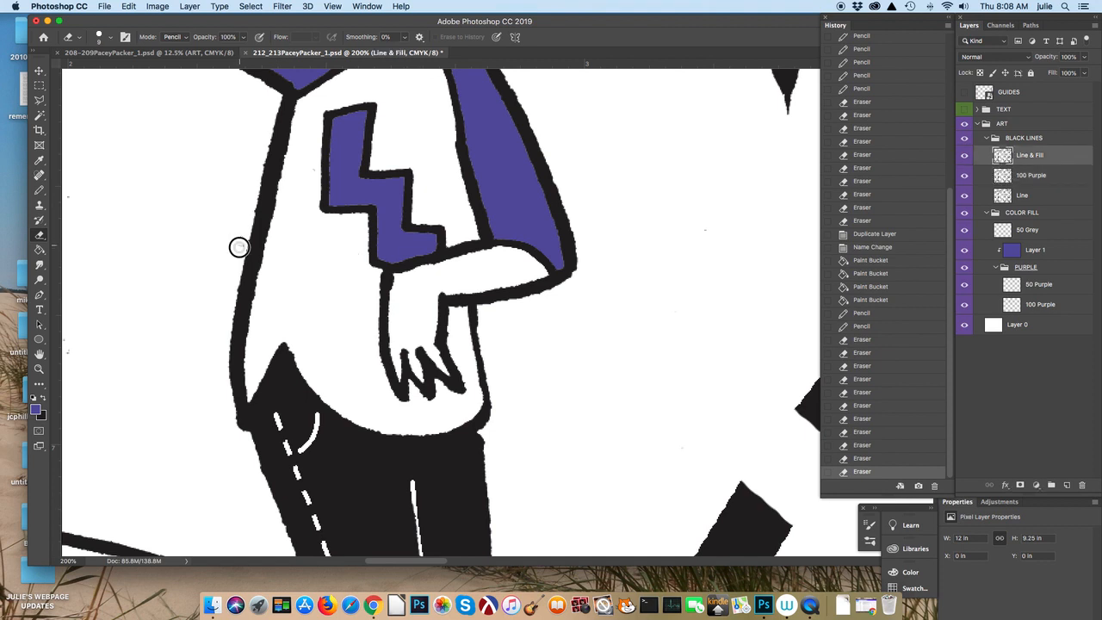
pyautogui.click(312, 167)
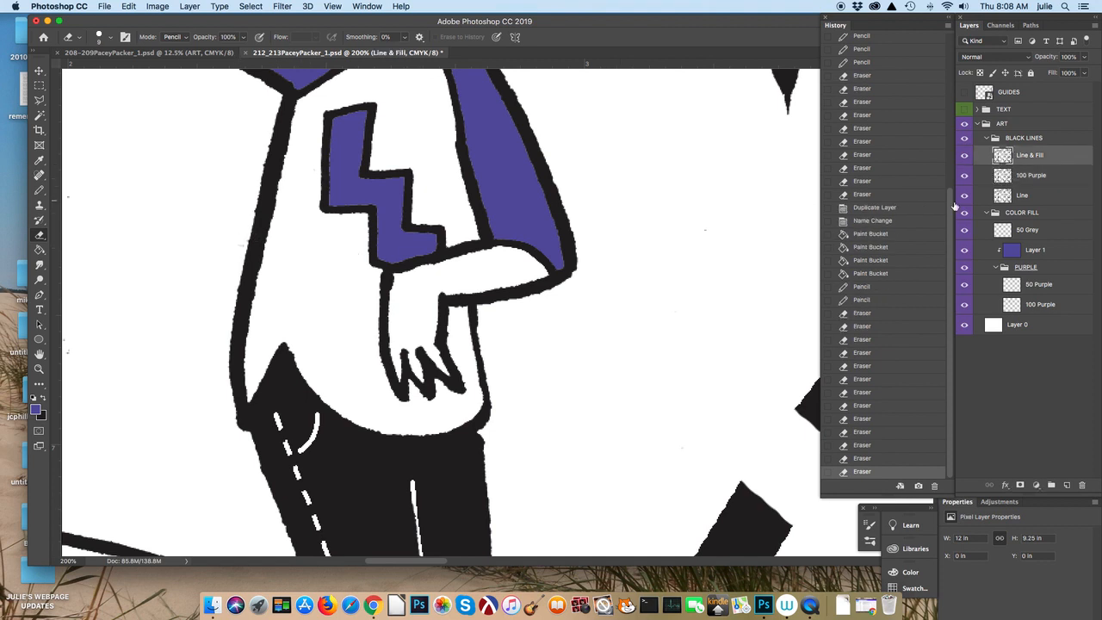
# Step: Erase the leftover specks around the shirt on the Line layer
pyautogui.click(1010, 203)
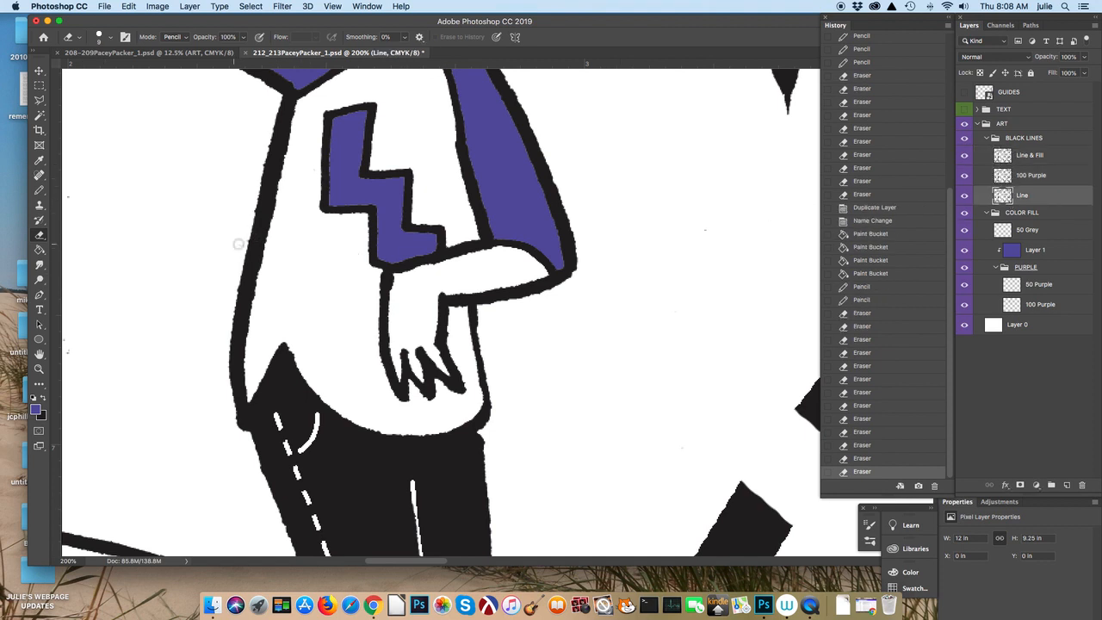
pyautogui.click(292, 206)
pyautogui.click(303, 203)
pyautogui.scroll(5, 327, 206)
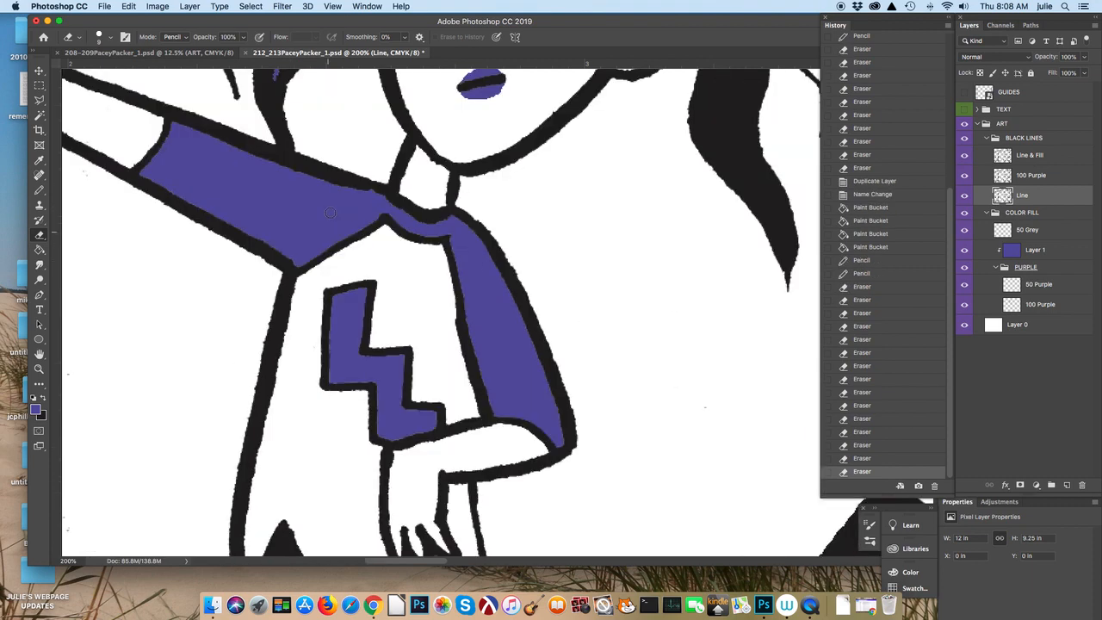
# Step: Make the 100 Purple layer active and hide the Line & Fill and Line layers
pyautogui.scroll(-3, 341, 218)
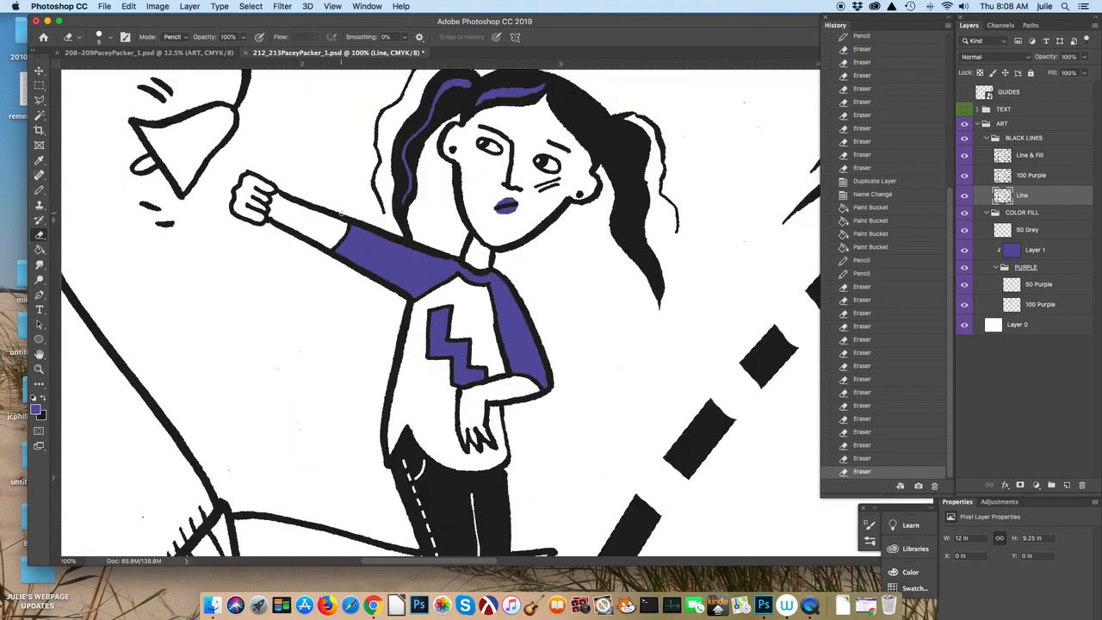
pyautogui.hscroll(2, 341, 212)
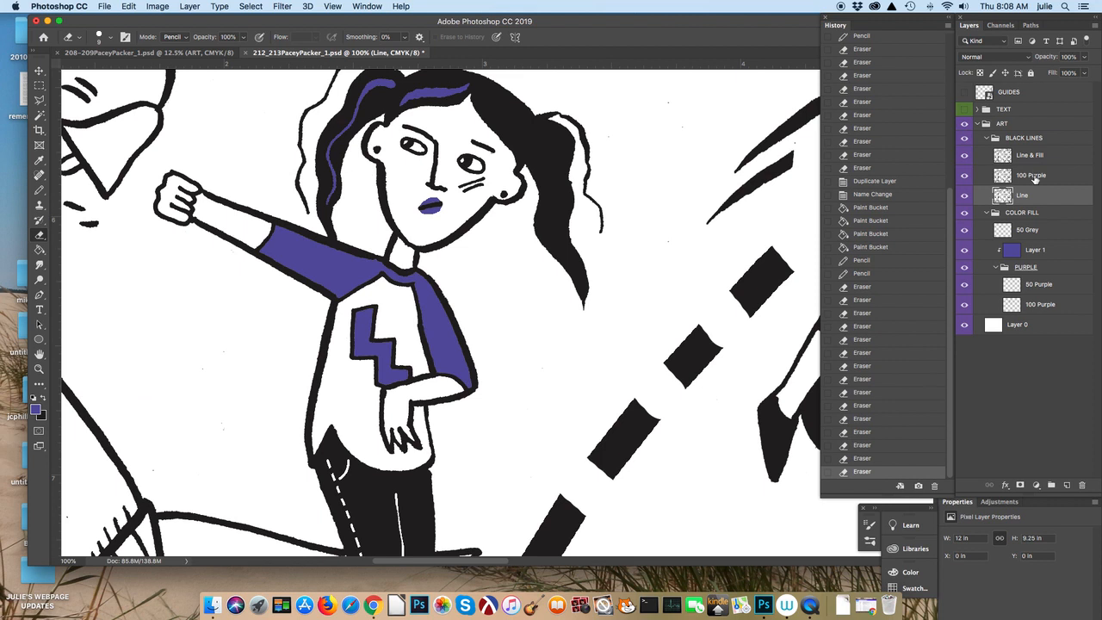
pyautogui.click(1036, 176)
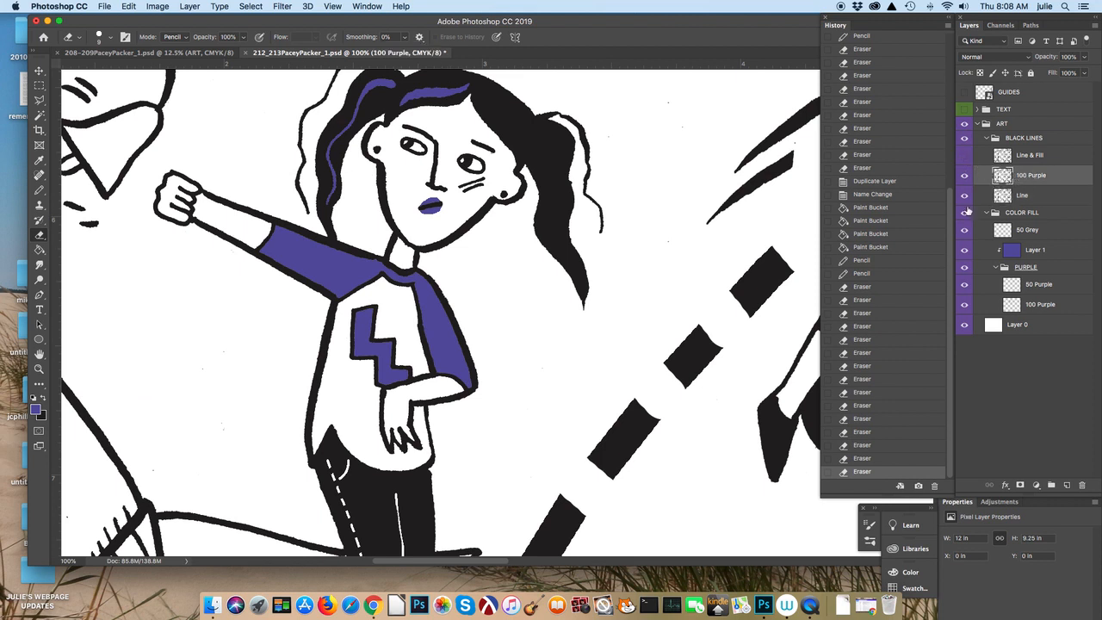
pyautogui.click(964, 197)
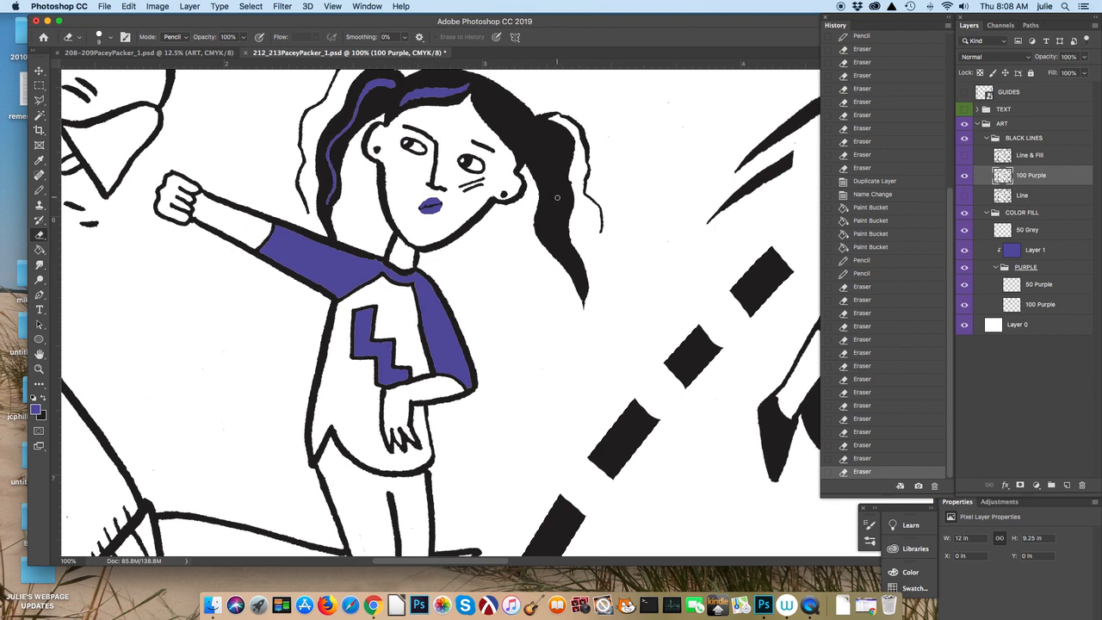
pyautogui.scroll(2, 557, 197)
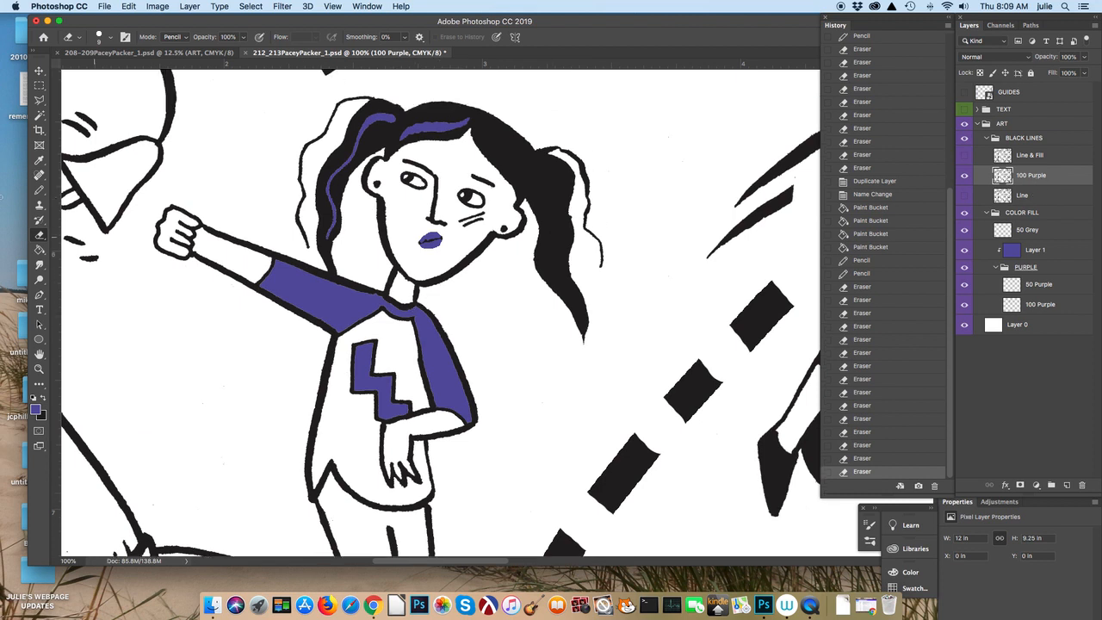
# Step: Select all black linework on the 100 Purple layer with the non-contiguous Magic Wand, delete it and deselect
pyautogui.click(39, 115)
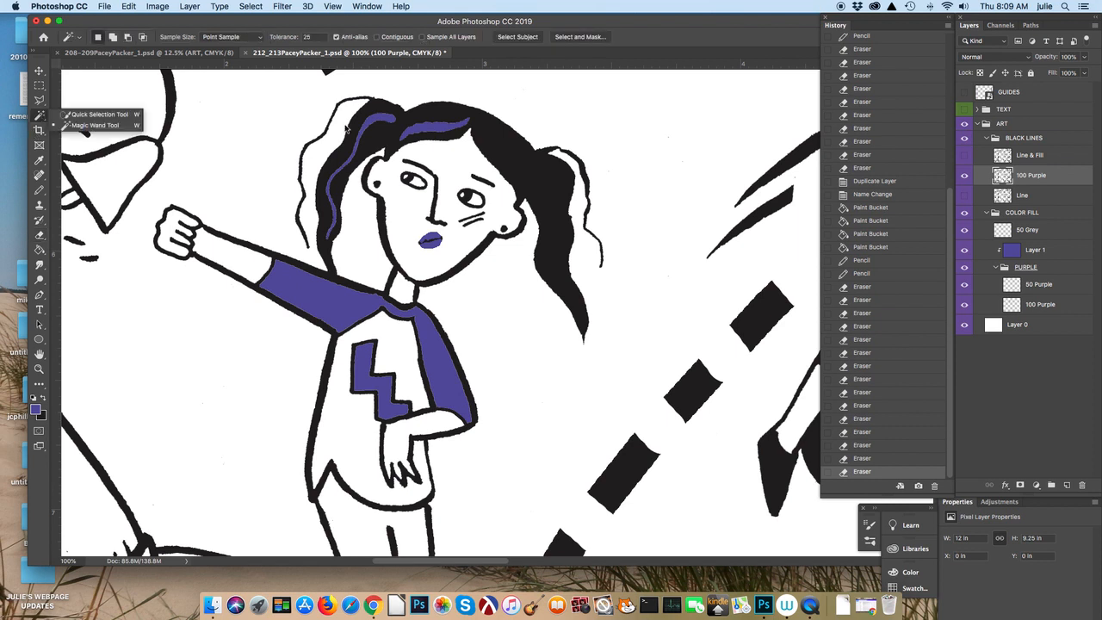
pyautogui.click(505, 141)
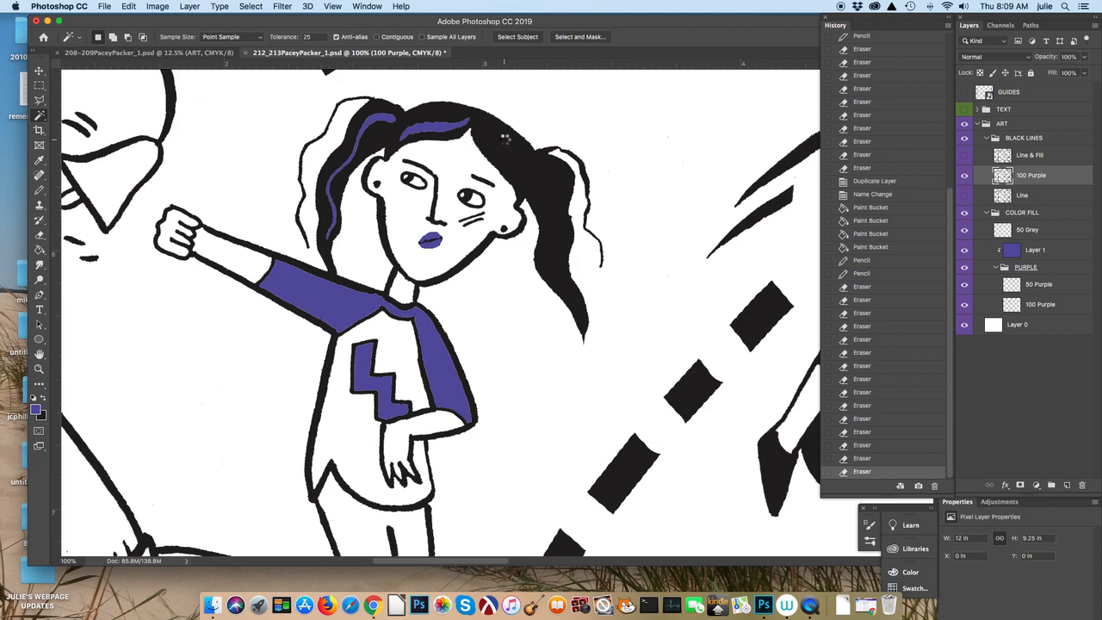
pyautogui.click(506, 140)
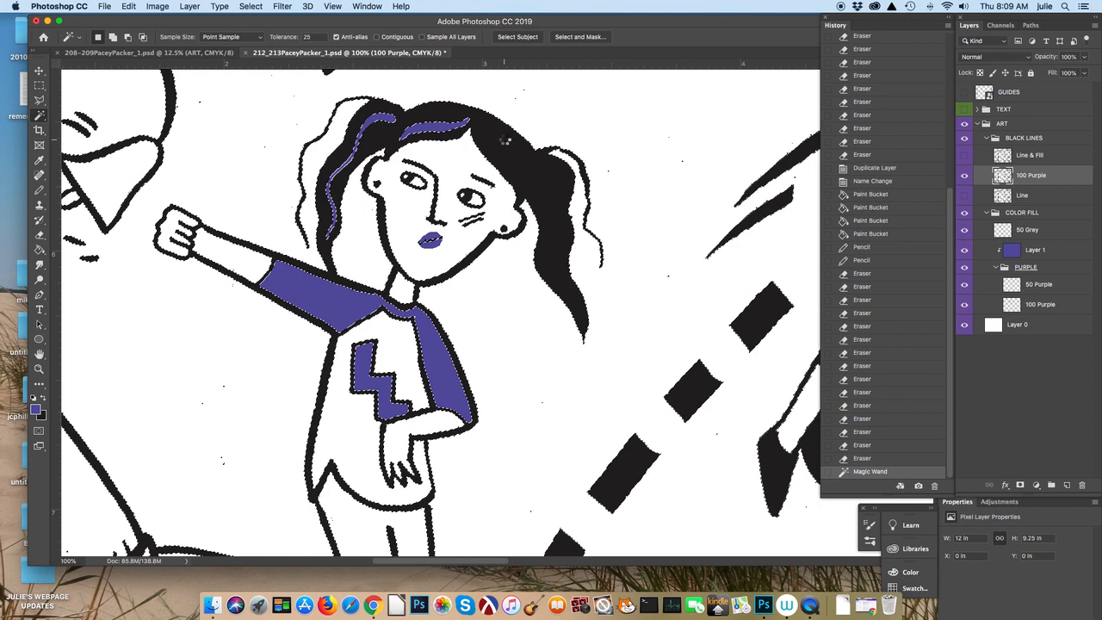
pyautogui.press('BackSpace')
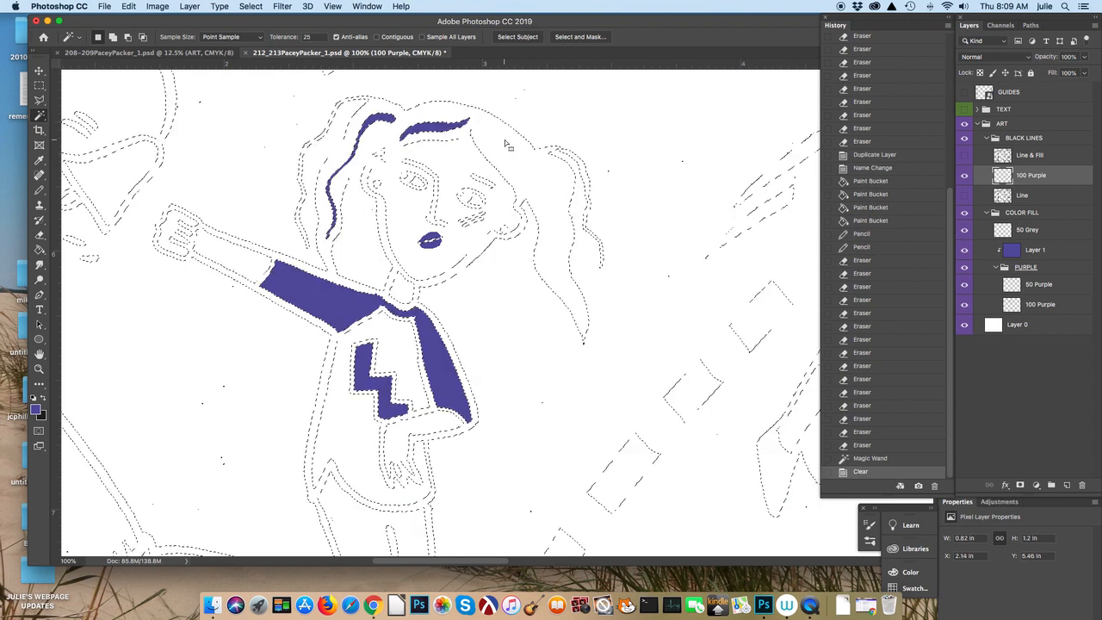
pyautogui.press('super+d')
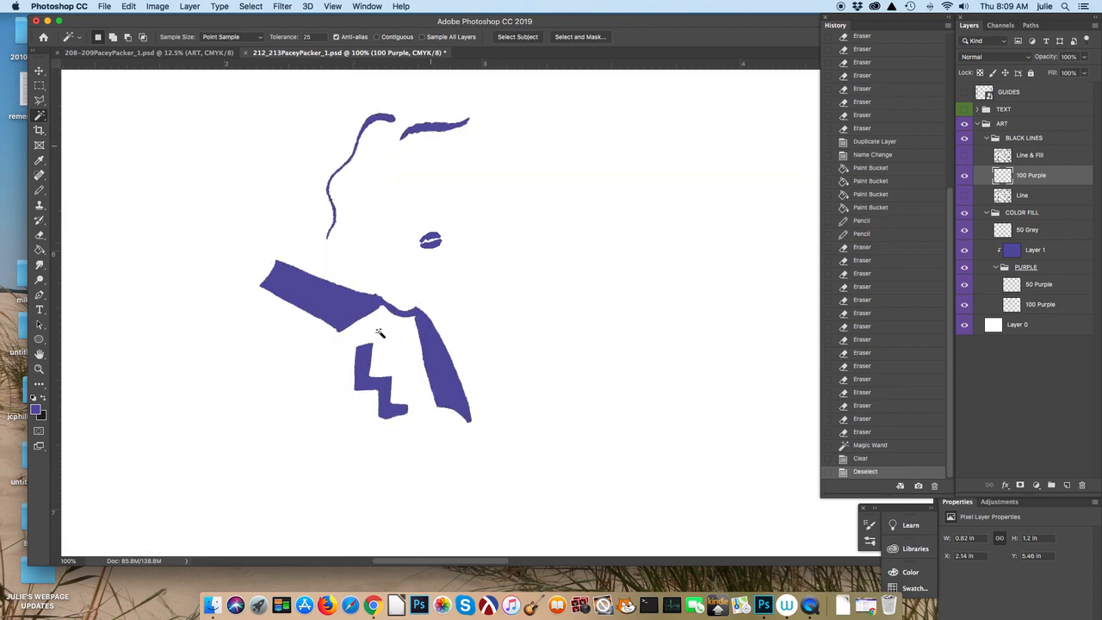
# Step: Swap the foreground colour to black and recolour all the purple shapes with a non-contiguous Paint Bucket fill
pyautogui.click(44, 399)
pyautogui.click(38, 251)
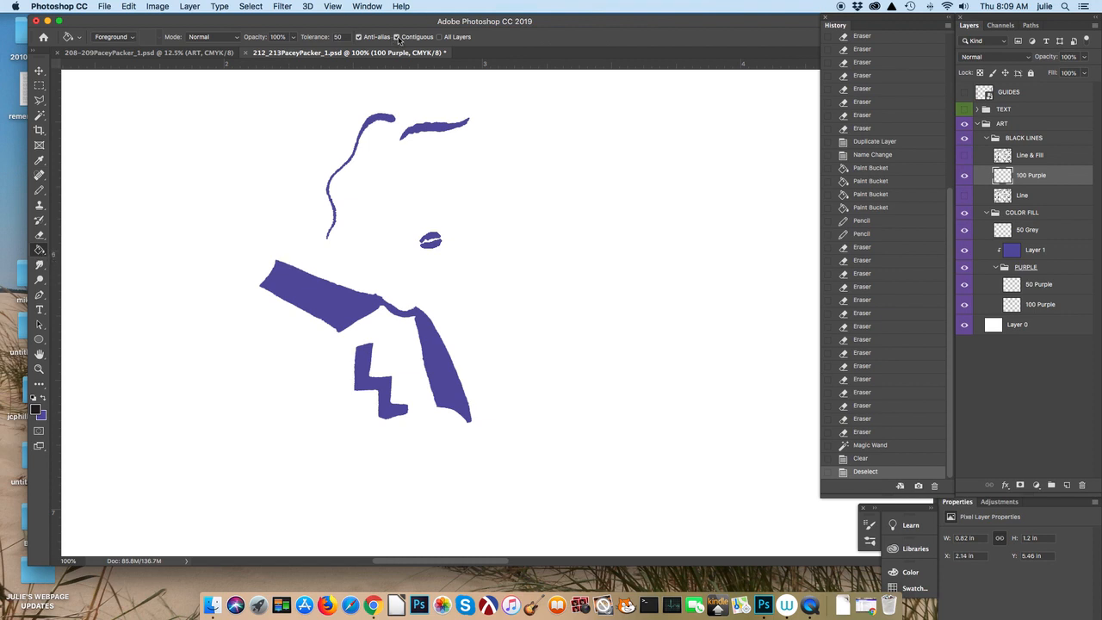
pyautogui.click(363, 308)
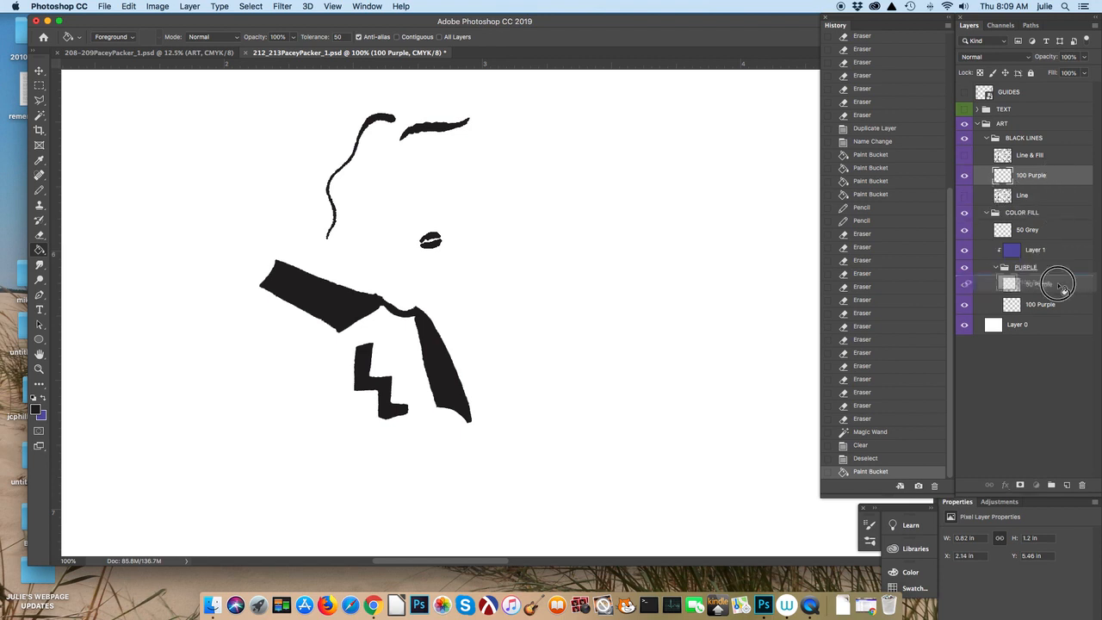
# Step: Move the recoloured layer into the PURPLE group and merge it with the existing 100 Purple layer
pyautogui.moveTo(1042, 304); pyautogui.dragTo(1056, 312)
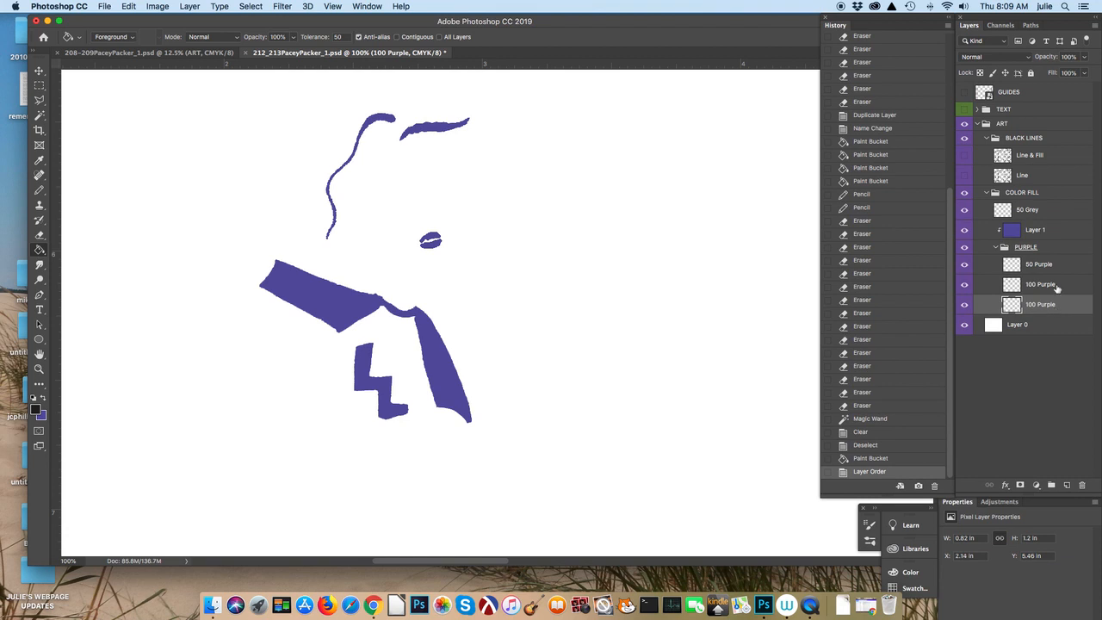
pyautogui.click(1057, 287)
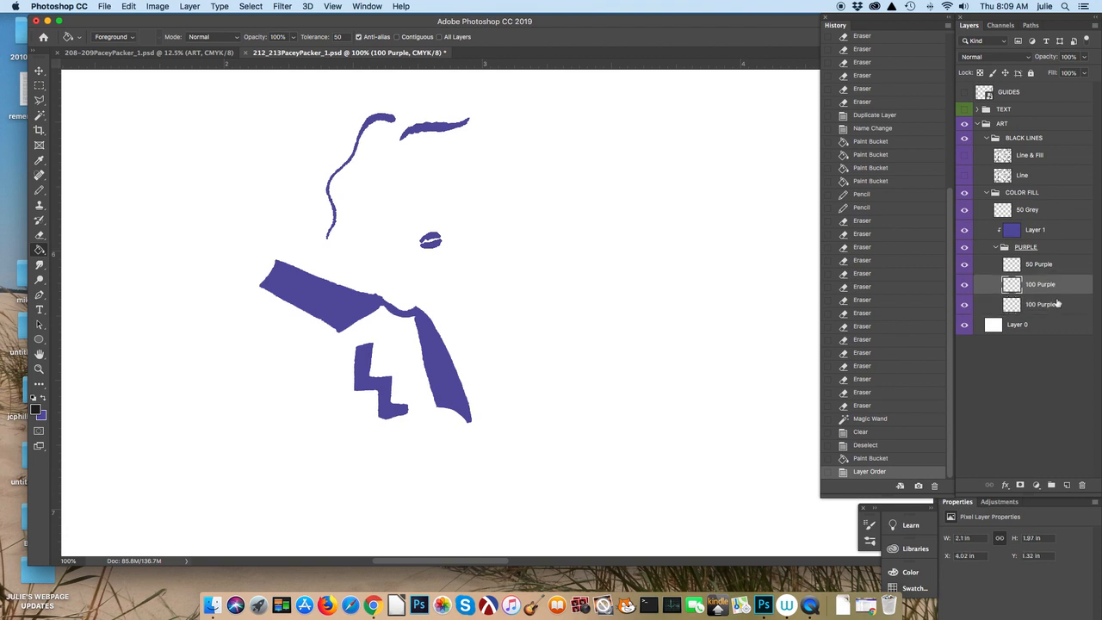
pyautogui.keyDown('shift'); pyautogui.click(1058, 304); pyautogui.keyUp('shift')
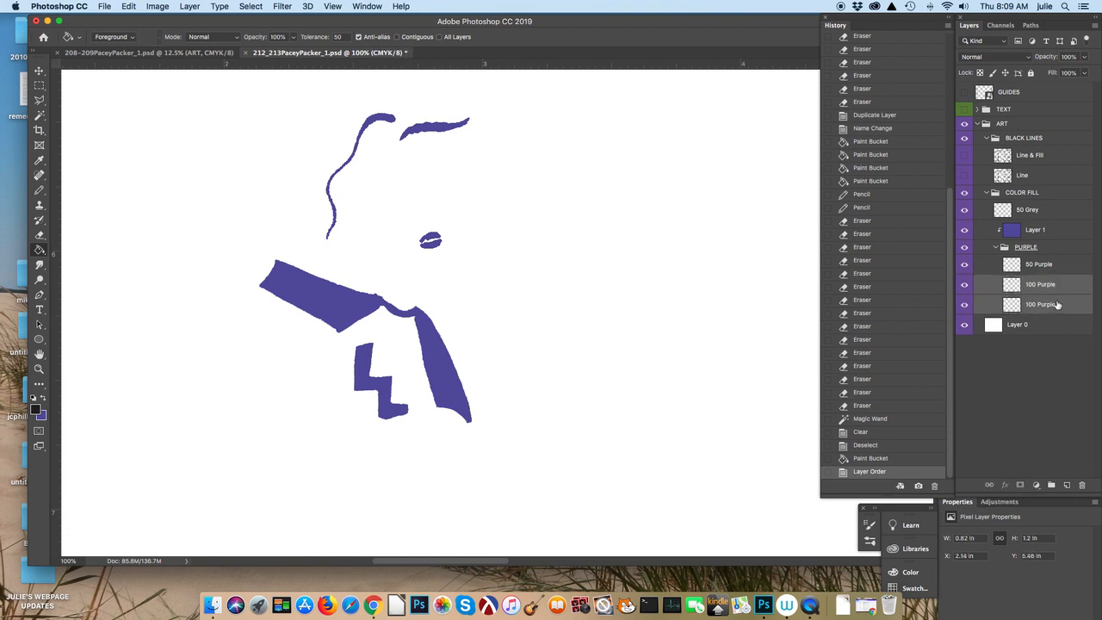
pyautogui.press('super+e')
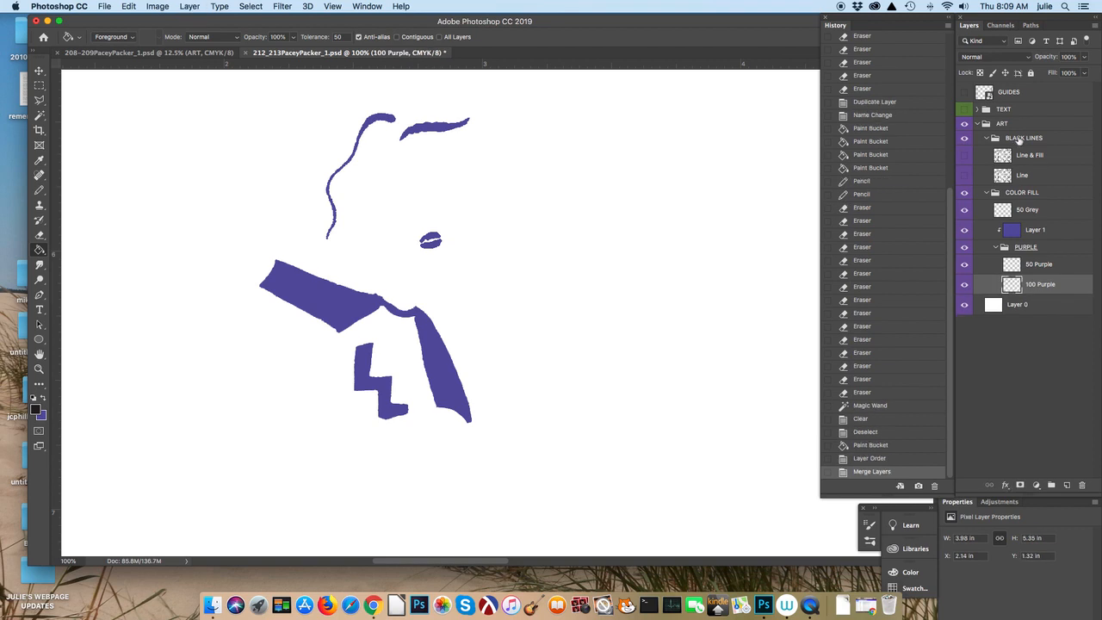
# Step: Show the black line layers again and pencil a shadow beneath the chin across the neck on the 50 Purple layer
pyautogui.click(965, 176)
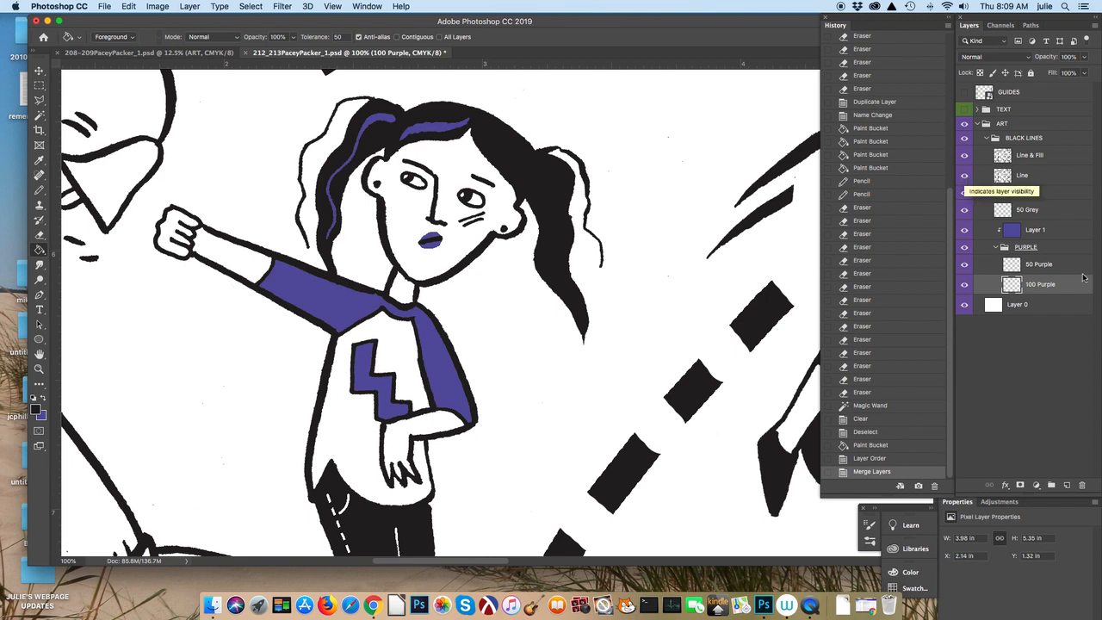
pyautogui.click(1073, 269)
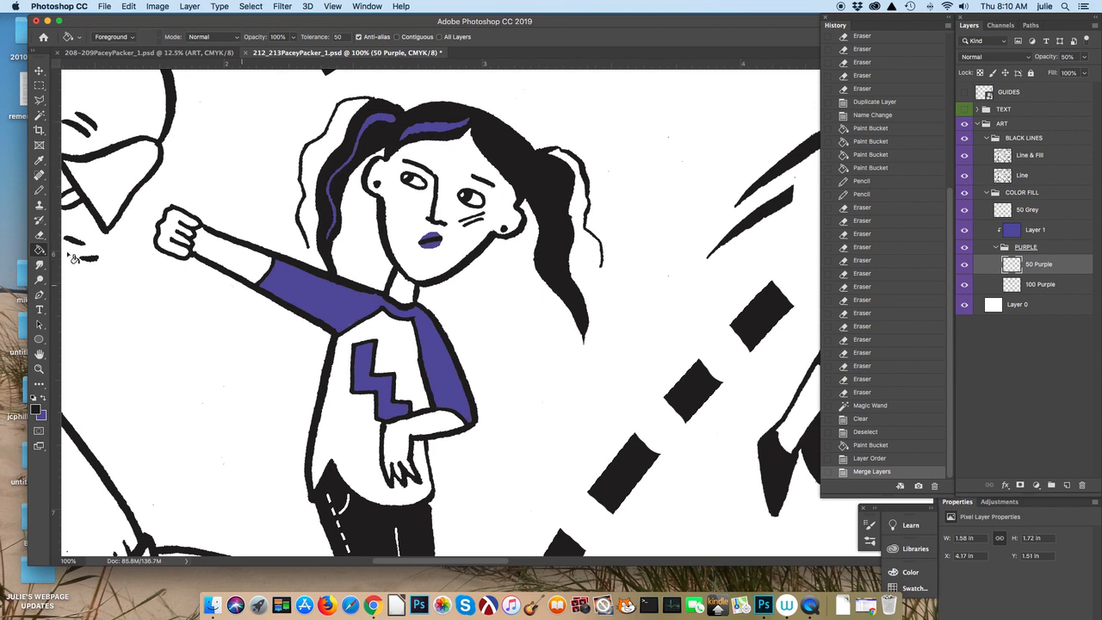
pyautogui.click(39, 190)
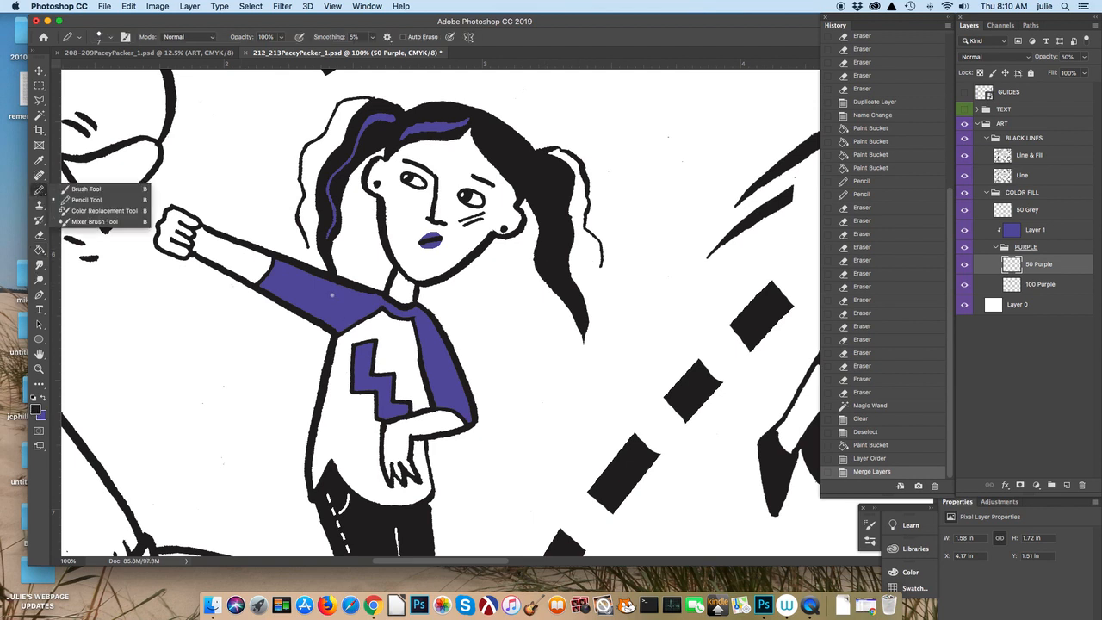
pyautogui.press('super+plus')
pyautogui.press('super+plus')
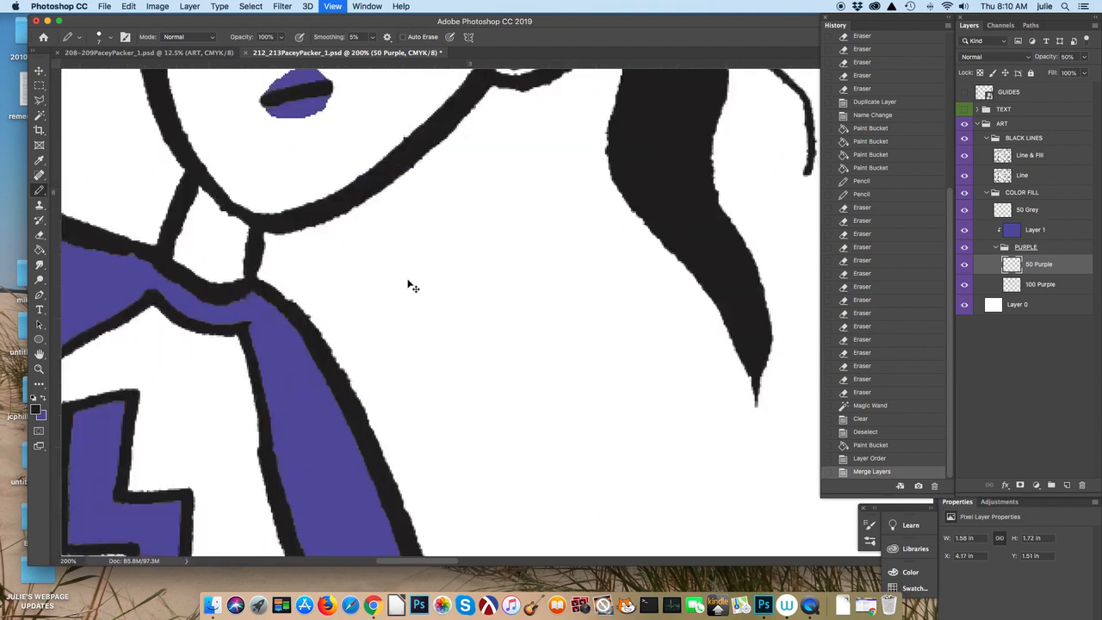
pyautogui.hscroll(-4, 408, 280)
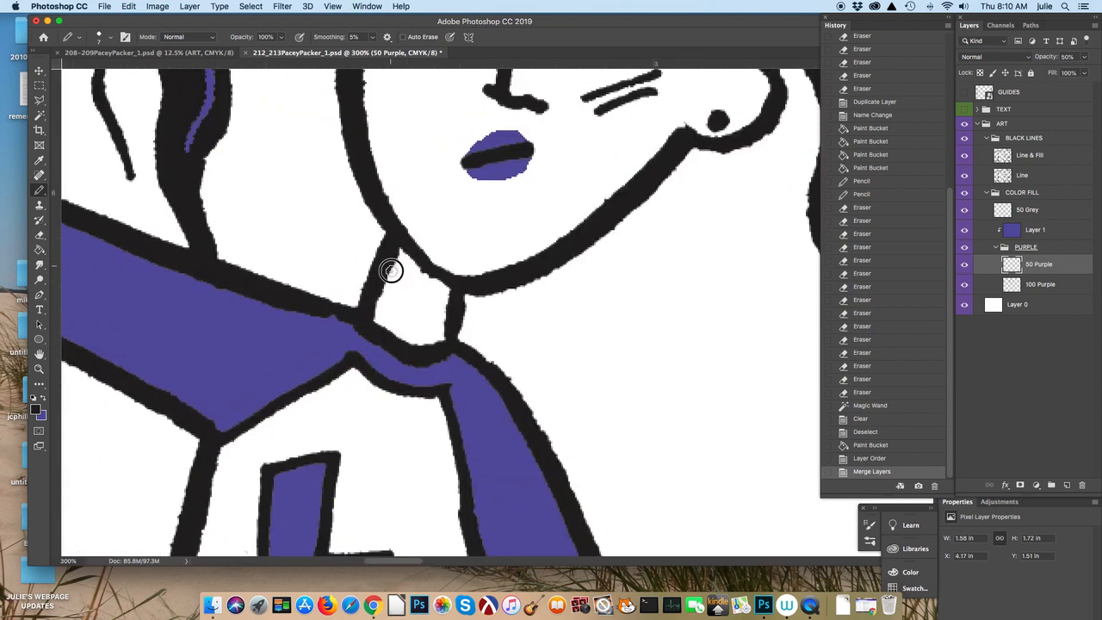
pyautogui.moveTo(389, 267); pyautogui.dragTo(448, 304)
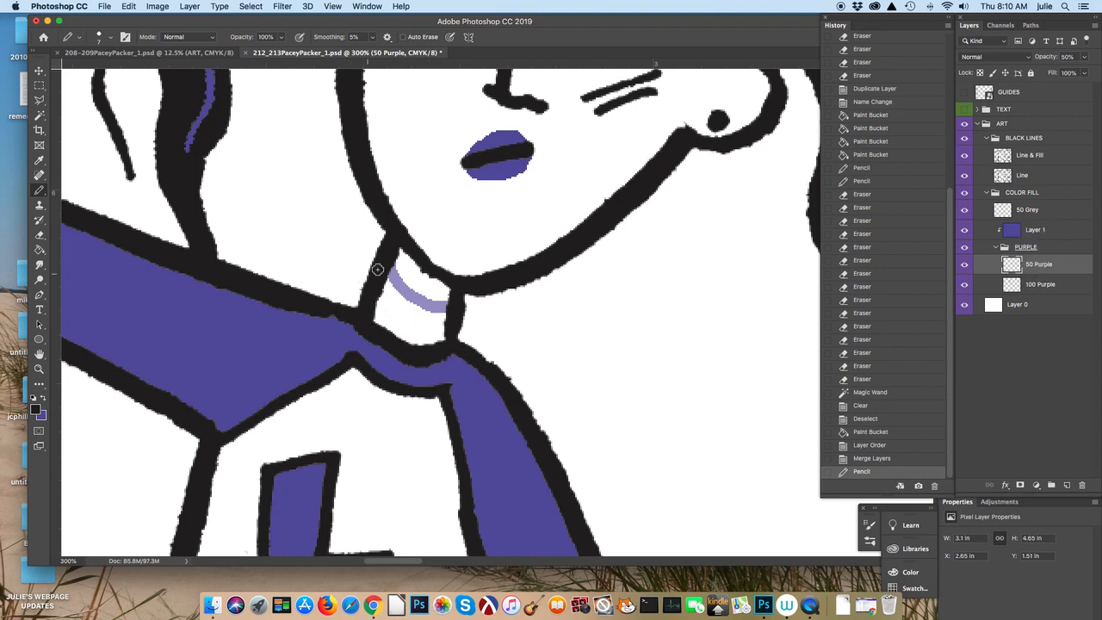
pyautogui.moveTo(377, 269)
pyautogui.mouseDown()
pyautogui.moveTo(405, 256)
pyautogui.moveTo(445, 283)
pyautogui.moveTo(405, 285)
pyautogui.moveTo(413, 293)
pyautogui.moveTo(402, 264)
pyautogui.moveTo(419, 276)
pyautogui.moveTo(409, 281)
pyautogui.mouseUp()
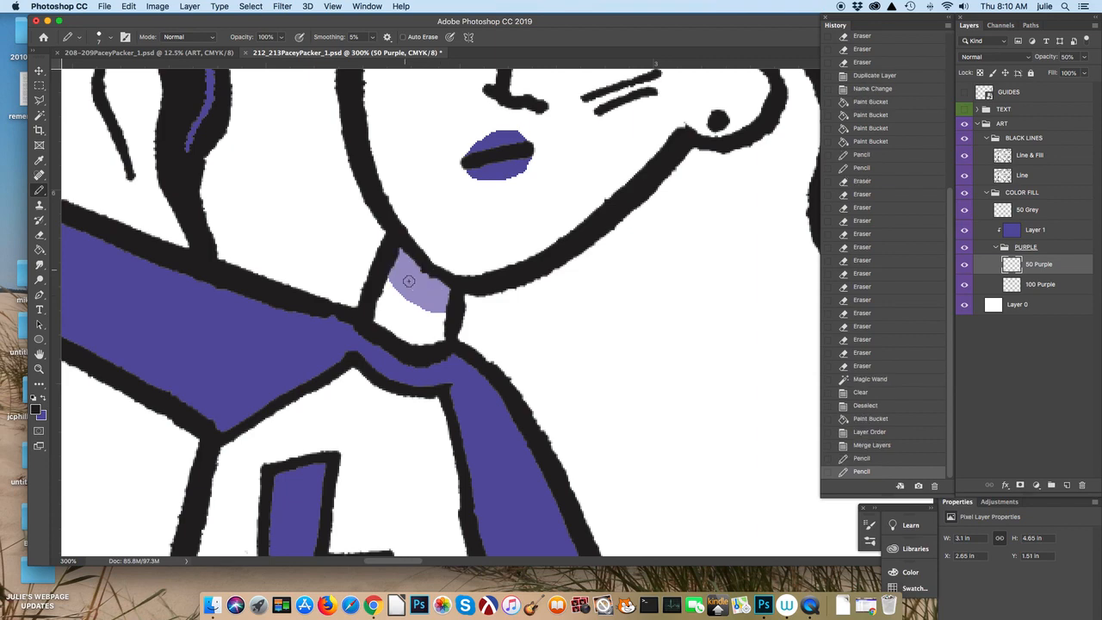
# Step: Pencil shading between the brows and eyes on both sides of the face on the 50 Purple layer
pyautogui.scroll(10, 409, 291)
pyautogui.hscroll(5, 408, 291)
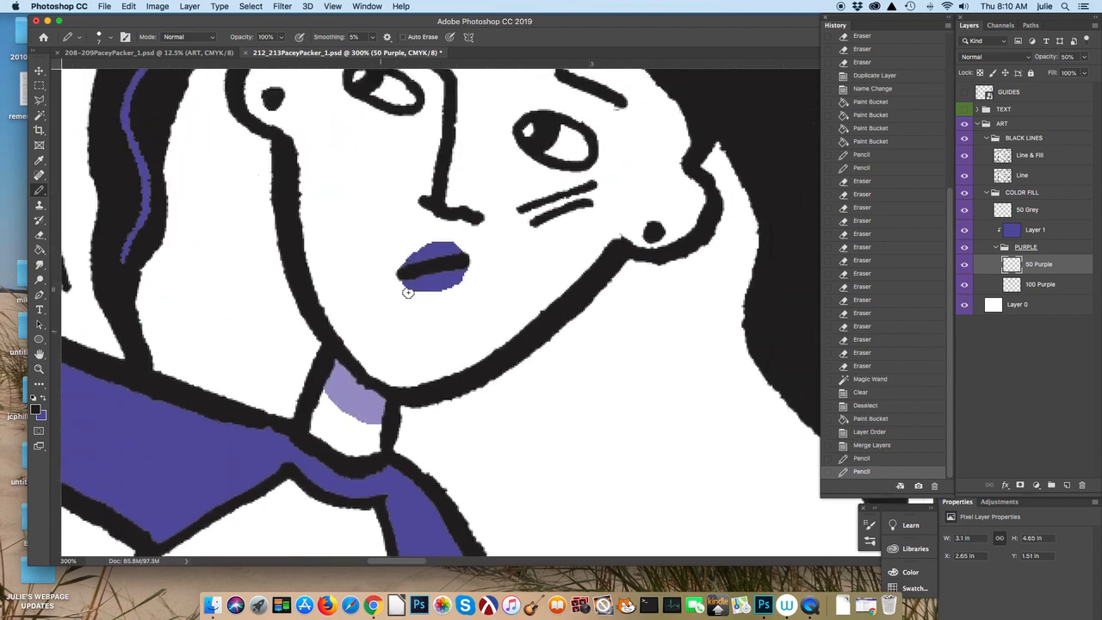
pyautogui.moveTo(284, 110)
pyautogui.mouseDown()
pyautogui.moveTo(345, 154)
pyautogui.moveTo(373, 189)
pyautogui.moveTo(376, 170)
pyautogui.moveTo(334, 126)
pyautogui.moveTo(306, 118)
pyautogui.moveTo(290, 129)
pyautogui.moveTo(371, 164)
pyautogui.moveTo(366, 145)
pyautogui.moveTo(301, 122)
pyautogui.mouseUp()
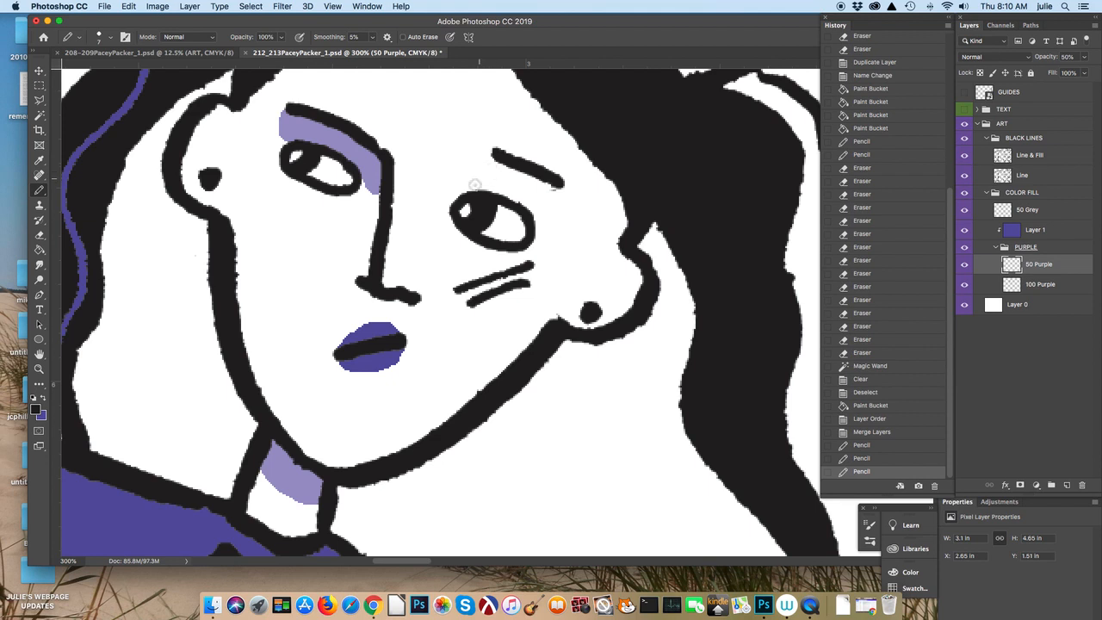
pyautogui.moveTo(470, 189)
pyautogui.mouseDown()
pyautogui.moveTo(504, 160)
pyautogui.moveTo(553, 197)
pyautogui.moveTo(533, 226)
pyautogui.moveTo(482, 173)
pyautogui.moveTo(539, 180)
pyautogui.moveTo(541, 217)
pyautogui.moveTo(495, 178)
pyautogui.moveTo(539, 201)
pyautogui.moveTo(448, 227)
pyautogui.mouseUp()
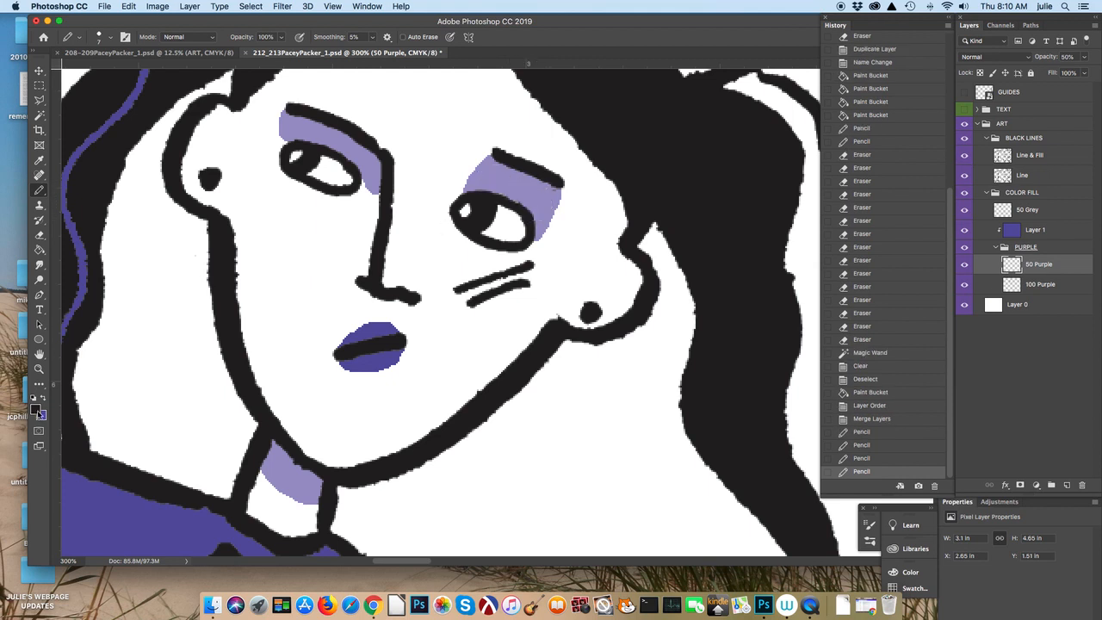
# Step: Shade beneath the nose, inside both ears and along the jawline on the 50 Purple layer
pyautogui.moveTo(359, 291); pyautogui.dragTo(421, 303)
pyautogui.moveTo(610, 272)
pyautogui.mouseDown()
pyautogui.moveTo(594, 278)
pyautogui.moveTo(602, 268)
pyautogui.mouseUp()
pyautogui.moveTo(619, 201)
pyautogui.mouseDown()
pyautogui.moveTo(456, 396)
pyautogui.moveTo(391, 438)
pyautogui.moveTo(288, 436)
pyautogui.moveTo(331, 463)
pyautogui.moveTo(368, 460)
pyautogui.moveTo(442, 414)
pyautogui.moveTo(396, 446)
pyautogui.moveTo(432, 431)
pyautogui.moveTo(592, 271)
pyautogui.moveTo(626, 224)
pyautogui.moveTo(623, 206)
pyautogui.moveTo(513, 357)
pyautogui.moveTo(443, 421)
pyautogui.moveTo(345, 459)
pyautogui.moveTo(314, 454)
pyautogui.moveTo(340, 451)
pyautogui.mouseUp()
pyautogui.moveTo(237, 146)
pyautogui.mouseDown()
pyautogui.moveTo(216, 140)
pyautogui.moveTo(238, 154)
pyautogui.mouseUp()
pyautogui.scroll(5, 256, 161)
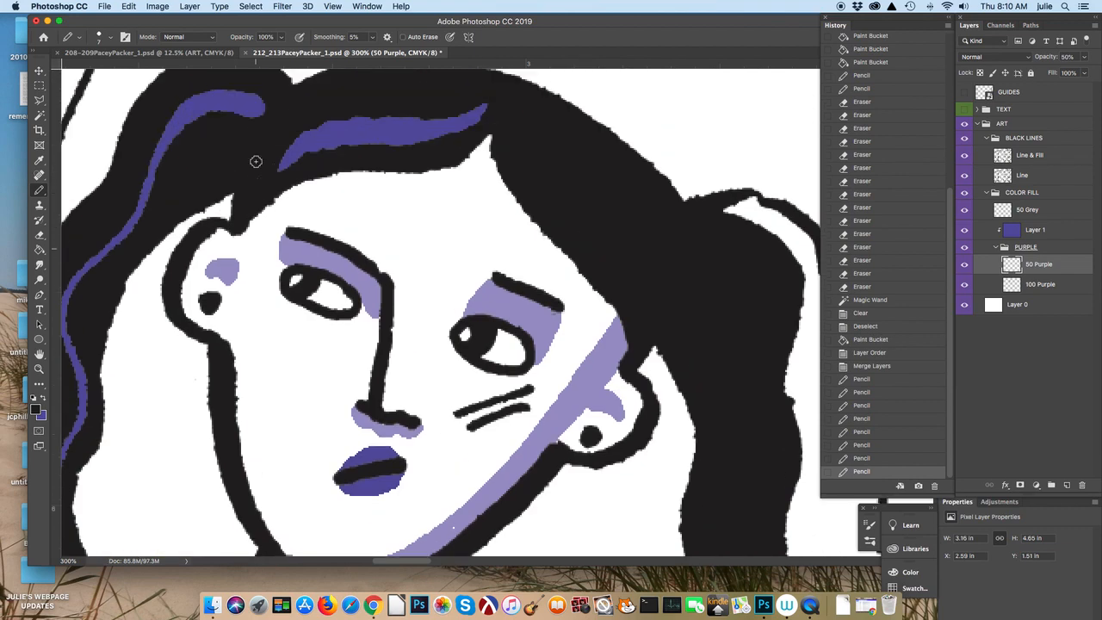
pyautogui.scroll(-4, 255, 161)
pyautogui.moveTo(569, 142)
pyautogui.mouseDown()
pyautogui.moveTo(597, 265)
pyautogui.moveTo(592, 167)
pyautogui.moveTo(602, 217)
pyautogui.moveTo(593, 180)
pyautogui.moveTo(608, 211)
pyautogui.mouseUp()
# Step: Shade the underside of the bent forearm down to the back of the hand on the 50 Purple layer
pyautogui.scroll(-10, 606, 215)
pyautogui.scroll(-10, 605, 219)
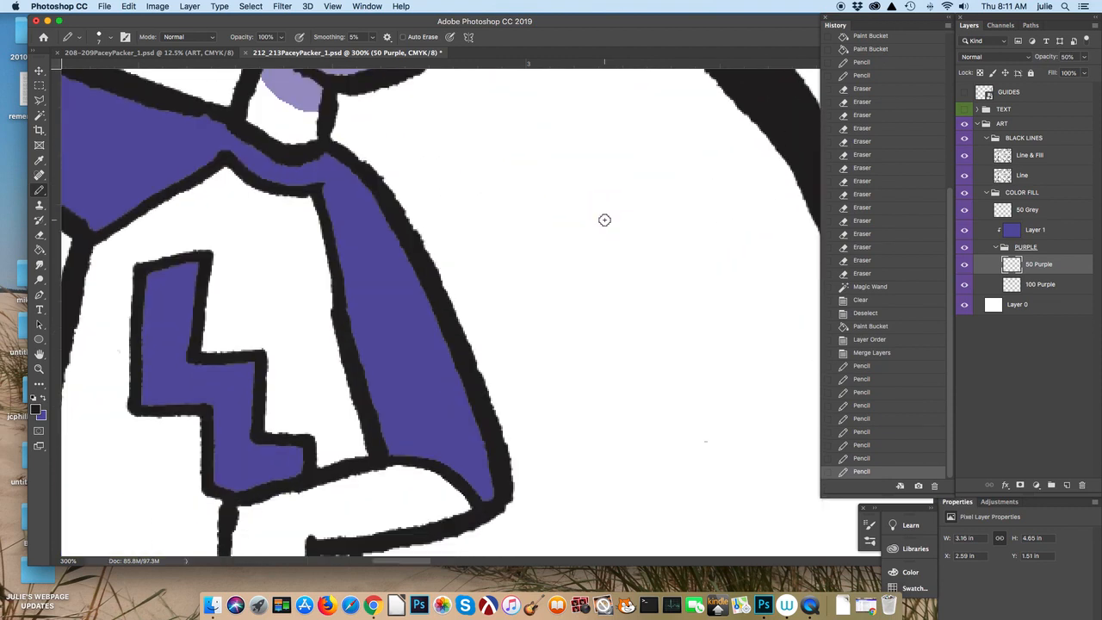
pyautogui.scroll(-1, 491, 336)
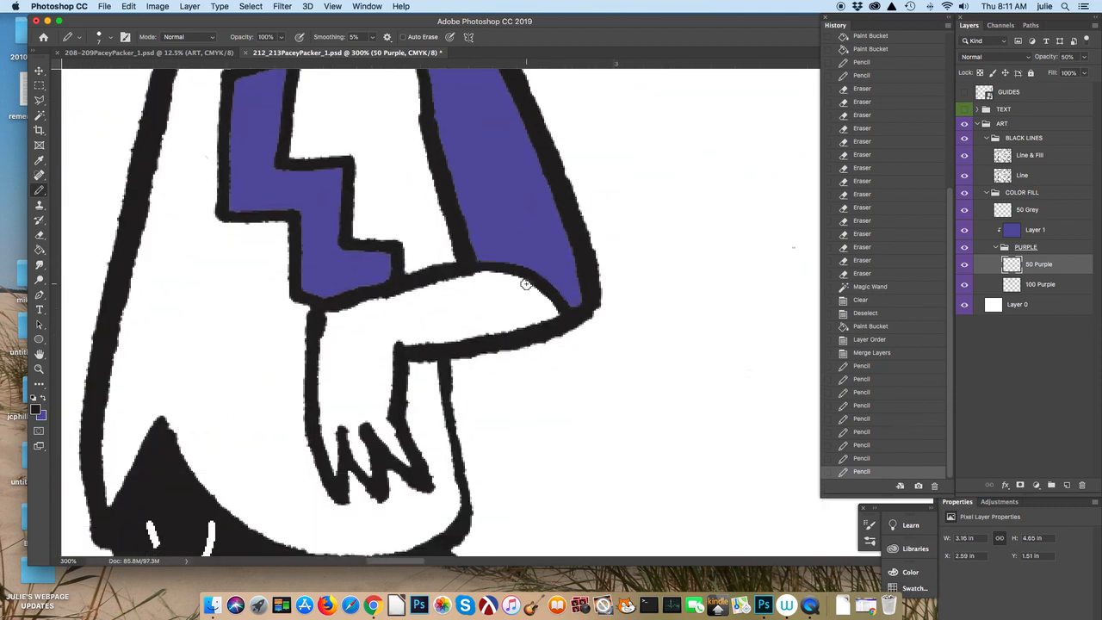
pyautogui.moveTo(529, 283)
pyautogui.mouseDown()
pyautogui.moveTo(399, 333)
pyautogui.moveTo(372, 404)
pyautogui.moveTo(388, 418)
pyautogui.moveTo(380, 406)
pyautogui.moveTo(401, 343)
pyautogui.moveTo(564, 307)
pyautogui.moveTo(533, 290)
pyautogui.moveTo(422, 334)
pyautogui.moveTo(536, 318)
pyautogui.moveTo(542, 312)
pyautogui.moveTo(501, 323)
pyautogui.moveTo(547, 303)
pyautogui.moveTo(537, 323)
pyautogui.moveTo(413, 336)
pyautogui.mouseUp()
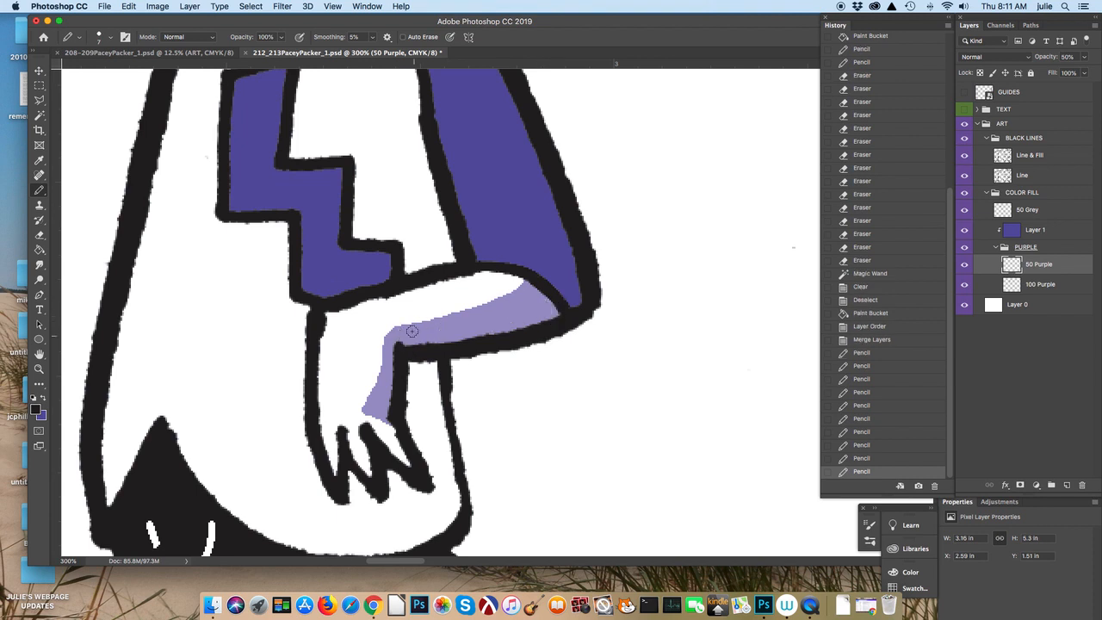
# Step: Pencil shadows on the shirt beneath the bent arm, around the fingertips and across the lower front
pyautogui.scroll(-5, 413, 332)
pyautogui.moveTo(433, 249)
pyautogui.mouseDown()
pyautogui.moveTo(411, 256)
pyautogui.moveTo(423, 258)
pyautogui.moveTo(422, 246)
pyautogui.mouseUp()
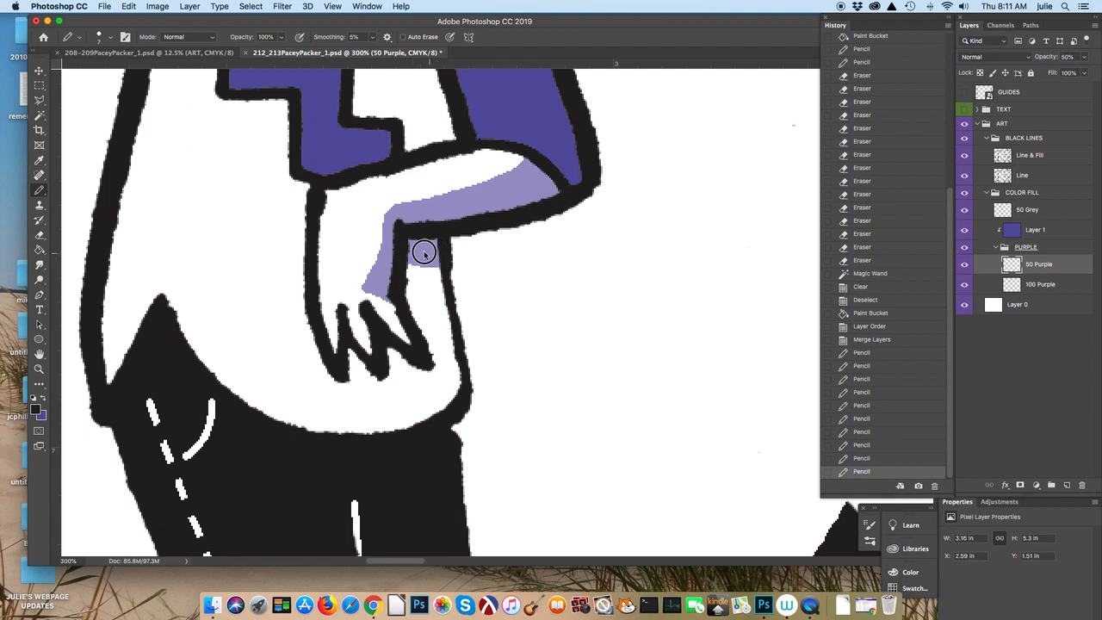
pyautogui.moveTo(427, 348)
pyautogui.mouseDown()
pyautogui.moveTo(393, 350)
pyautogui.moveTo(393, 370)
pyautogui.moveTo(356, 357)
pyautogui.moveTo(353, 378)
pyautogui.moveTo(353, 362)
pyautogui.mouseUp()
pyautogui.moveTo(404, 251)
pyautogui.mouseDown()
pyautogui.moveTo(419, 258)
pyautogui.moveTo(413, 294)
pyautogui.mouseUp()
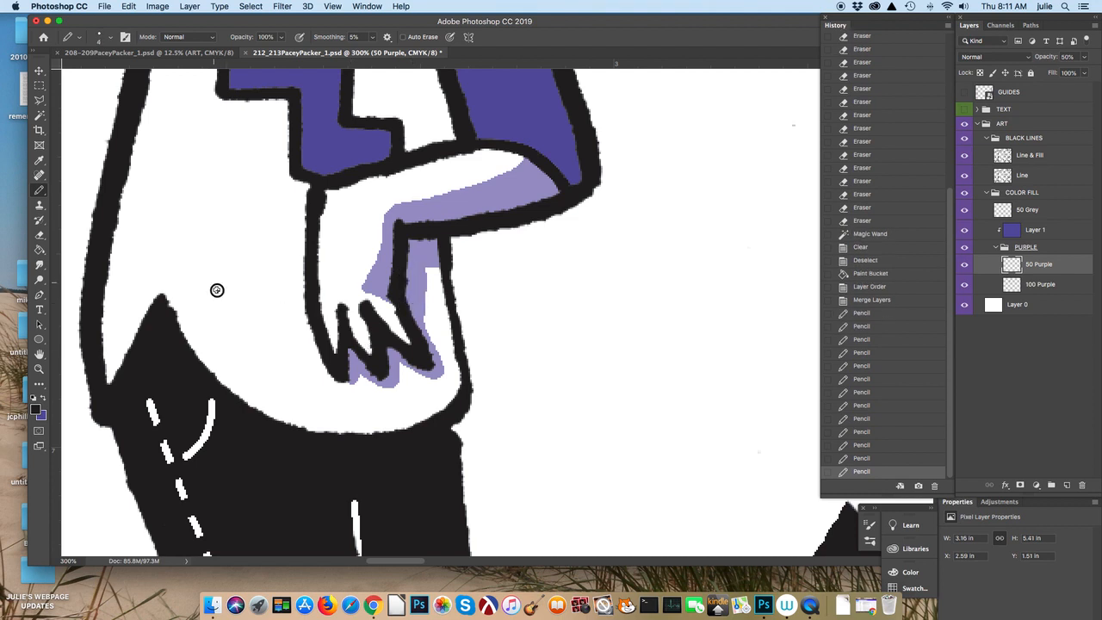
pyautogui.moveTo(209, 276)
pyautogui.mouseDown()
pyautogui.moveTo(264, 339)
pyautogui.moveTo(296, 356)
pyautogui.mouseUp()
pyautogui.moveTo(322, 364)
pyautogui.mouseDown()
pyautogui.moveTo(241, 339)
pyautogui.moveTo(222, 293)
pyautogui.moveTo(270, 352)
pyautogui.moveTo(255, 340)
pyautogui.moveTo(310, 365)
pyautogui.mouseUp()
# Step: Enlarge the pencil to 8 and shade the shirt's side below the outstretched arm on the 50 Purple layer
pyautogui.scroll(2, 198, 285)
pyautogui.scroll(10, 198, 285)
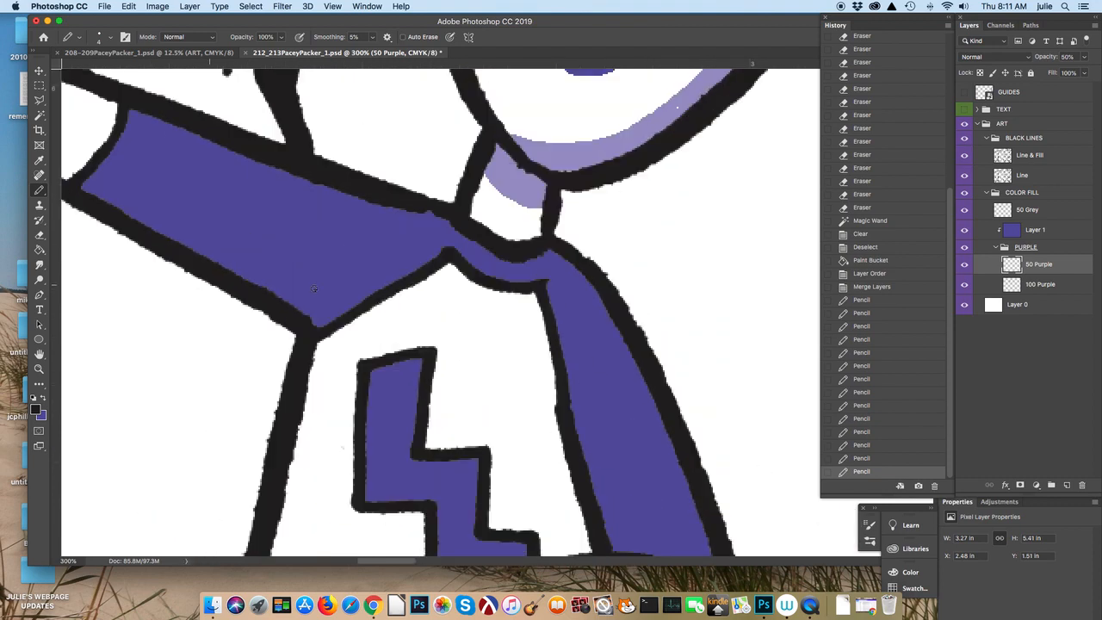
pyautogui.press(']')
pyautogui.press(']')
pyautogui.press(']')
pyautogui.press(']')
pyautogui.moveTo(361, 318)
pyautogui.mouseDown()
pyautogui.moveTo(289, 488)
pyautogui.moveTo(321, 349)
pyautogui.moveTo(345, 329)
pyautogui.moveTo(300, 440)
pyautogui.moveTo(342, 352)
pyautogui.moveTo(324, 381)
pyautogui.mouseUp()
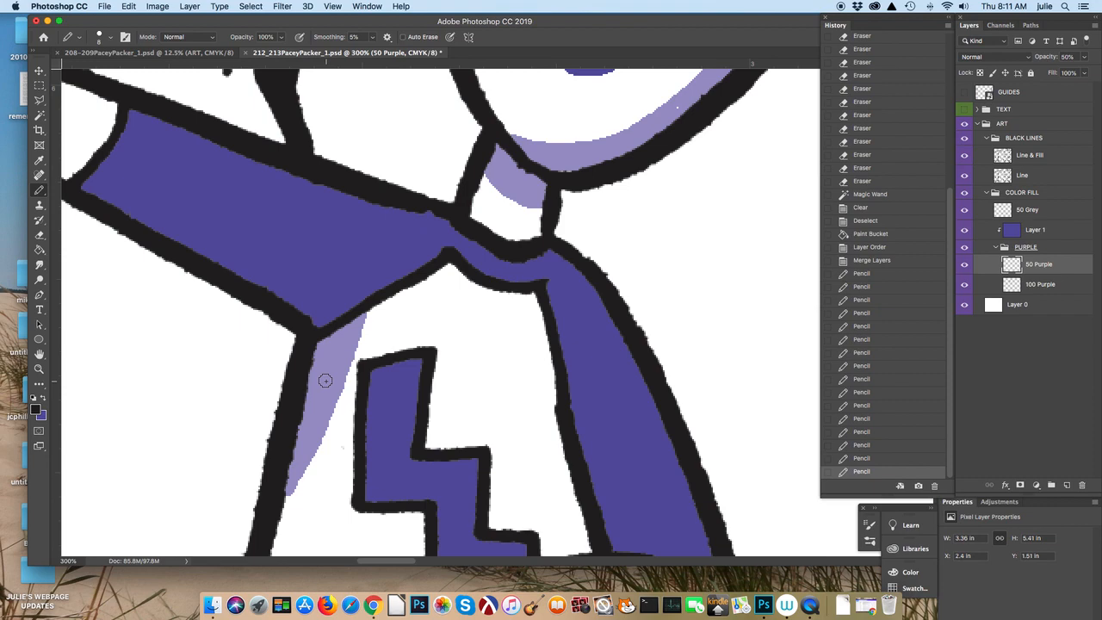
pyautogui.hscroll(-10, 325, 380)
pyautogui.scroll(4, 325, 381)
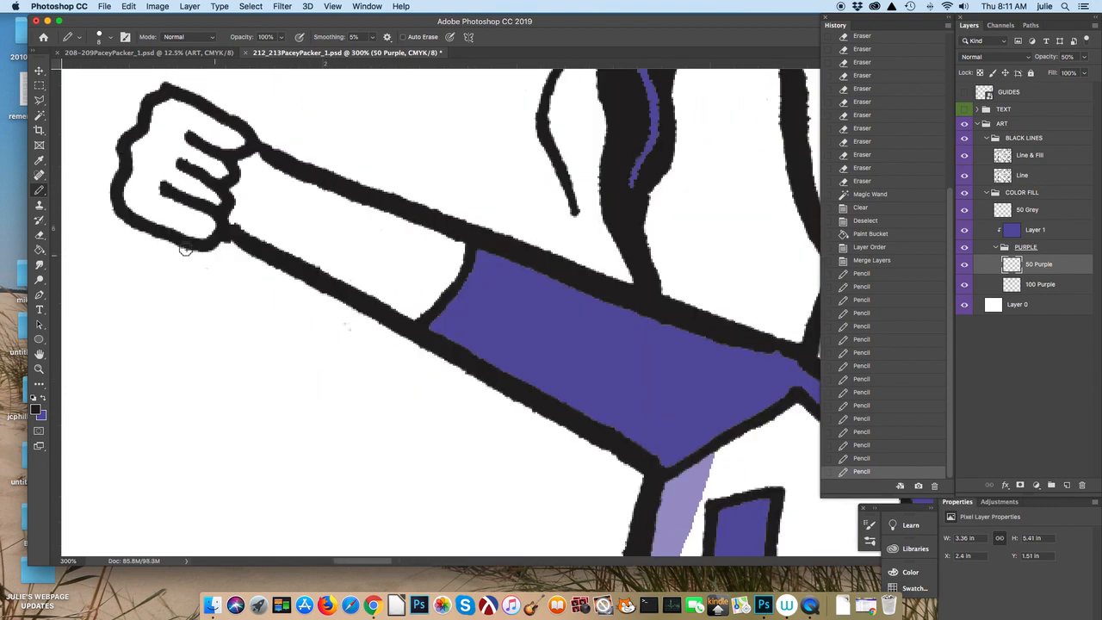
# Step: Shade the underside of the fist, its lower fingers and the lower half of the outstretched forearm on the 50 Purple layer
pyautogui.moveTo(127, 204)
pyautogui.mouseDown()
pyautogui.moveTo(184, 216)
pyautogui.moveTo(214, 197)
pyautogui.moveTo(216, 180)
pyautogui.moveTo(203, 229)
pyautogui.moveTo(181, 231)
pyautogui.moveTo(215, 219)
pyautogui.mouseUp()
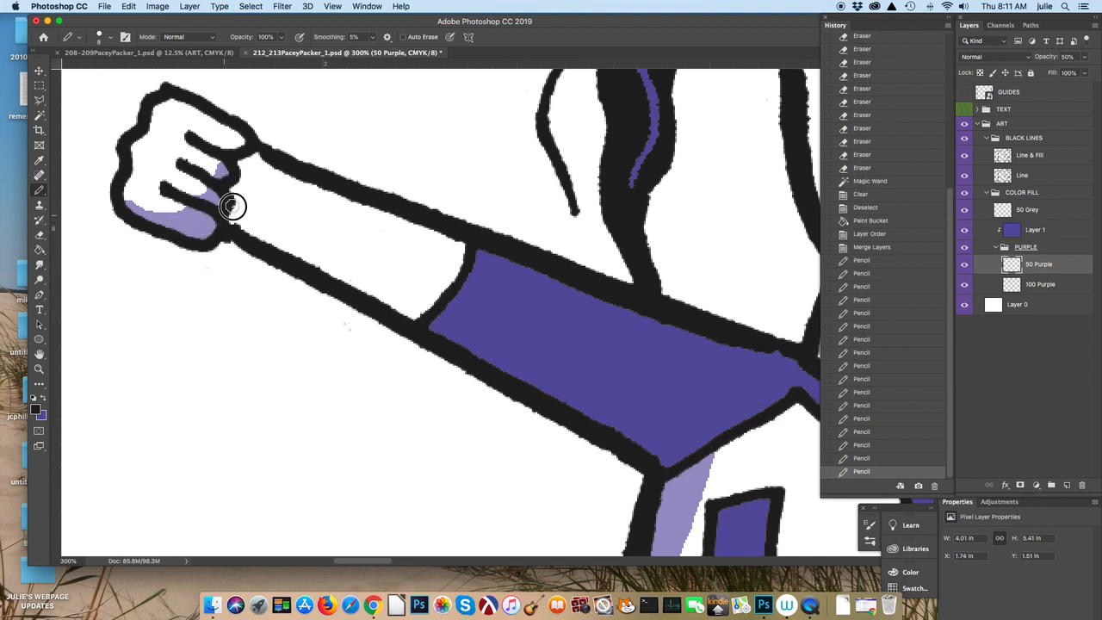
pyautogui.click(233, 205)
pyautogui.keyDown('shift'); pyautogui.click(432, 303); pyautogui.keyUp('shift')
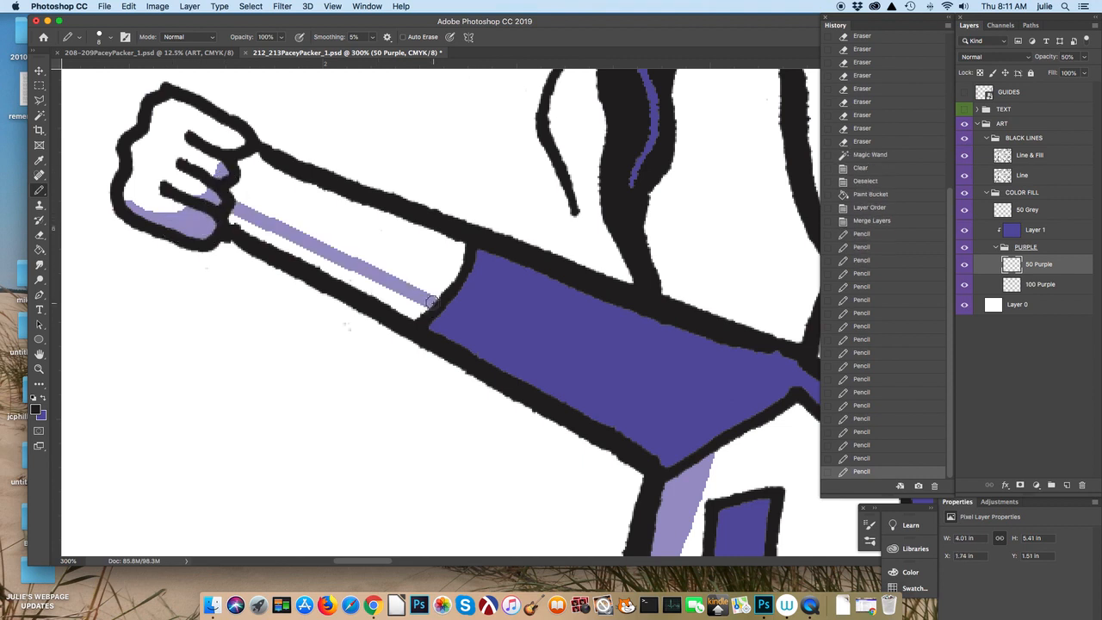
pyautogui.moveTo(431, 302); pyautogui.dragTo(411, 313)
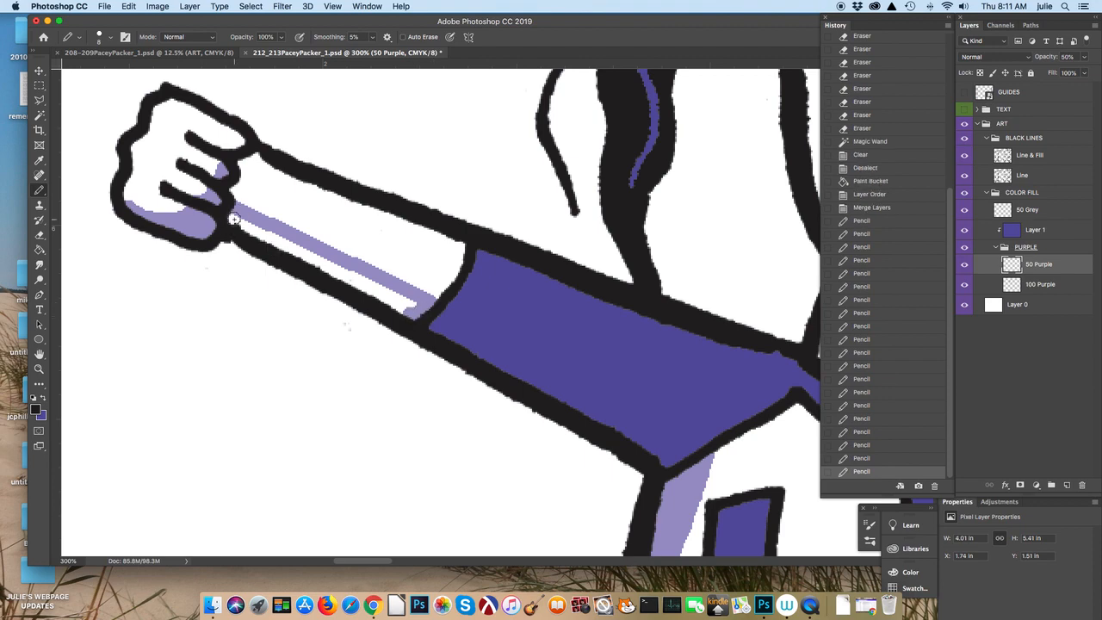
pyautogui.keyDown('shift'); pyautogui.click(238, 218); pyautogui.keyUp('shift')
pyautogui.moveTo(239, 218); pyautogui.dragTo(421, 303)
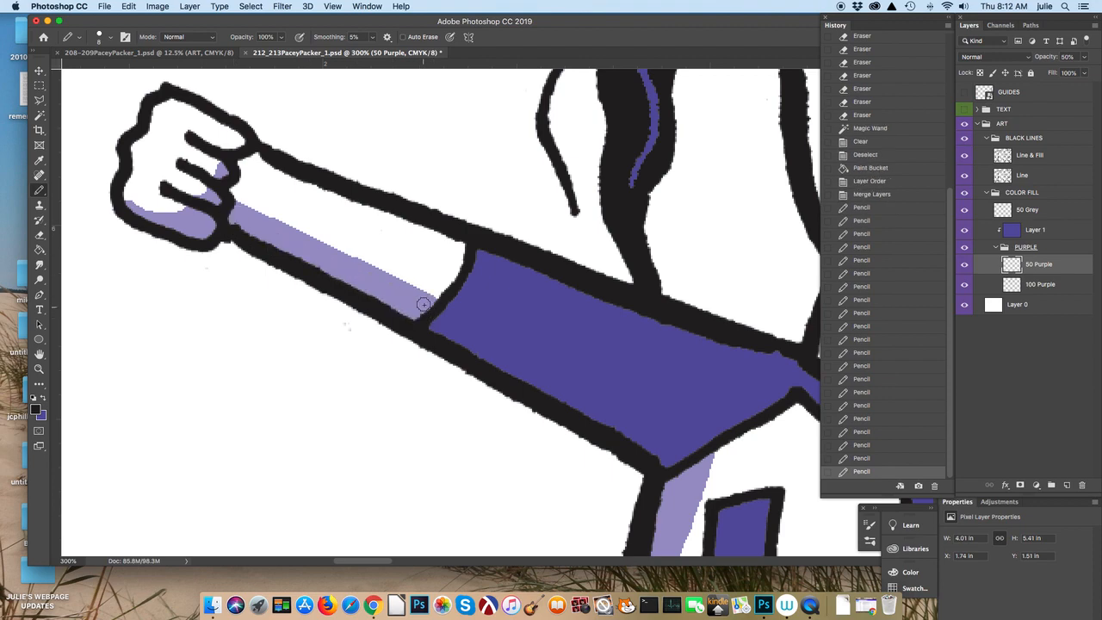
# Step: Pencil shadows across both shins beneath the trouser cuffs and down the inner edge of the rear leg on the 50 Purple layer
pyautogui.scroll(-10, 421, 304)
pyautogui.scroll(-15, 423, 305)
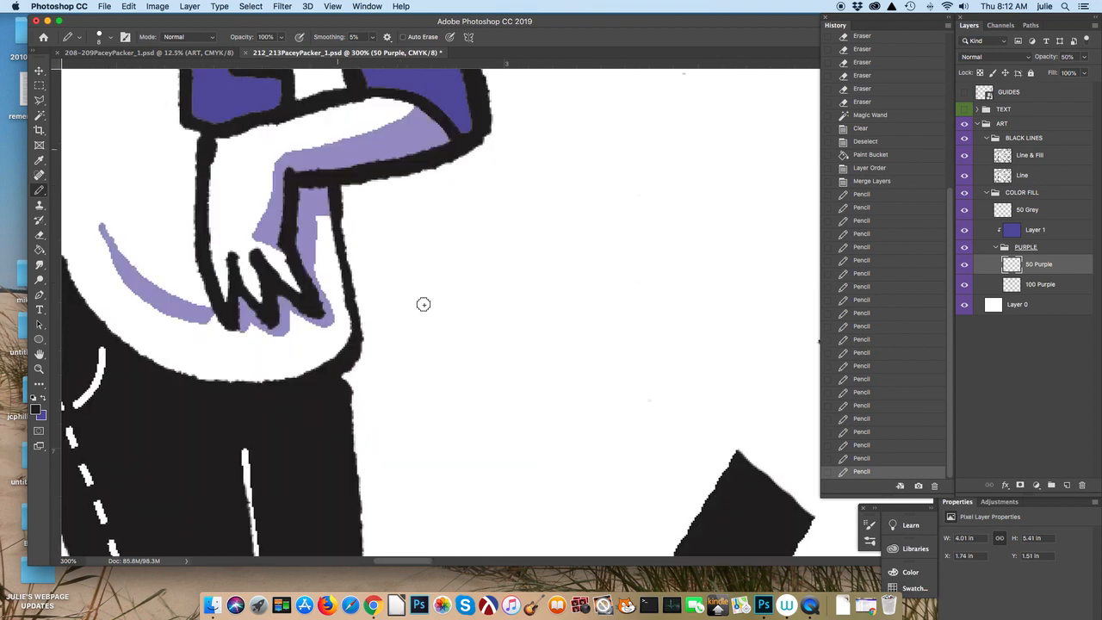
pyautogui.scroll(10, 351, 197)
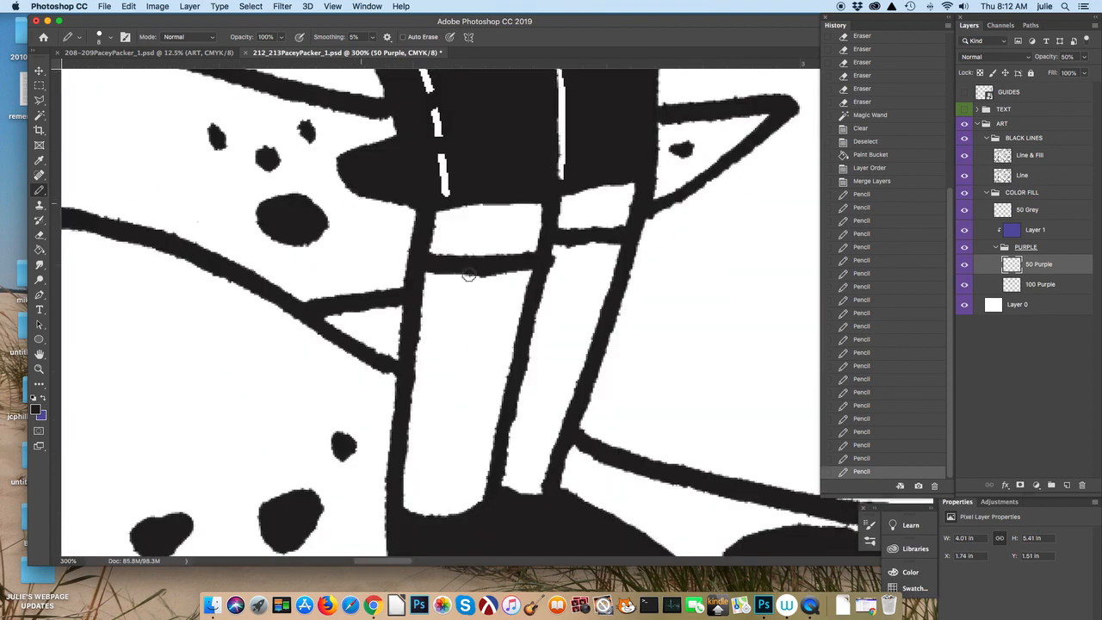
pyautogui.moveTo(423, 282)
pyautogui.mouseDown()
pyautogui.moveTo(520, 297)
pyautogui.moveTo(523, 275)
pyautogui.moveTo(438, 277)
pyautogui.moveTo(523, 293)
pyautogui.moveTo(494, 287)
pyautogui.moveTo(613, 261)
pyautogui.moveTo(594, 248)
pyautogui.moveTo(557, 252)
pyautogui.moveTo(606, 256)
pyautogui.moveTo(545, 269)
pyautogui.mouseUp()
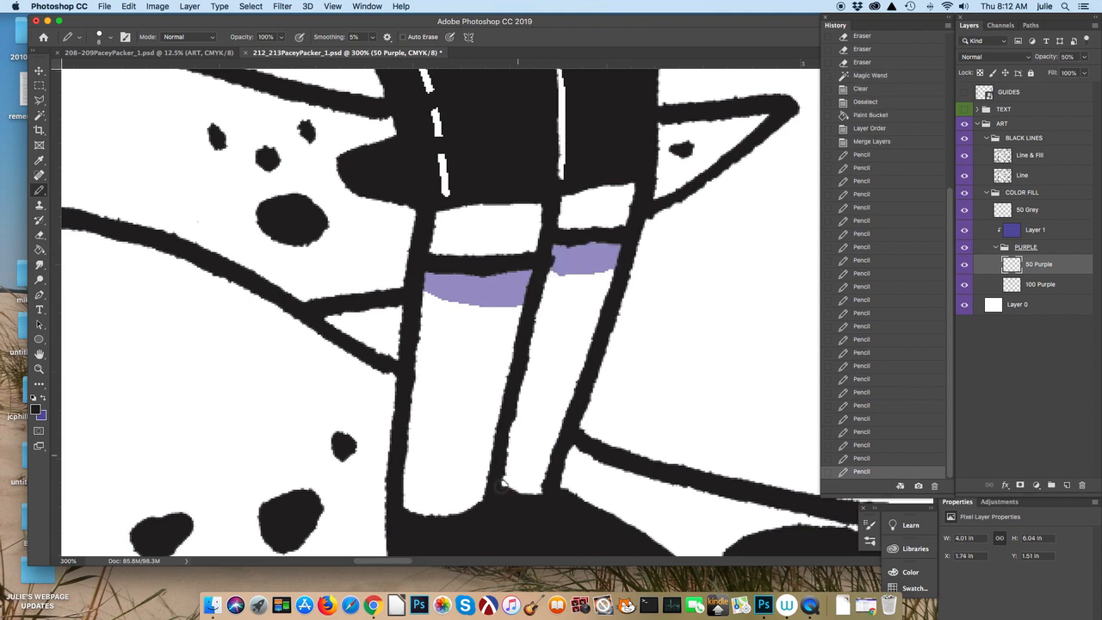
pyautogui.moveTo(504, 487); pyautogui.dragTo(550, 277)
pyautogui.moveTo(536, 348); pyautogui.dragTo(552, 270)
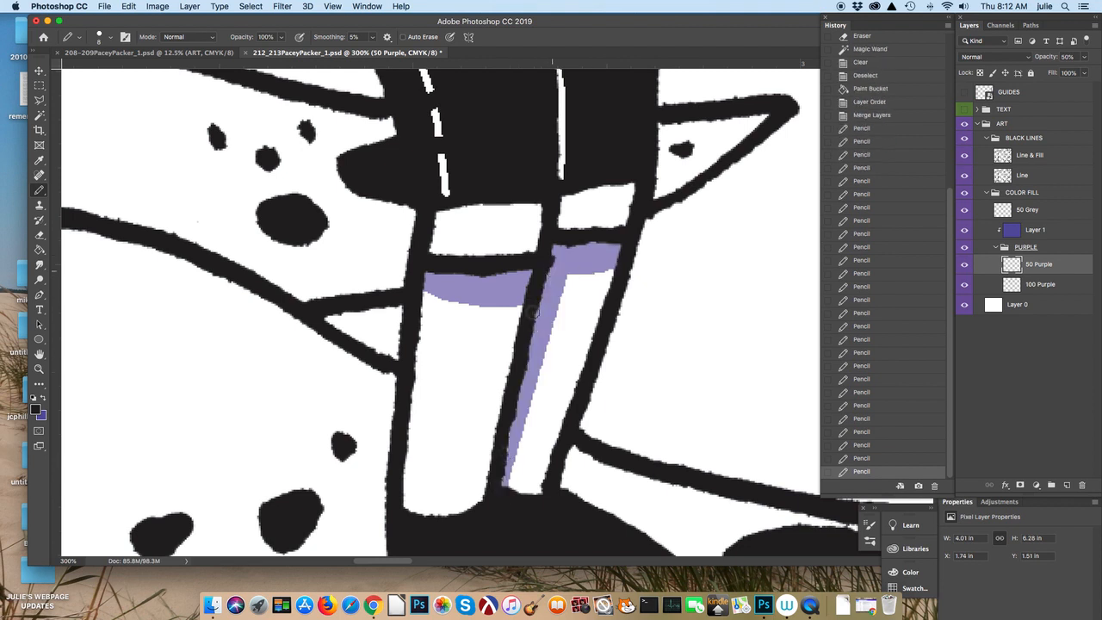
# Step: Outline a shadow strip along the underside of the outstretched purple sleeve with straight pencil strokes on the 50 Grey layer
pyautogui.scroll(5, 526, 321)
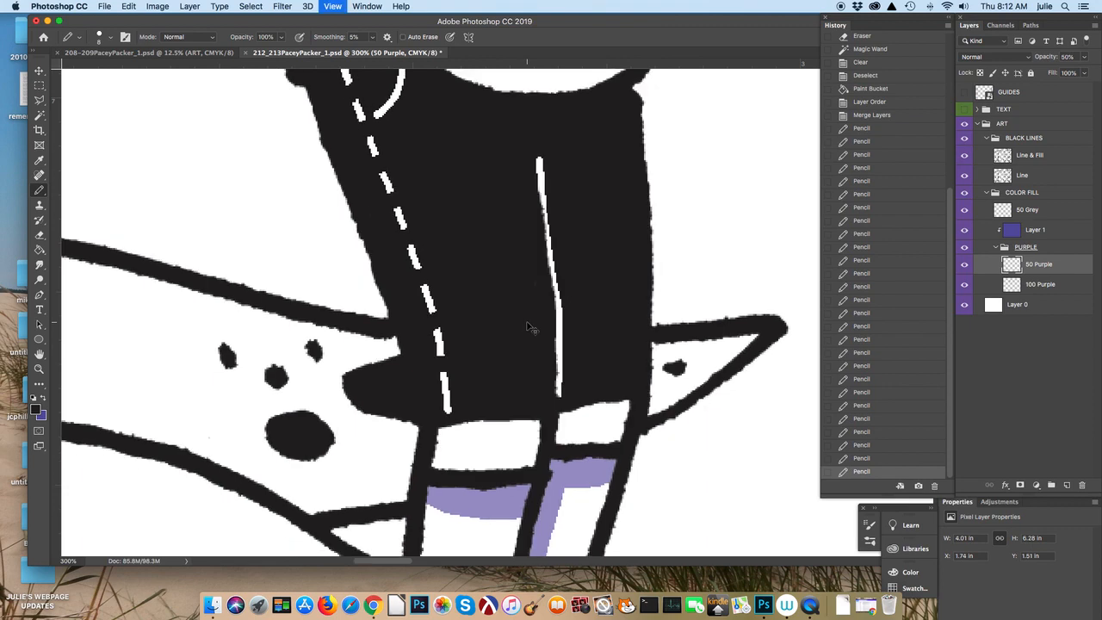
pyautogui.scroll(-5, 526, 321)
pyautogui.scroll(3, 526, 321)
pyautogui.scroll(2, 526, 322)
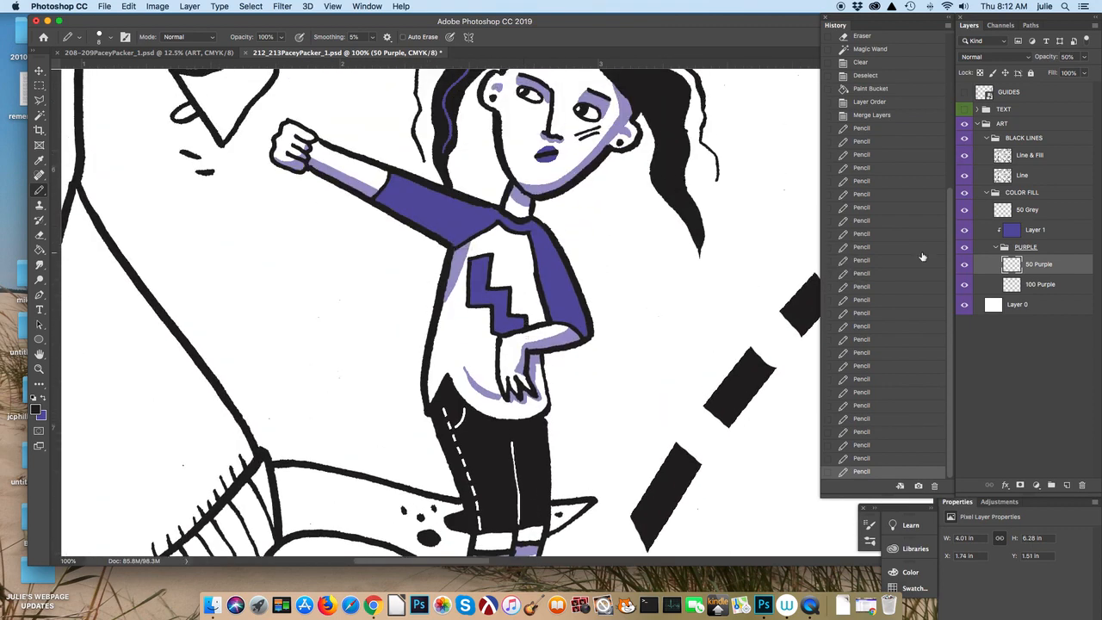
pyautogui.click(1047, 213)
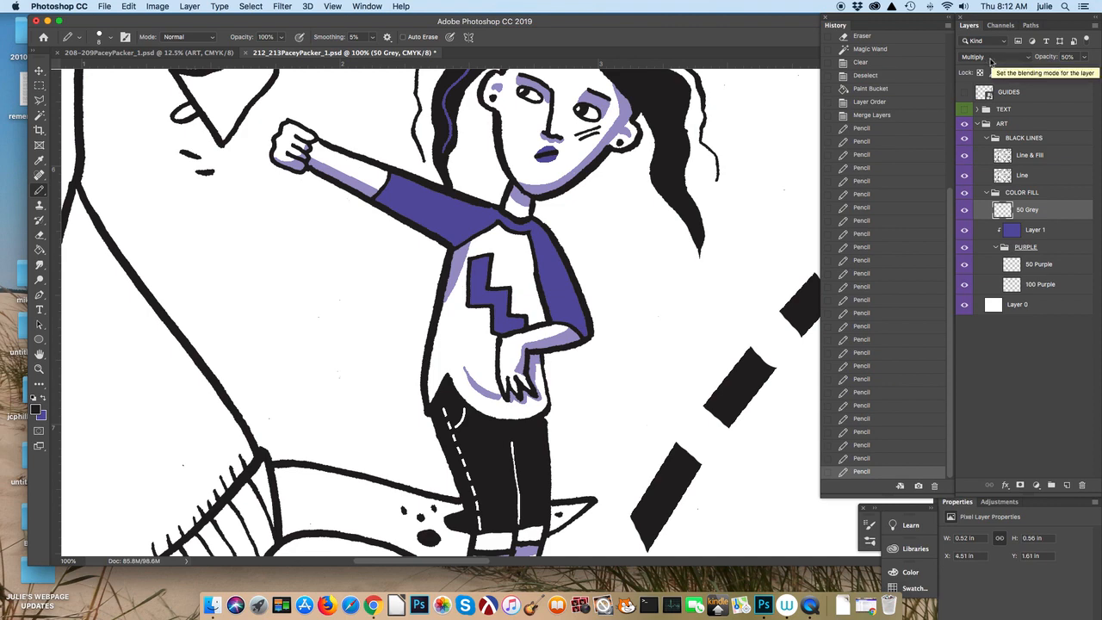
pyautogui.press('super+plus')
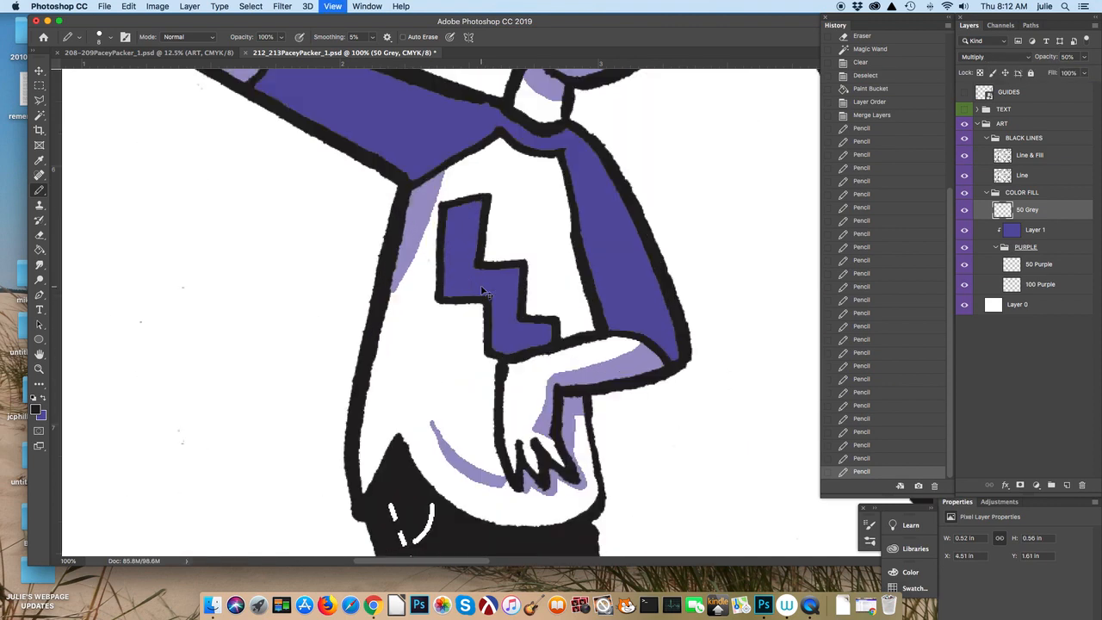
pyautogui.scroll(3, 480, 287)
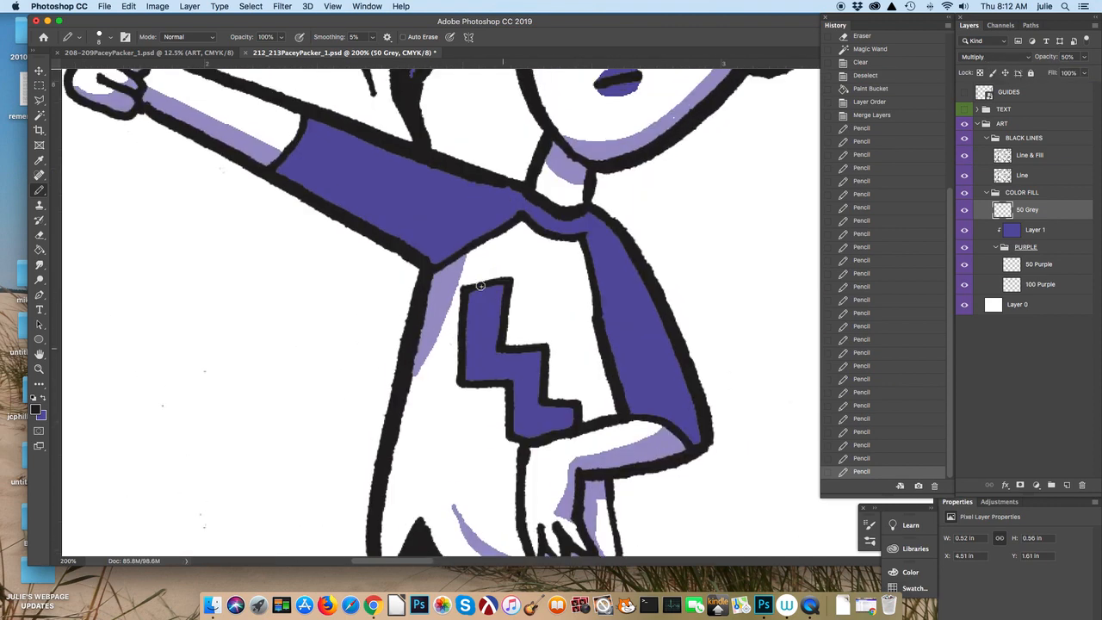
pyautogui.click(286, 159)
pyautogui.keyDown('shift'); pyautogui.click(461, 247); pyautogui.keyUp('shift')
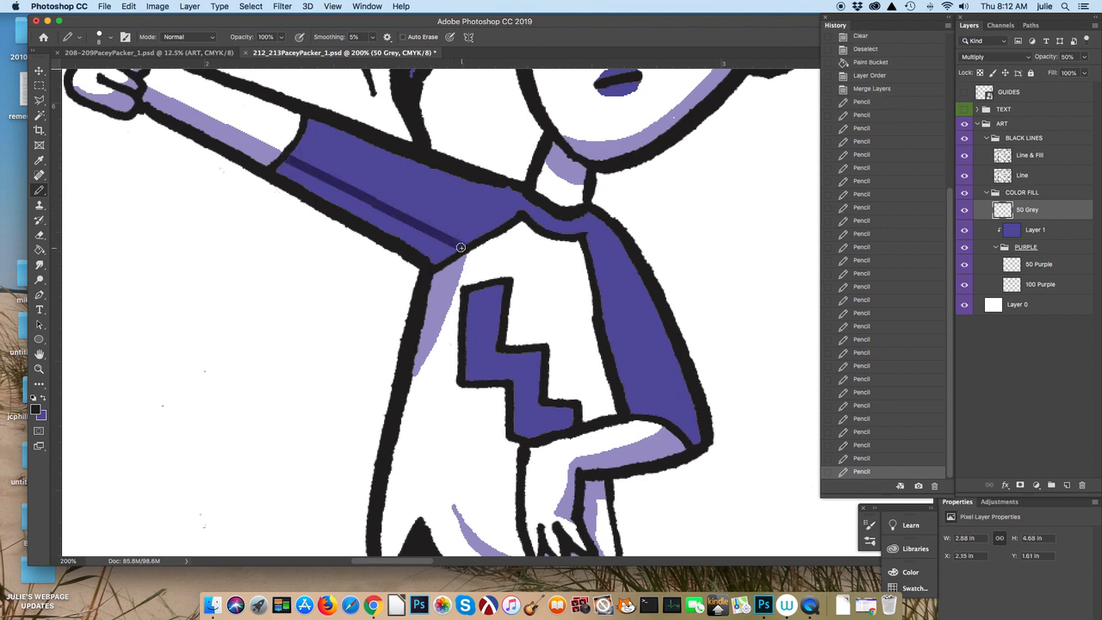
pyautogui.keyDown('shift'); pyautogui.click(273, 173); pyautogui.keyUp('shift')
pyautogui.keyDown('shift'); pyautogui.click(273, 173); pyautogui.keyUp('shift')
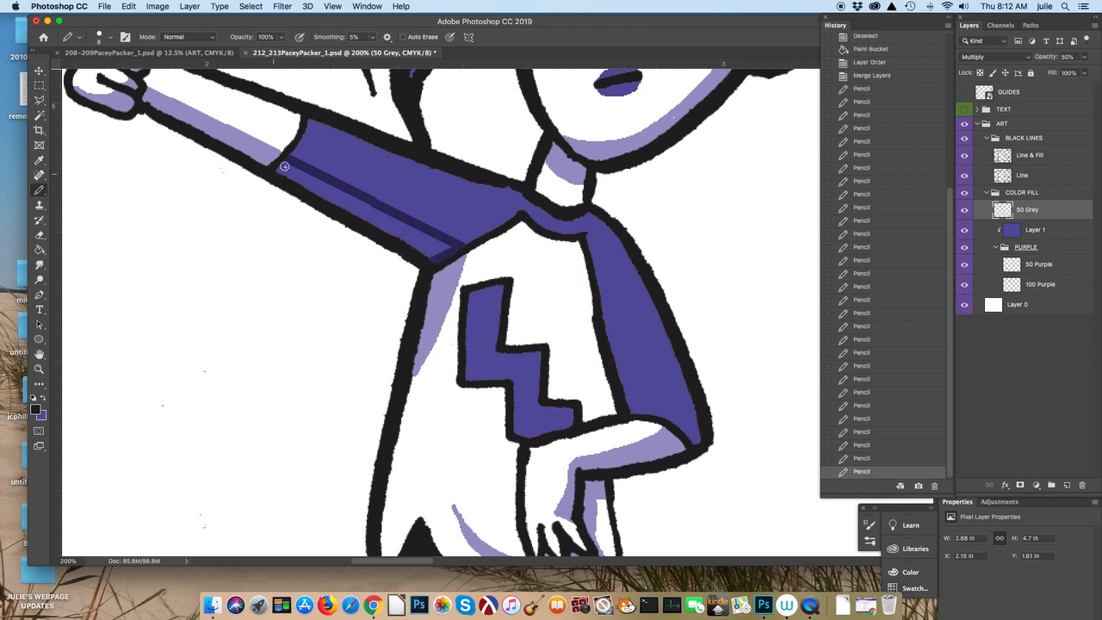
pyautogui.keyDown('shift'); pyautogui.click(291, 162); pyautogui.keyUp('shift')
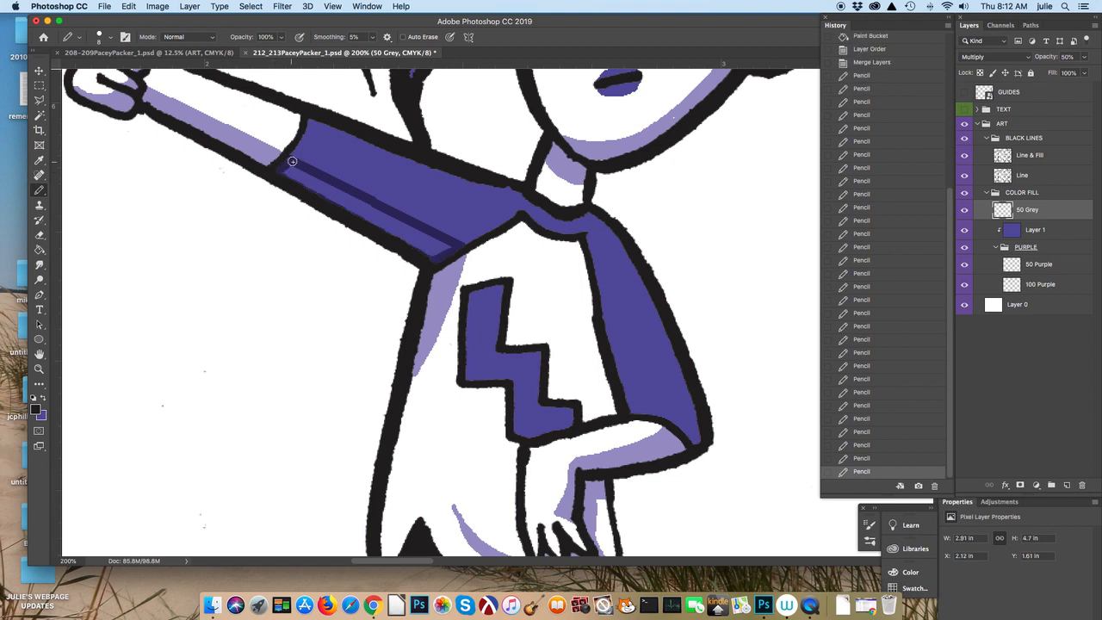
# Step: Fill the outlined shadow strip on the outstretched sleeve using the Paint Bucket limited to contiguous pixels
pyautogui.click(39, 249)
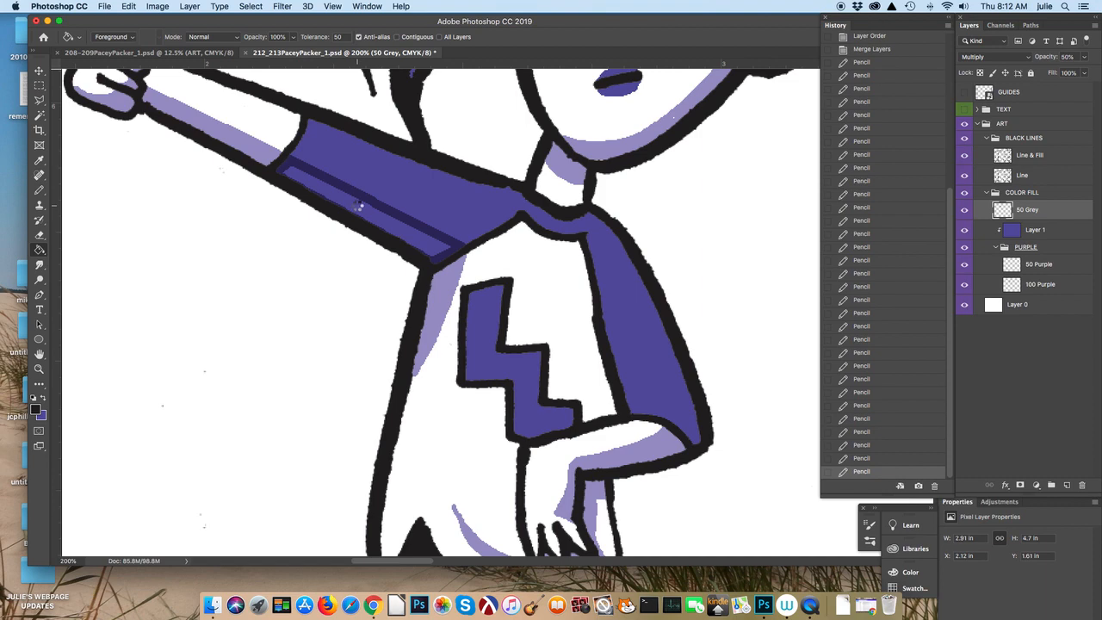
pyautogui.click(358, 207)
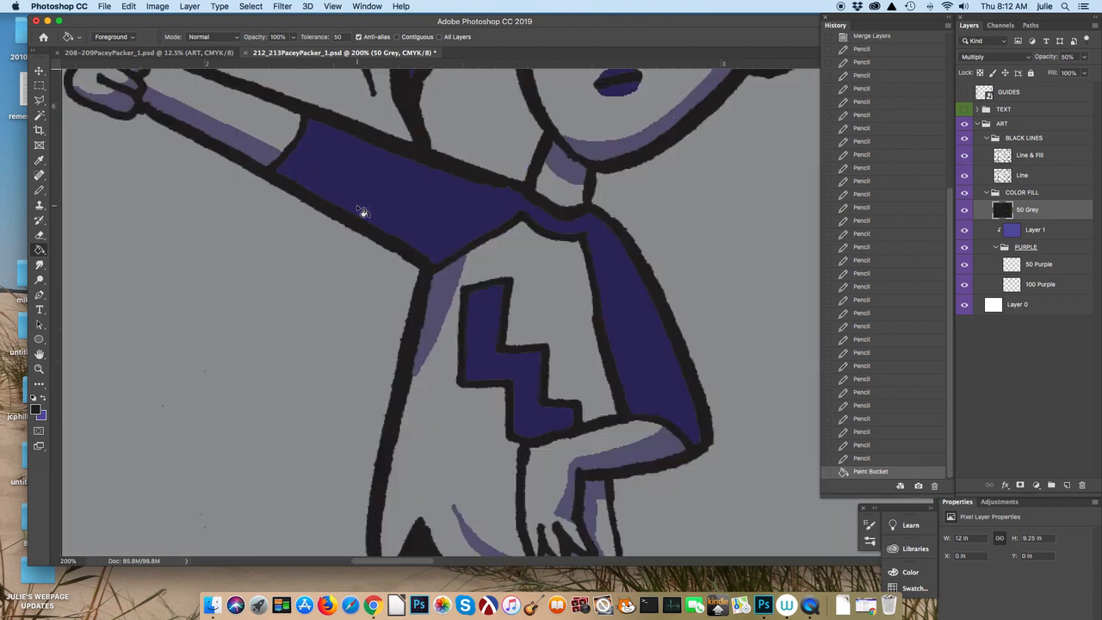
pyautogui.press('super+z')
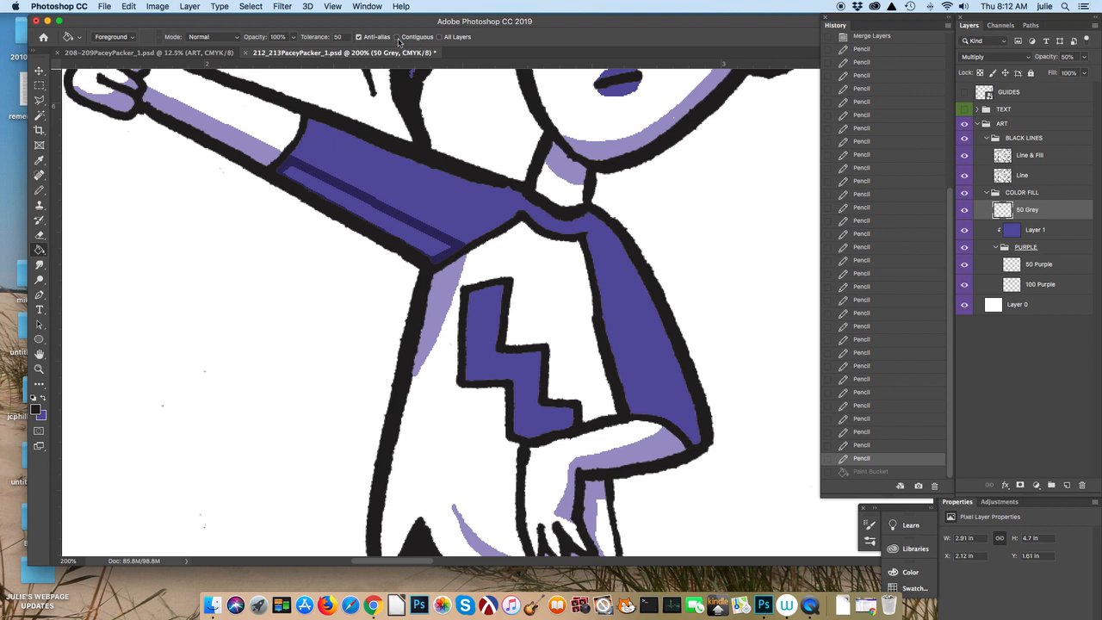
pyautogui.click(403, 237)
# Step: Pencil a dark shadow along the inner edge of the bent arm's sleeve on the 50 Grey layer
pyautogui.scroll(-2, 402, 239)
pyautogui.hscroll(3, 402, 239)
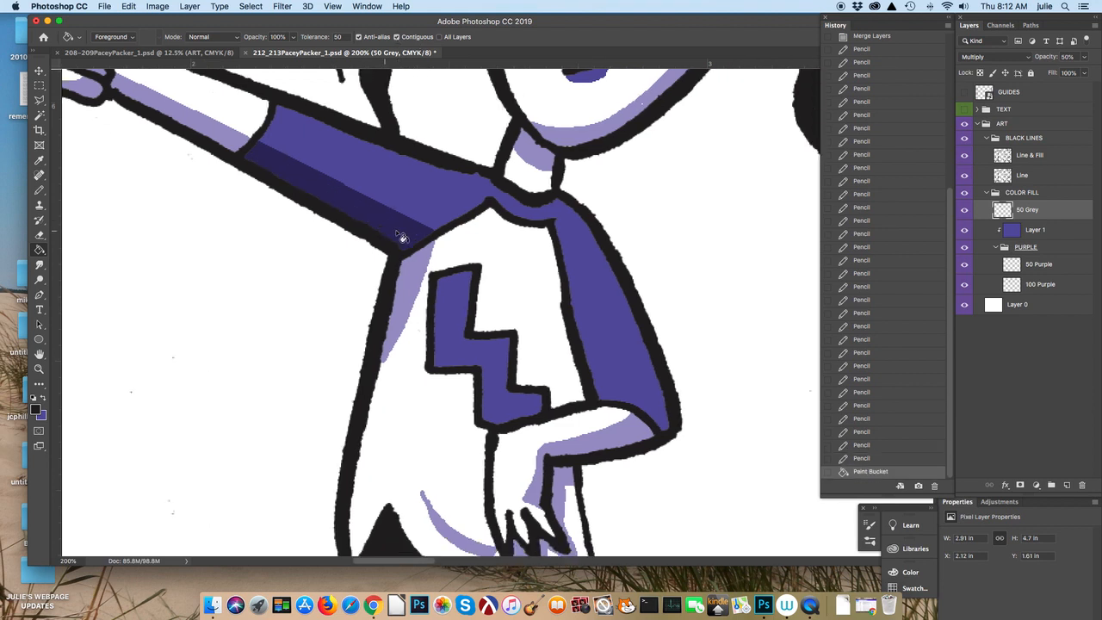
pyautogui.click(39, 189)
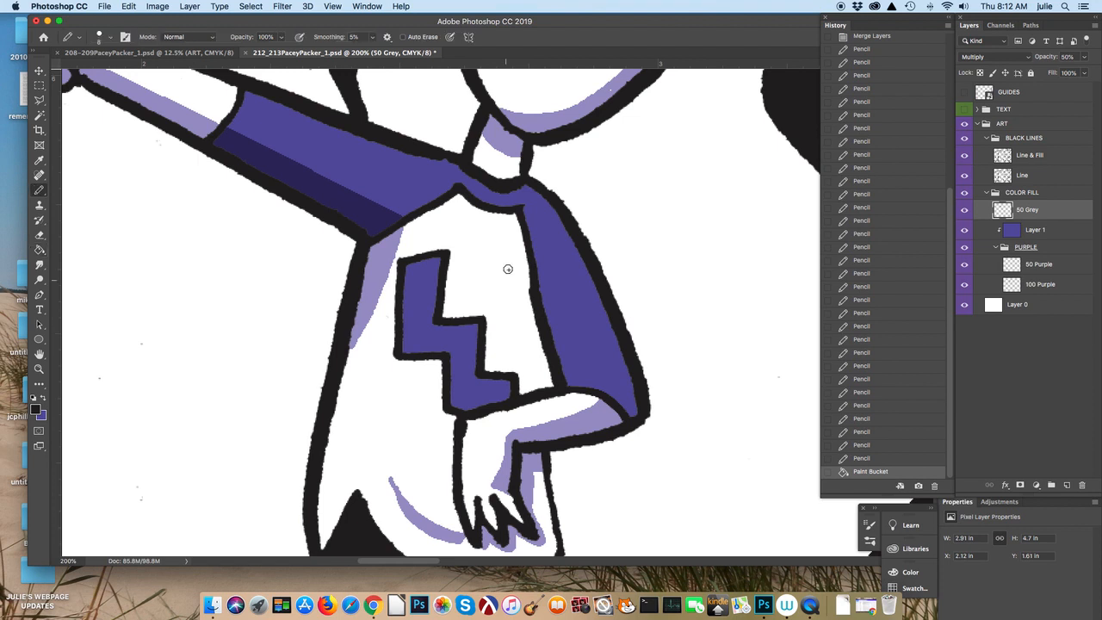
pyautogui.moveTo(541, 294)
pyautogui.mouseDown()
pyautogui.moveTo(596, 390)
pyautogui.moveTo(568, 387)
pyautogui.moveTo(546, 301)
pyautogui.moveTo(577, 379)
pyautogui.moveTo(562, 334)
pyautogui.moveTo(581, 368)
pyautogui.mouseUp()
# Step: Enlarge the pencil to 30 and colour both trouser cuffs grey on the 50 Grey layer
pyautogui.scroll(5, 582, 367)
pyautogui.scroll(-8, 581, 368)
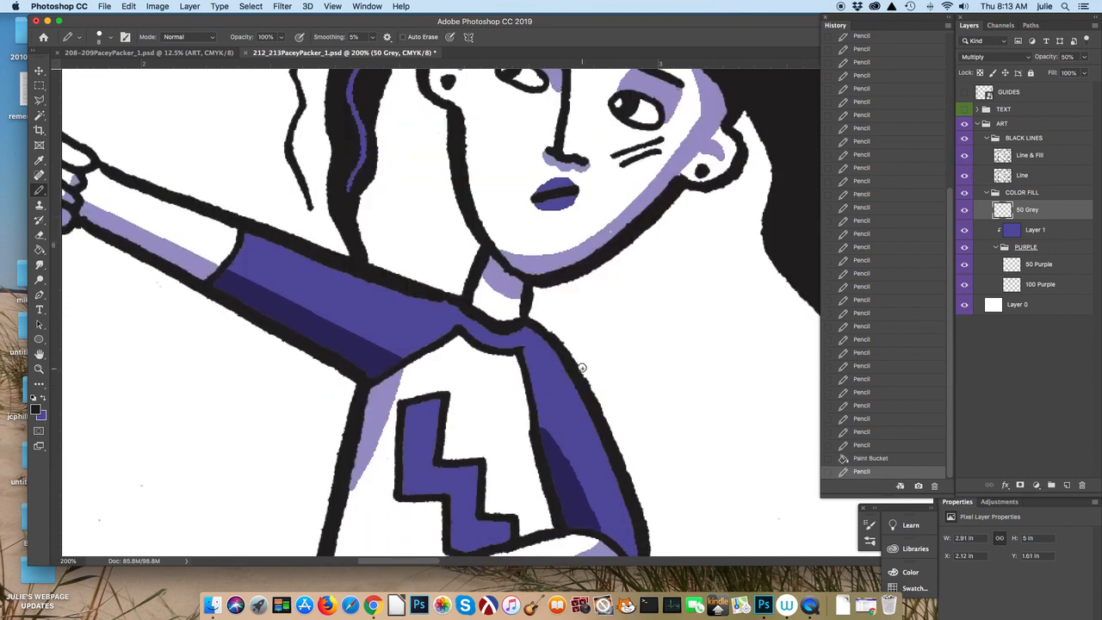
pyautogui.scroll(-8, 581, 367)
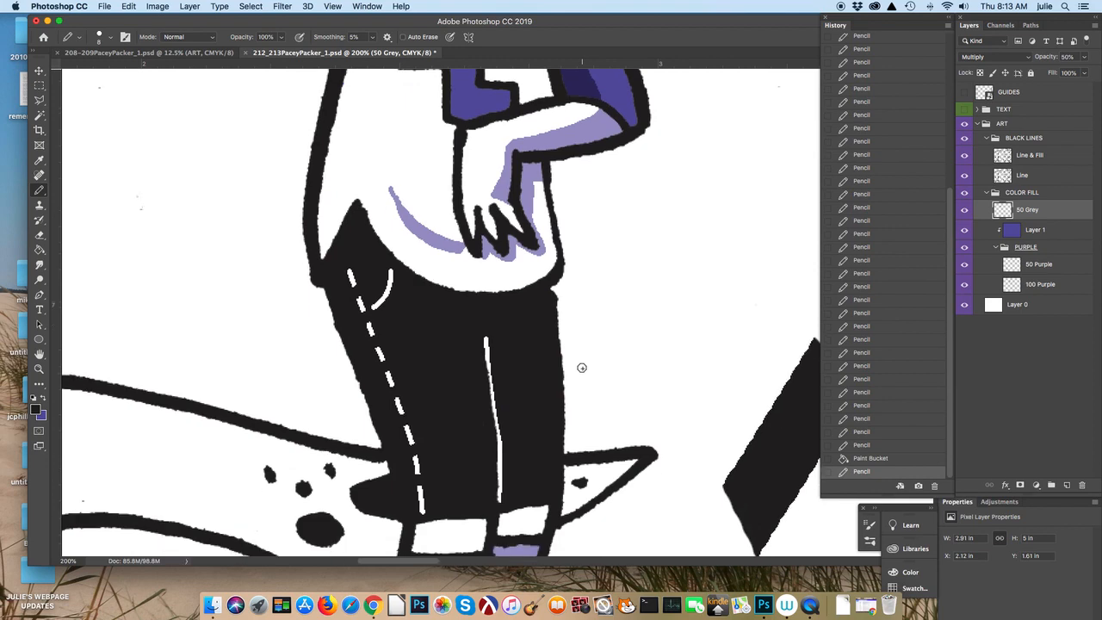
pyautogui.scroll(-3, 581, 368)
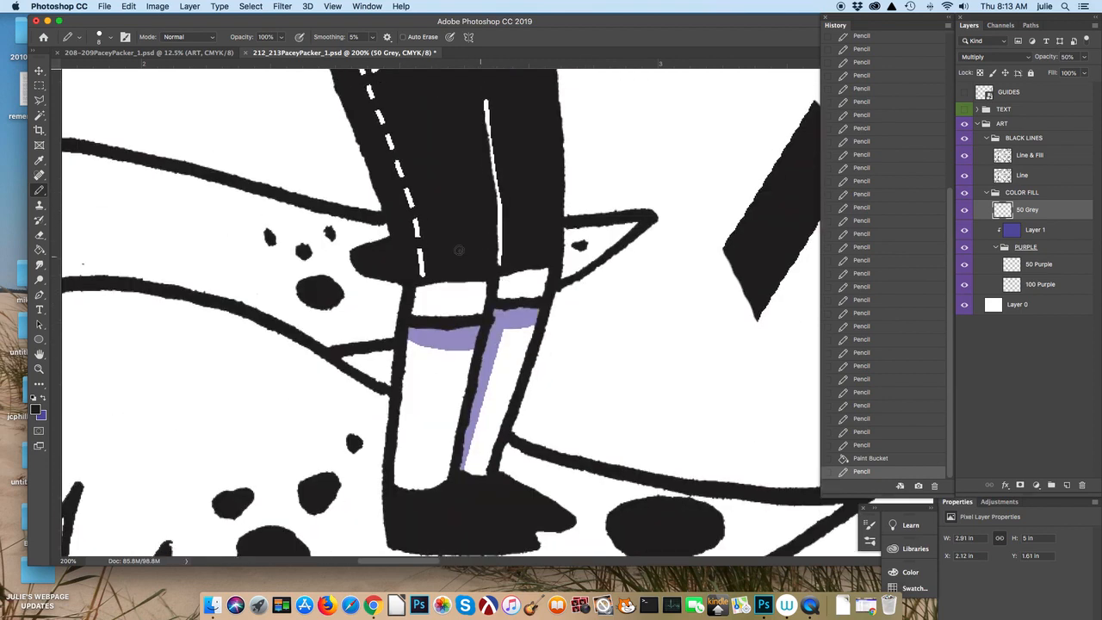
pyautogui.press(']')
pyautogui.press(']')
pyautogui.press(']')
pyautogui.press(']')
pyautogui.press(']')
pyautogui.moveTo(423, 295)
pyautogui.mouseDown()
pyautogui.moveTo(483, 294)
pyautogui.moveTo(464, 303)
pyautogui.moveTo(421, 303)
pyautogui.moveTo(526, 285)
pyautogui.mouseUp()
# Step: Outline an oval ground shadow around the girl's feet with a smaller pencil on the 50 Purple layer and fill it solid
pyautogui.scroll(-5, 526, 285)
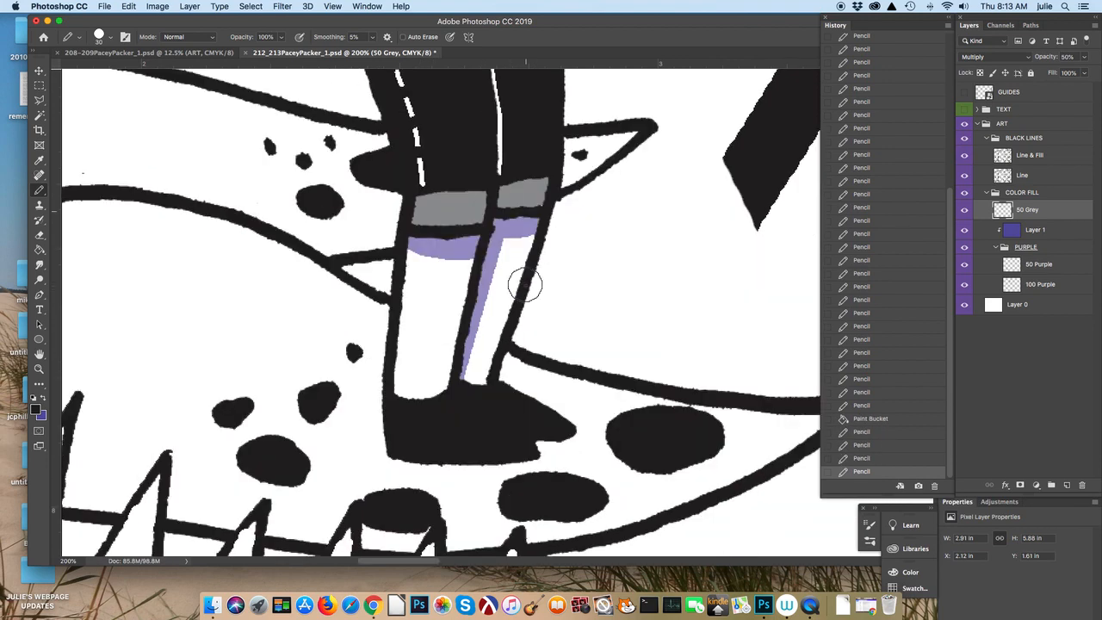
pyautogui.press('super+minus')
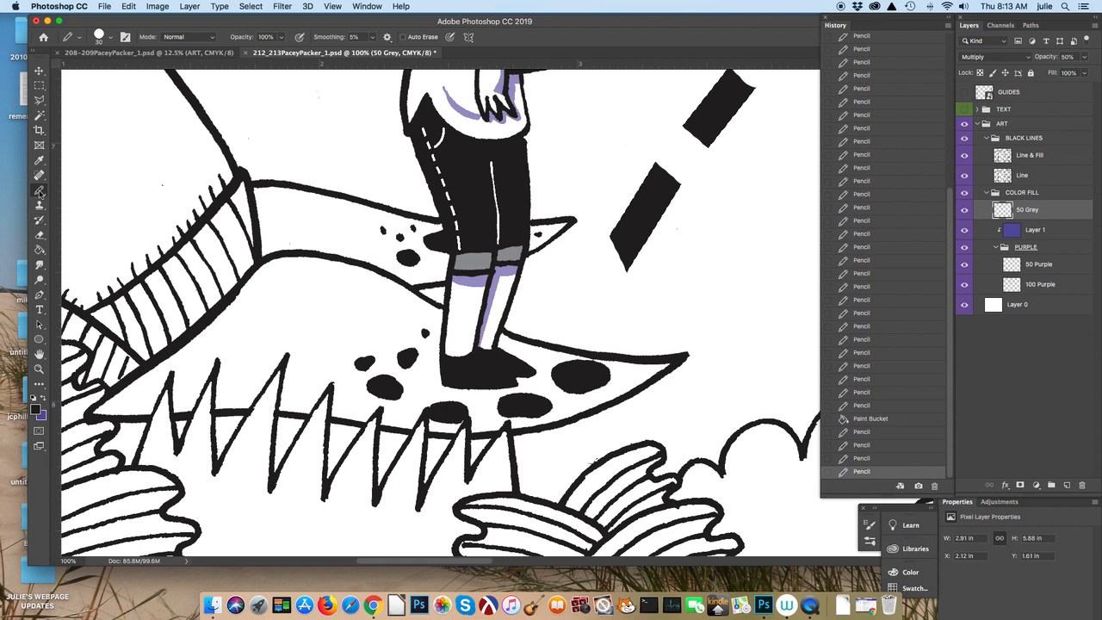
pyautogui.click(1027, 267)
pyautogui.press('[')
pyautogui.press('[')
pyautogui.press('[')
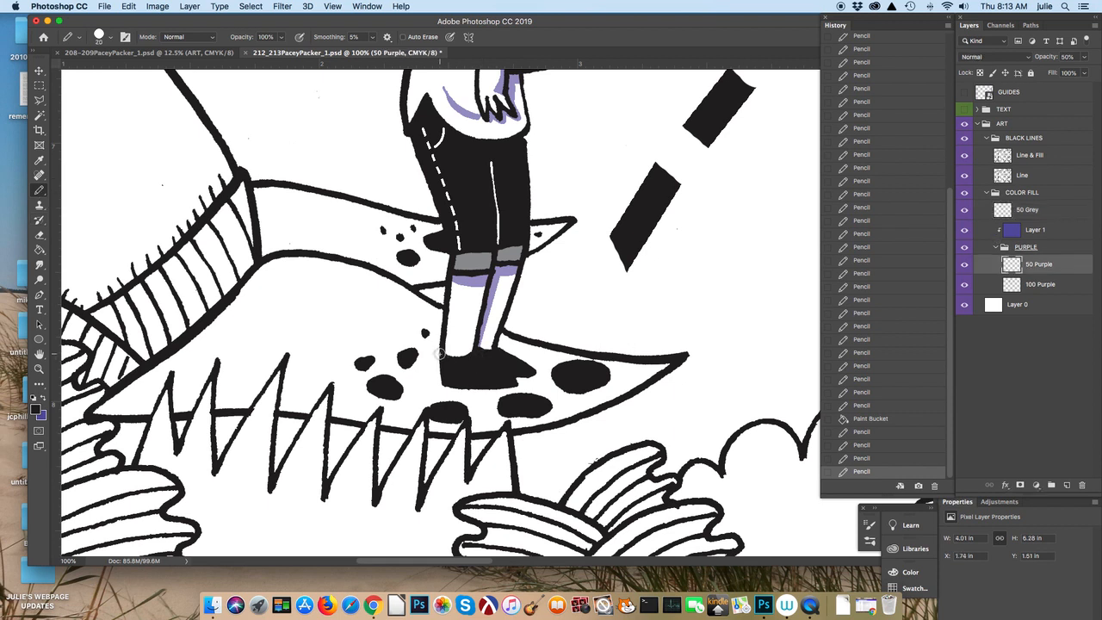
pyautogui.moveTo(431, 345)
pyautogui.mouseDown()
pyautogui.moveTo(388, 336)
pyautogui.moveTo(342, 360)
pyautogui.moveTo(414, 402)
pyautogui.moveTo(502, 411)
pyautogui.moveTo(545, 402)
pyautogui.moveTo(569, 373)
pyautogui.moveTo(552, 359)
pyautogui.moveTo(502, 355)
pyautogui.moveTo(462, 366)
pyautogui.moveTo(435, 345)
pyautogui.mouseUp()
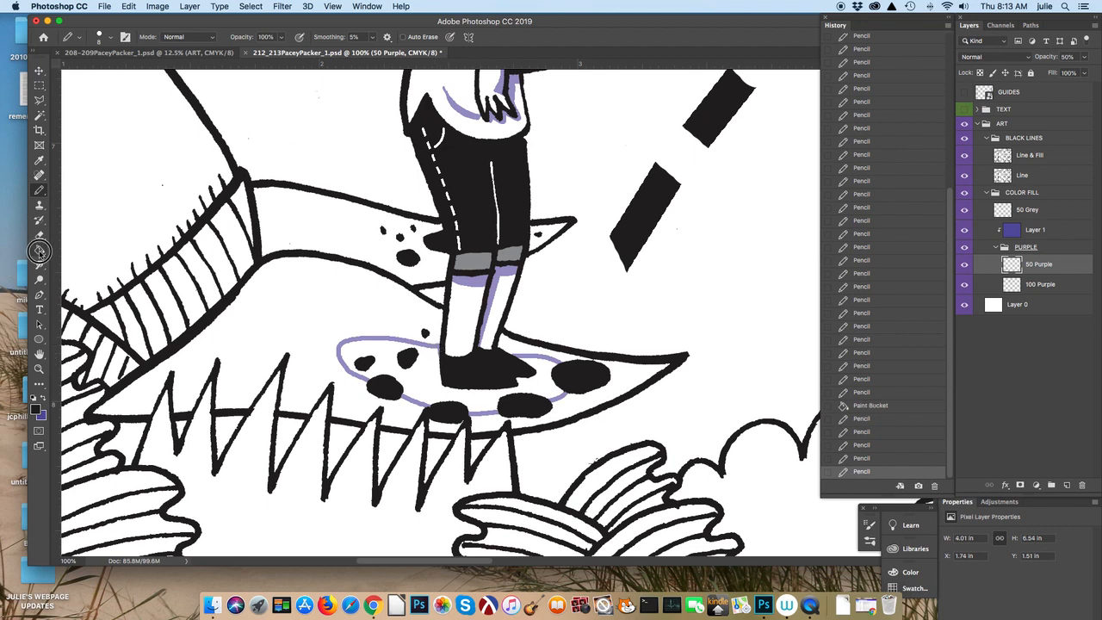
pyautogui.click(39, 249)
pyautogui.click(424, 392)
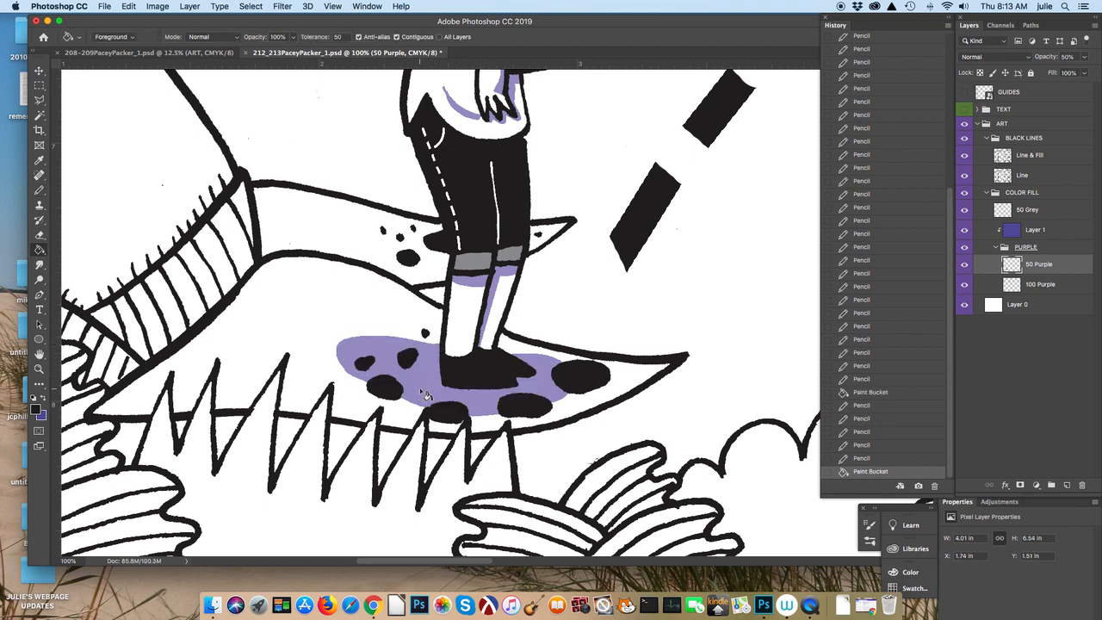
# Step: Examine the shaded punching girl up close and within the whole spread, comparing her with the other figures
pyautogui.press('super+minus')
pyautogui.press('super+minus')
pyautogui.press('super+minus')
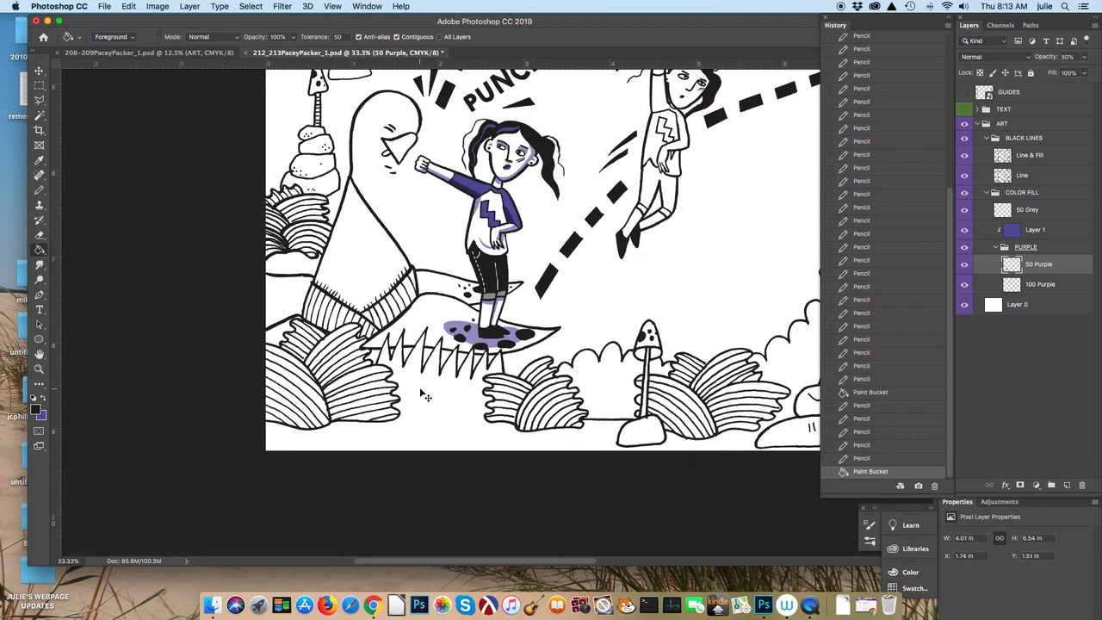
pyautogui.scroll(2, 427, 395)
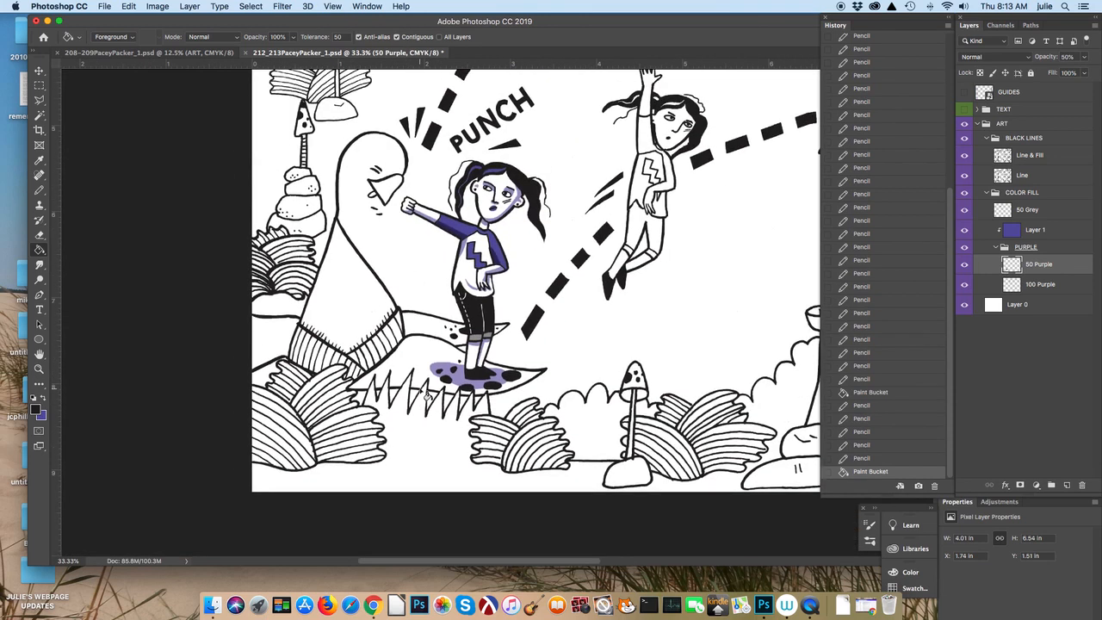
pyautogui.press('super+plus')
pyautogui.scroll(2, 427, 395)
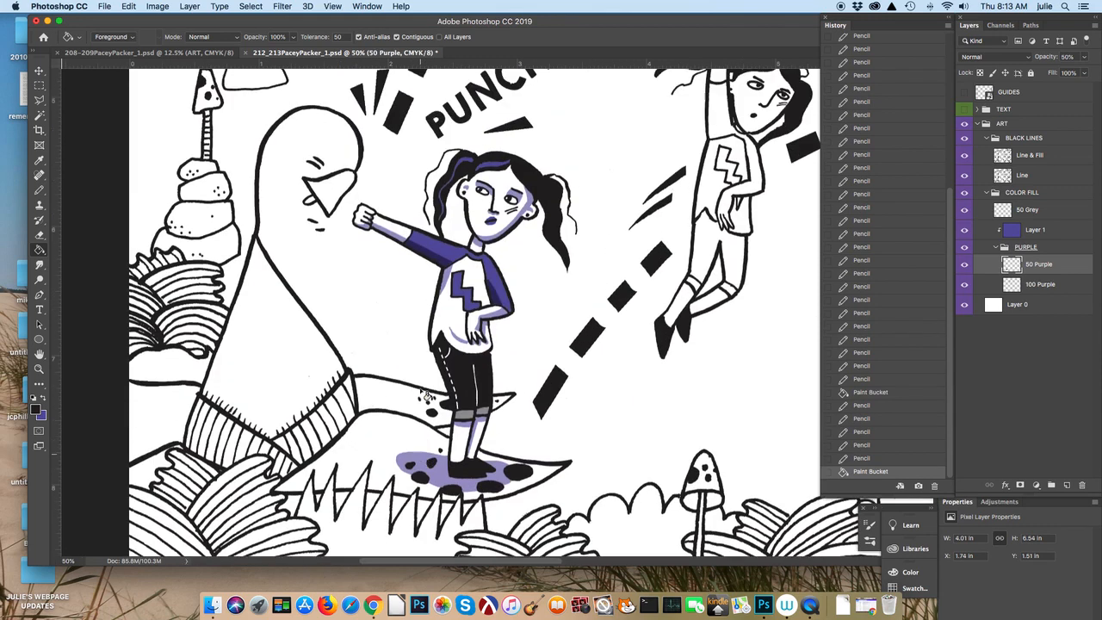
pyautogui.press('super+minus')
pyautogui.press('super+minus')
pyautogui.press('super+minus')
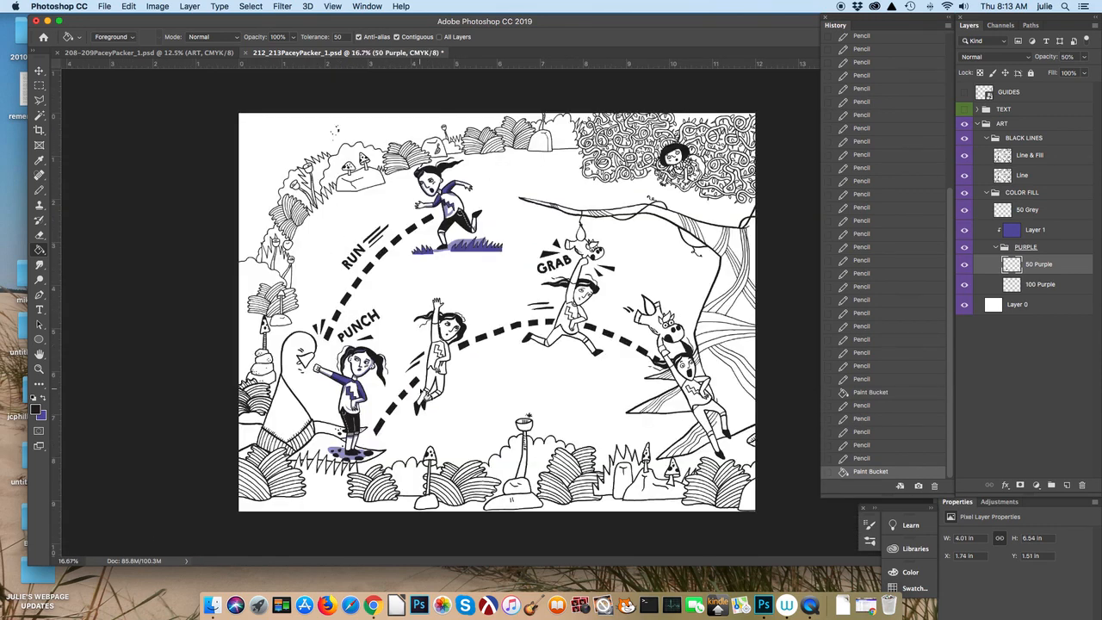
pyautogui.press('super+plus')
pyautogui.press('super+plus')
pyautogui.press('super+plus')
pyautogui.hscroll(-5, 424, 394)
pyautogui.scroll(-5, 425, 395)
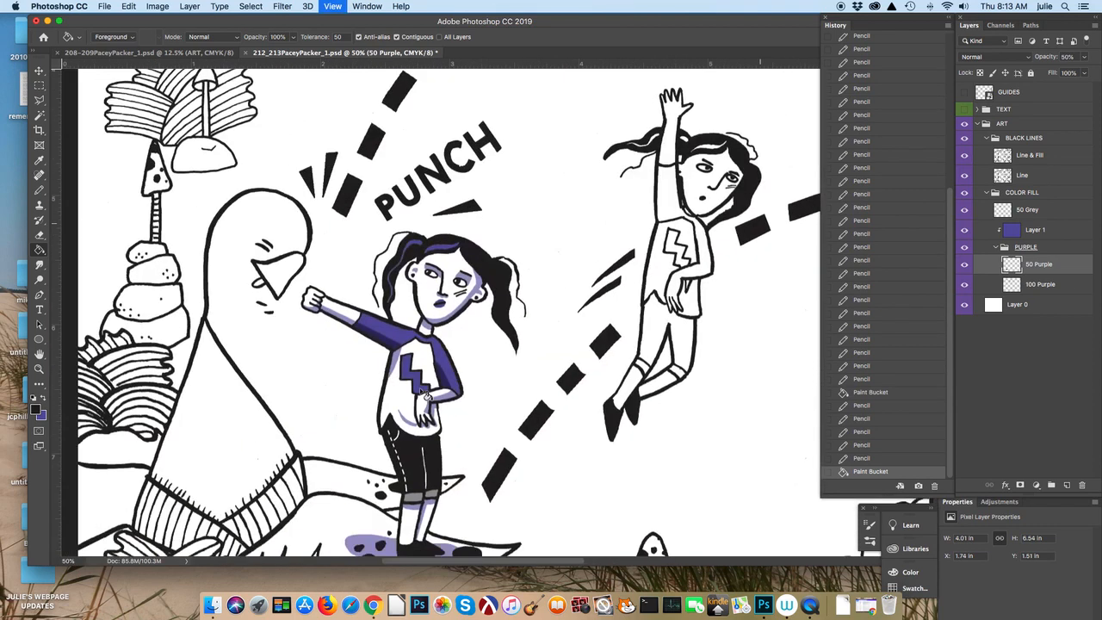
pyautogui.press('super+plus')
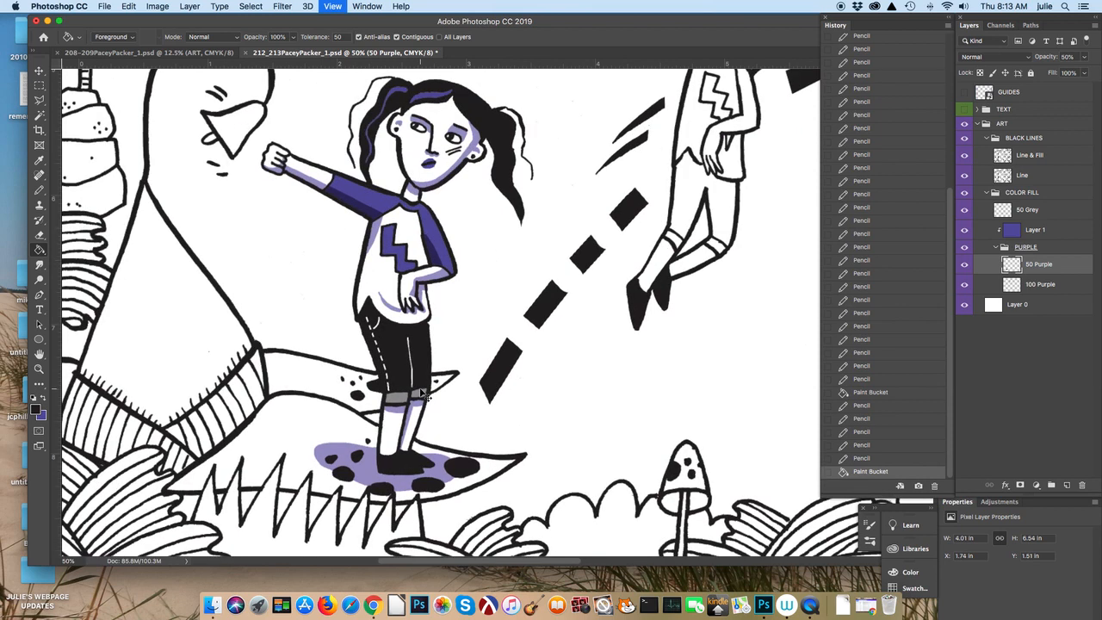
pyautogui.scroll(2, 425, 394)
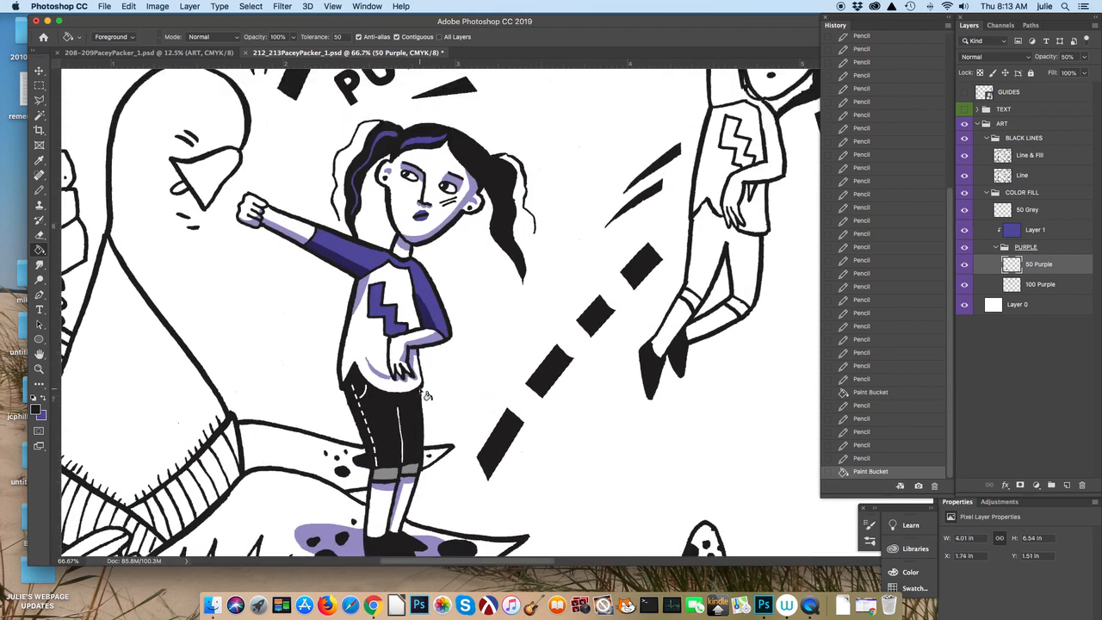
pyautogui.hscroll(-1, 424, 394)
pyautogui.scroll(-1, 425, 394)
pyautogui.scroll(-1, 424, 394)
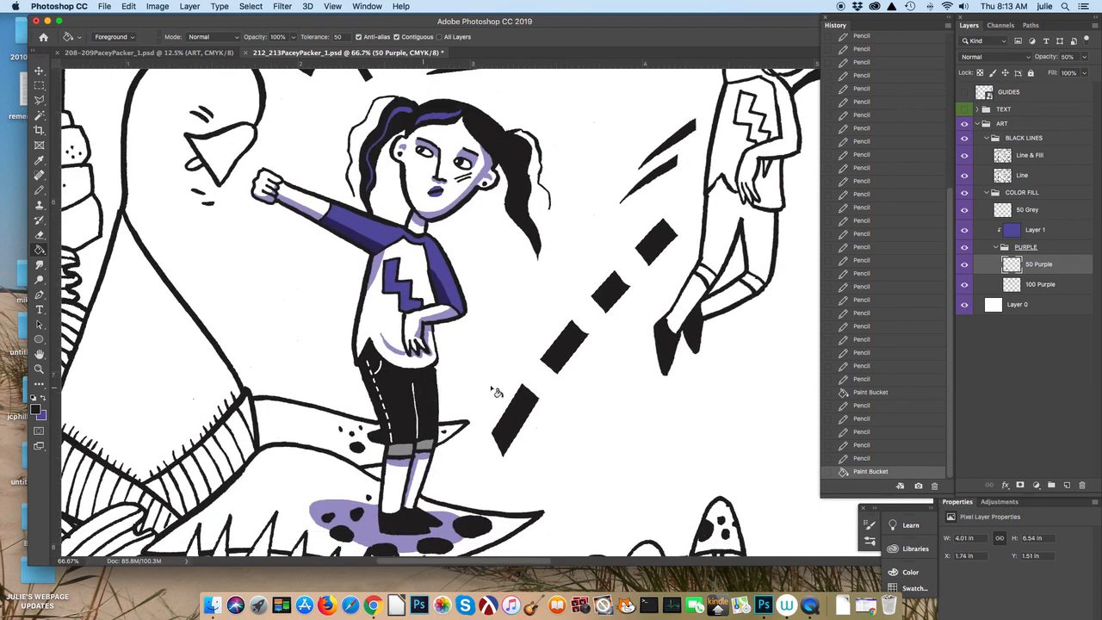